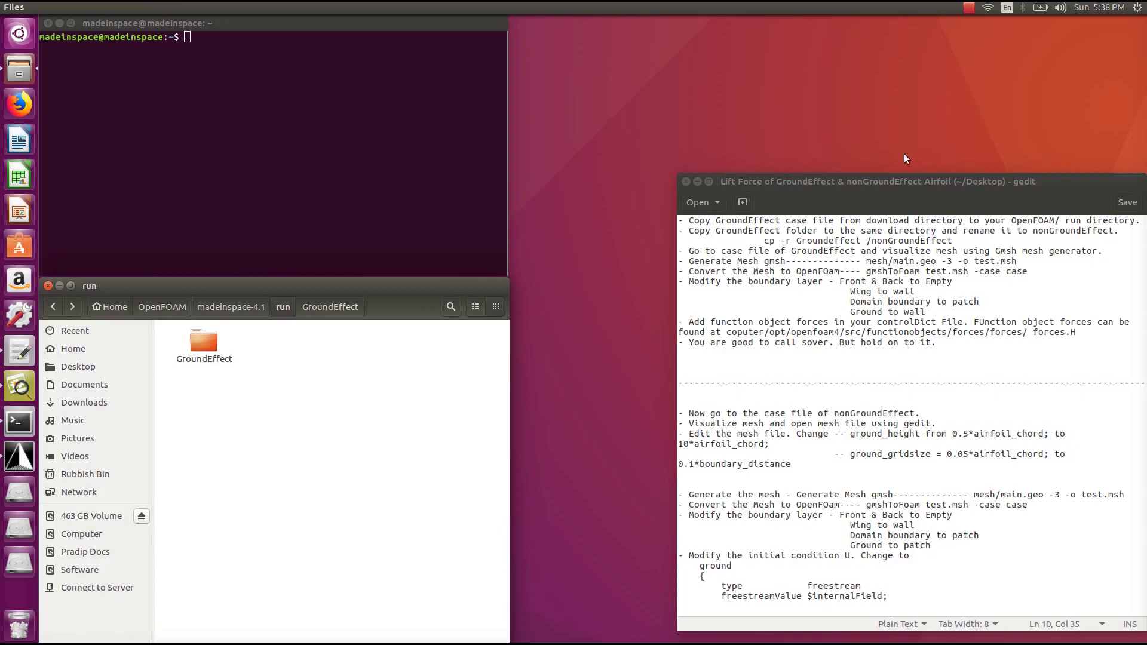
# - View the picture of aircraft vortices at altitude and near the ground, and bring the run folder window back into place
pyautogui.click(19, 387)
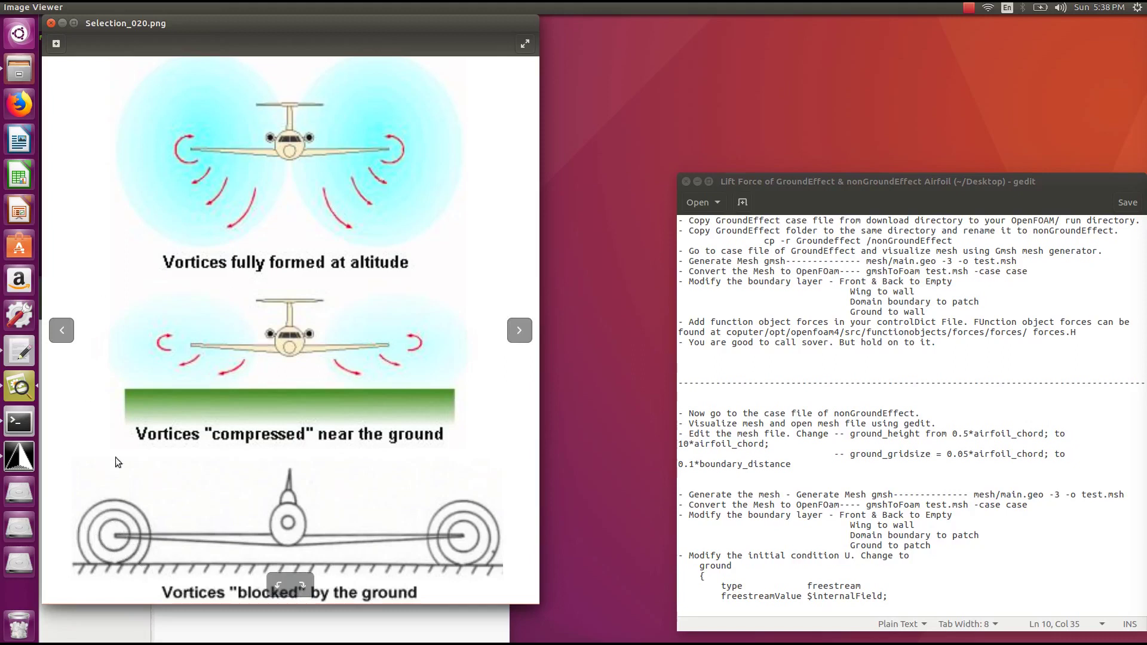
pyautogui.click(66, 20)
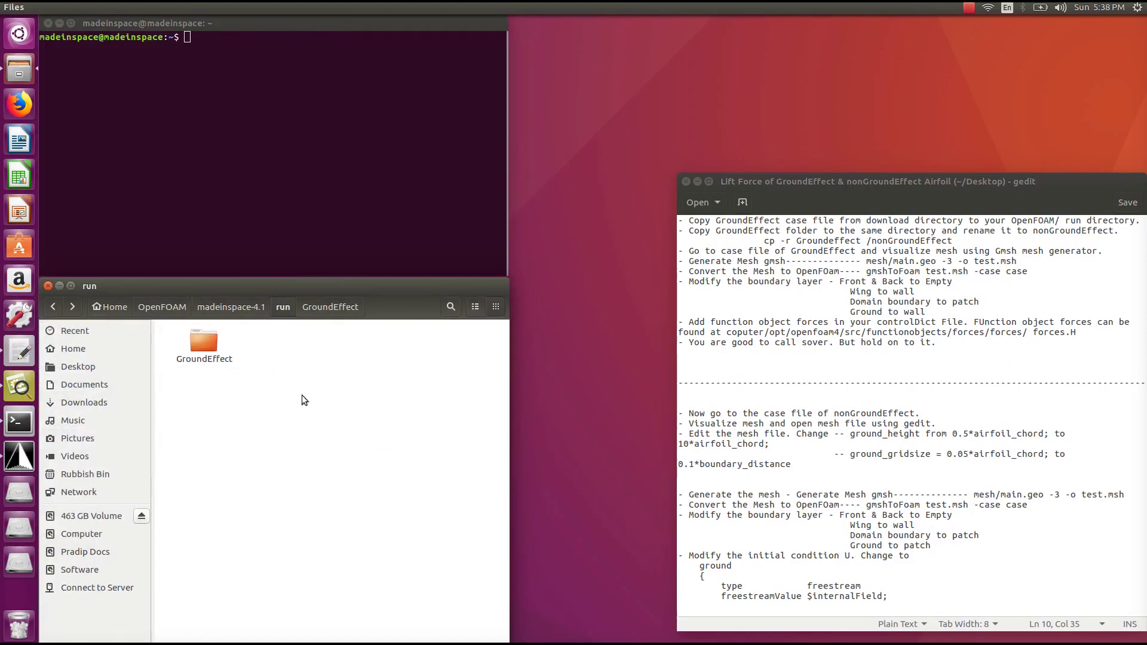
pyautogui.moveTo(340, 283); pyautogui.dragTo(435, 259)
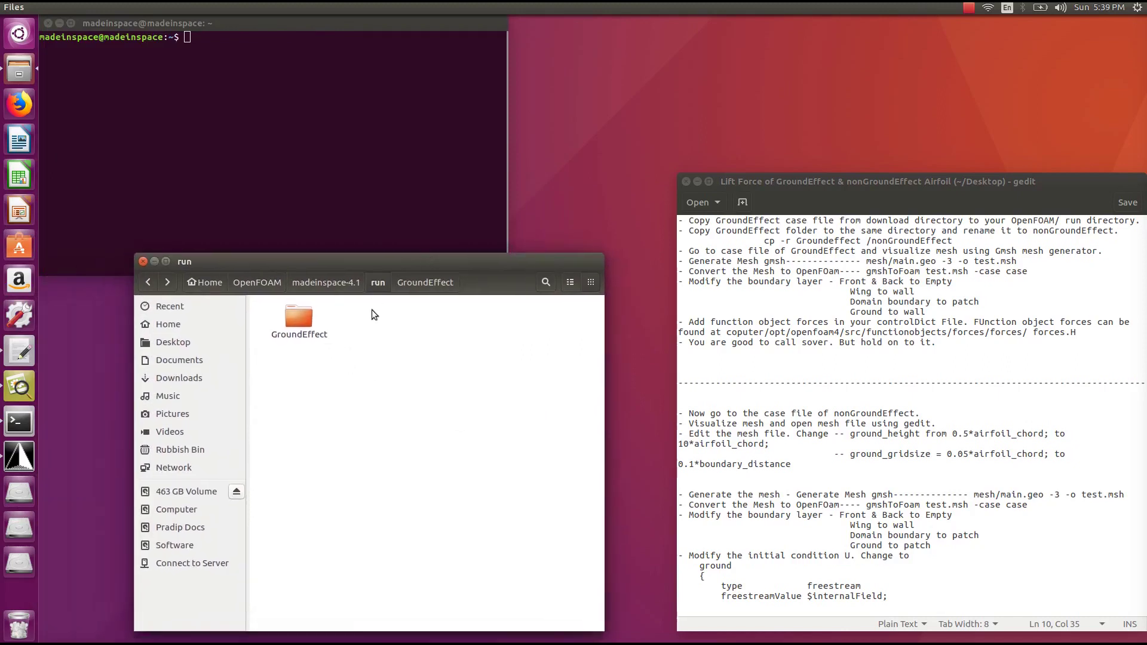
pyautogui.moveTo(325, 261); pyautogui.dragTo(230, 274)
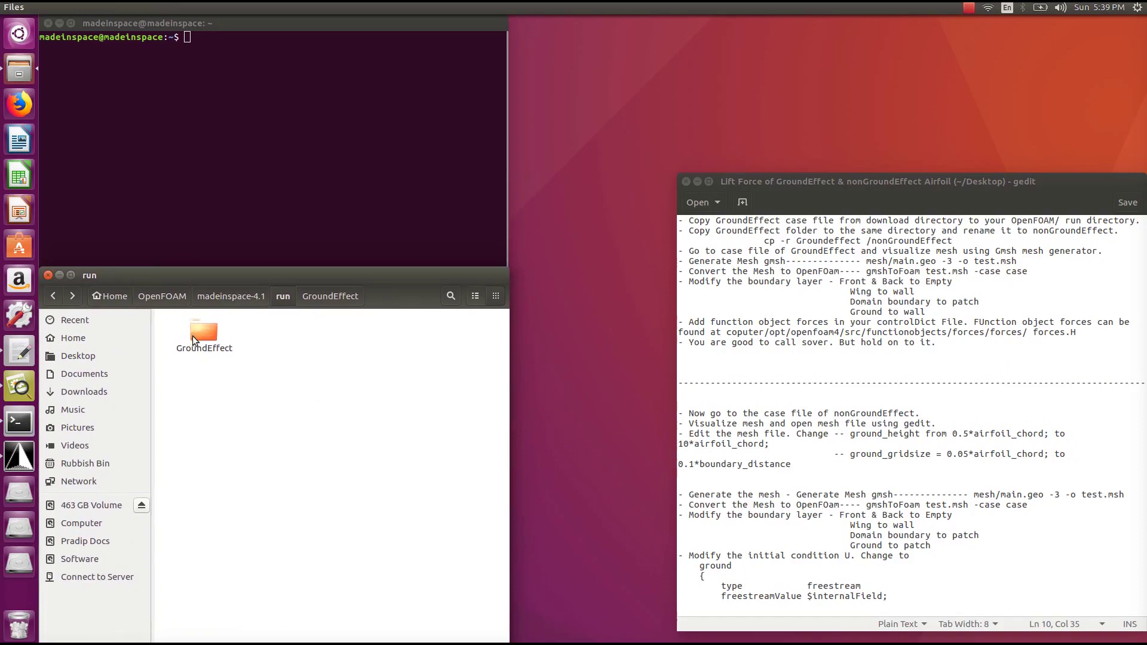
# - Go to the OpenFOAM run directory in the terminal with the run command and list its contents
pyautogui.click(204, 332)
pyautogui.click(250, 376)
pyautogui.click(322, 109)
pyautogui.write('run')
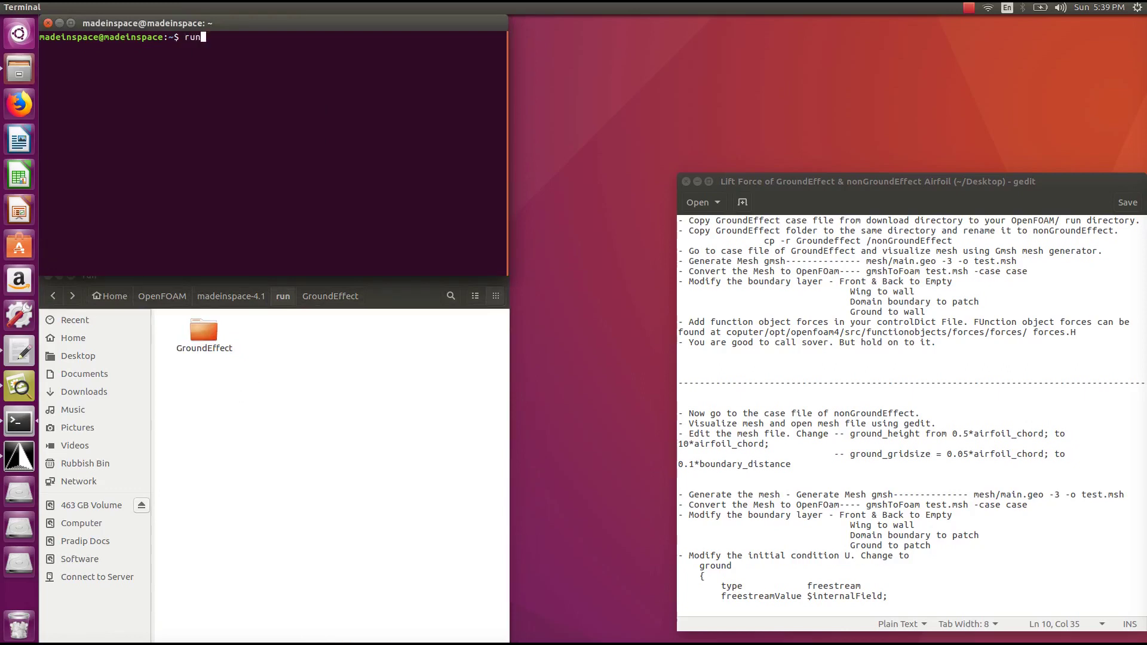
pyautogui.press('Return')
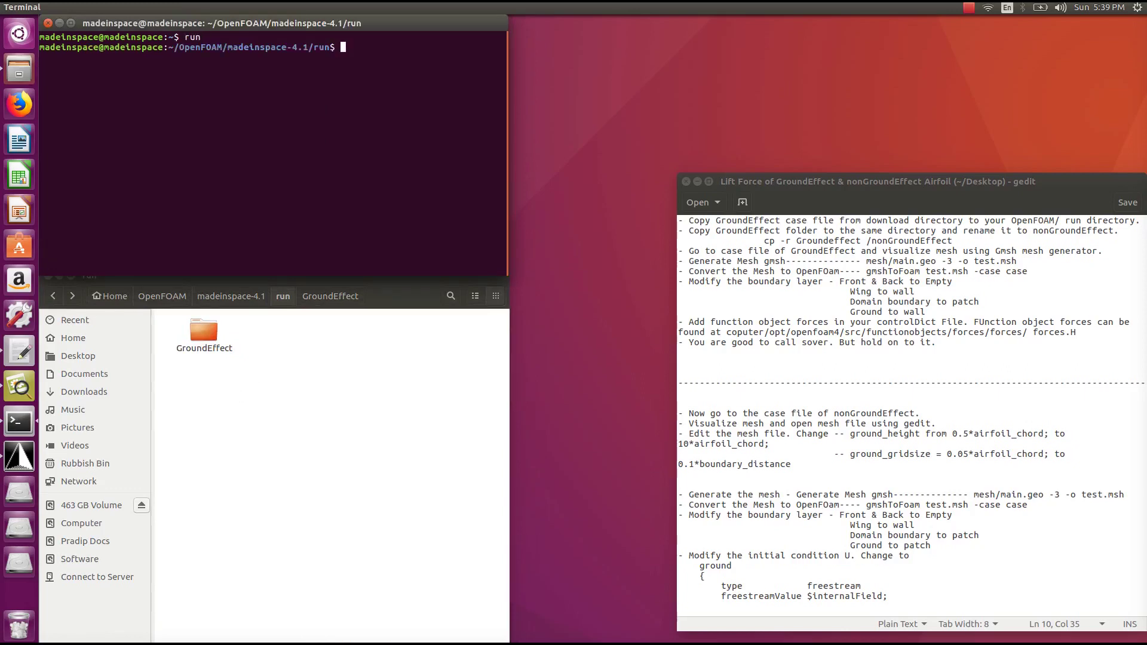
pyautogui.write('ls')
pyautogui.press('Return')
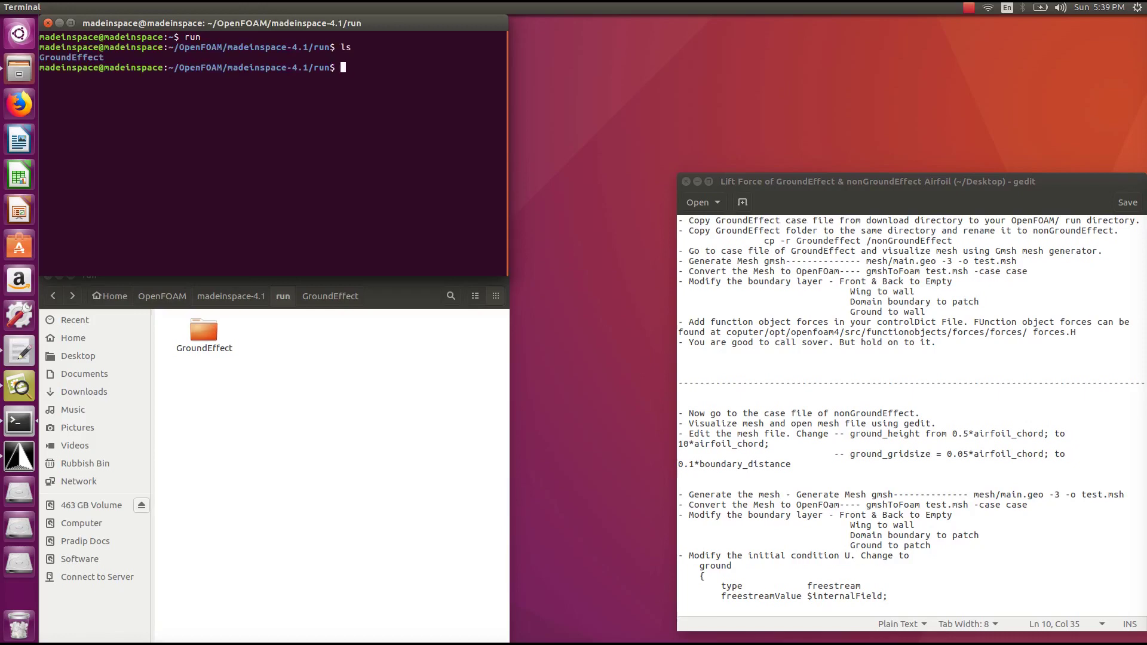
# - Change the terminal's working directory to the GroundEffect folder
pyautogui.write('cd G')
pyautogui.press('Tab')
pyautogui.press('Return')
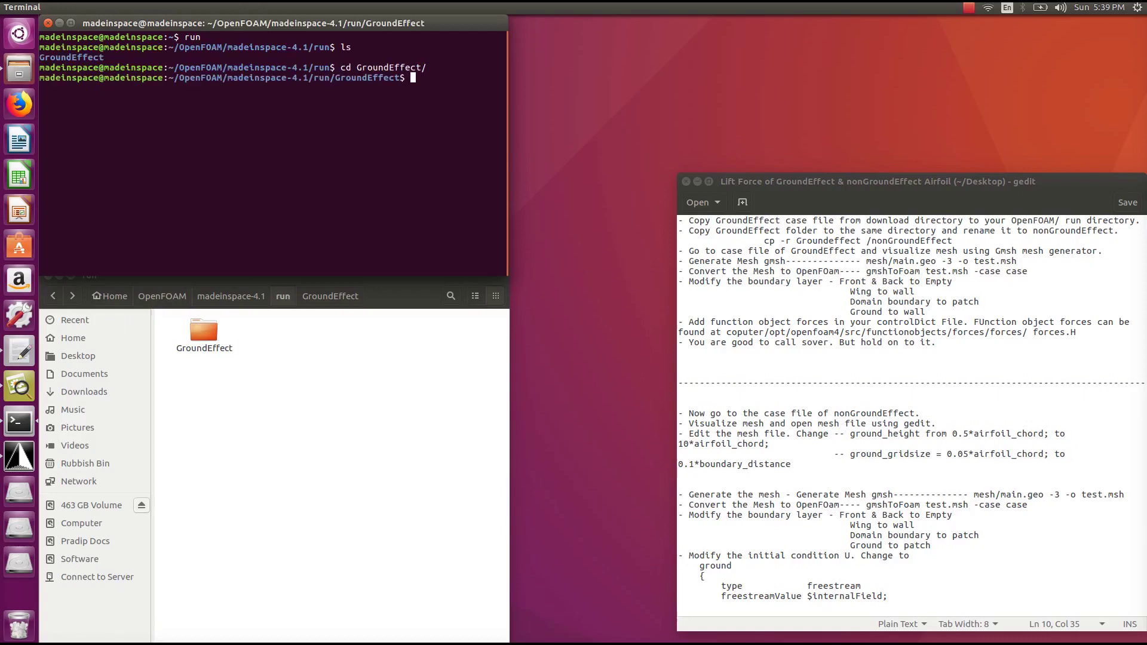
# - Duplicate the GroundEffect case as nonGroundEffect by running cp -r GroundEffect/ nonGroundEffect in the run directory
pyautogui.click(212, 348)
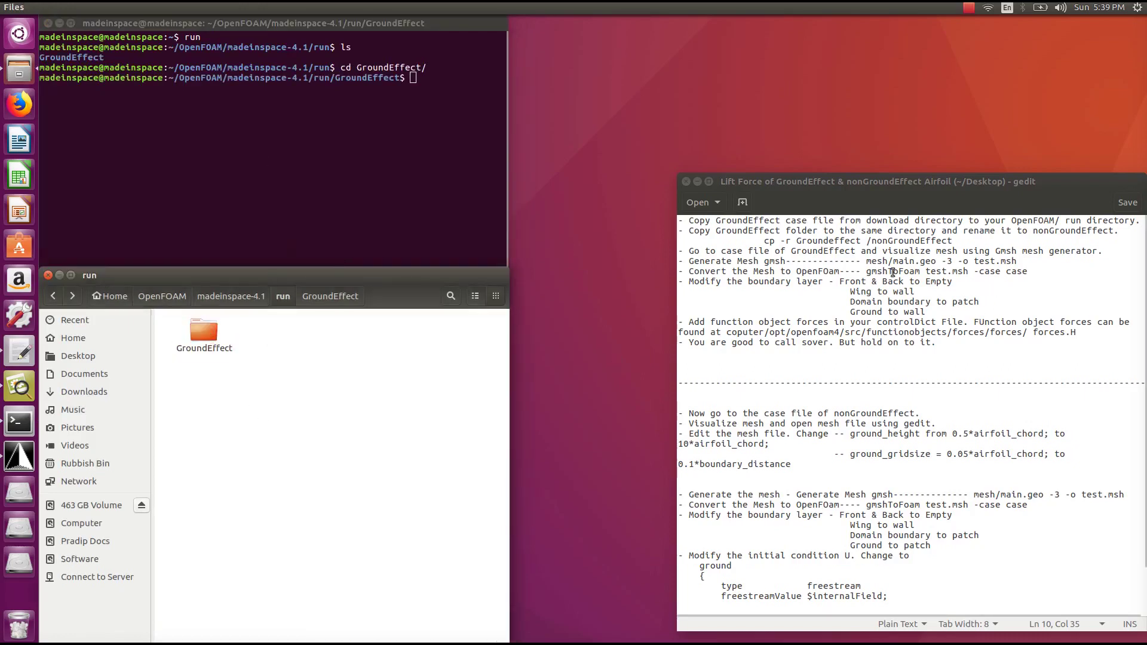
pyautogui.click(996, 240)
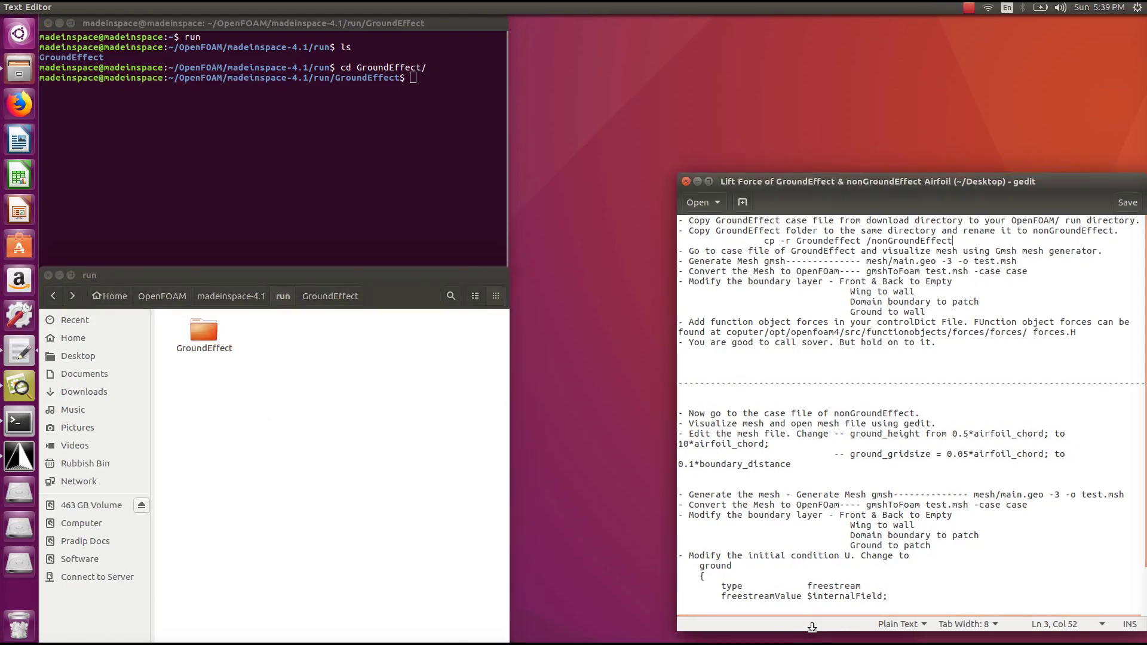
pyautogui.moveTo(811, 627); pyautogui.dragTo(812, 634)
pyautogui.moveTo(763, 241); pyautogui.dragTo(953, 242)
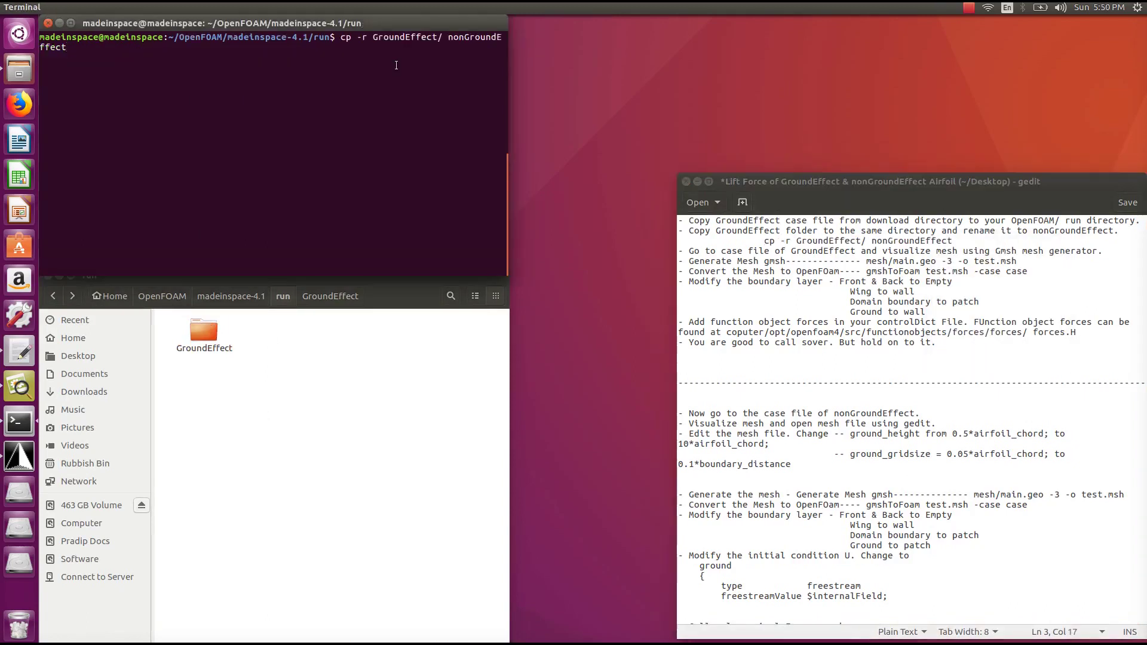
pyautogui.press('Return')
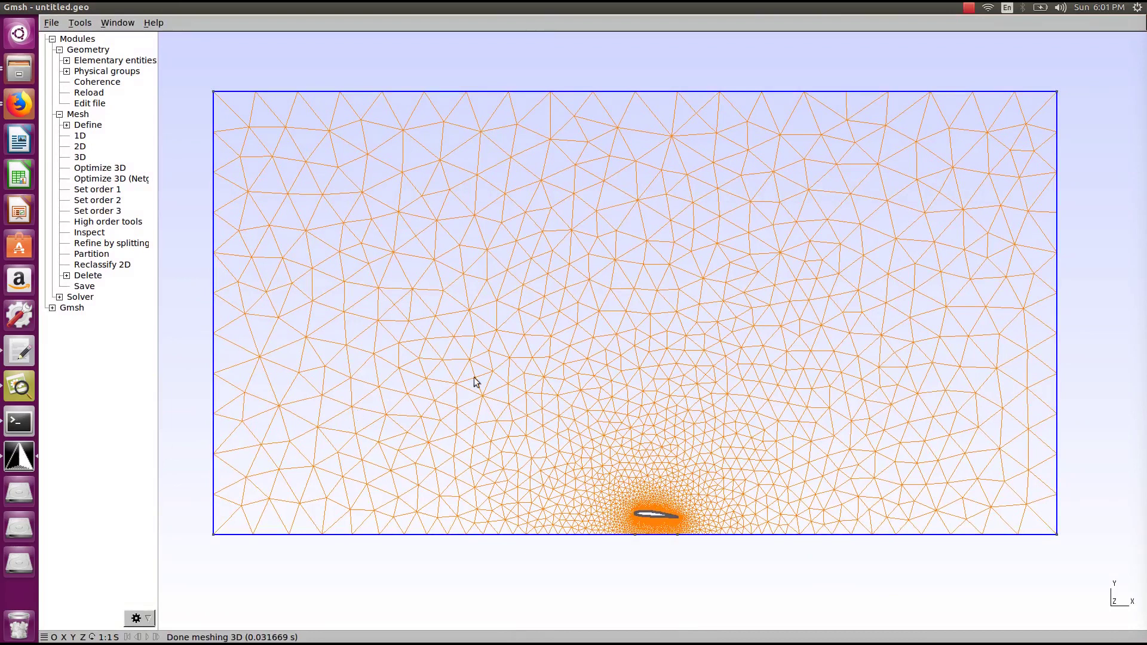
# - Examine the airfoil mesh in Gmsh, including the refinement around the wing and the gap to the ground boundary
pyautogui.moveTo(769, 413)
pyautogui.mouseDown()
pyautogui.moveTo(770, 488)
pyautogui.moveTo(774, 391)
pyautogui.mouseUp()
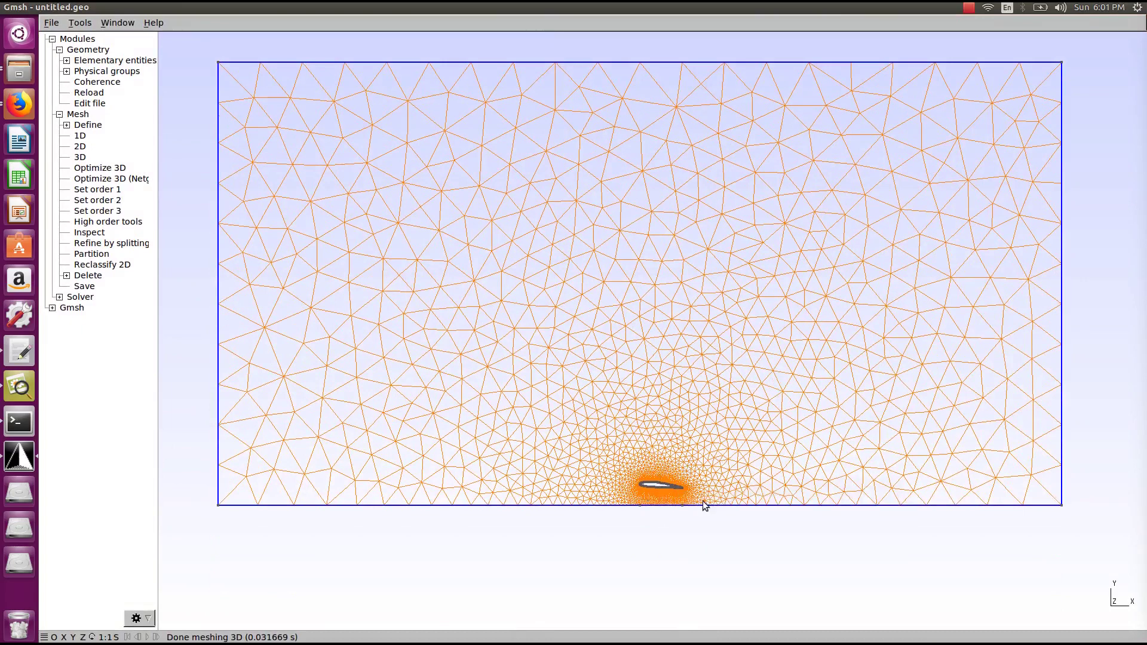
pyautogui.scroll(-1, 667, 486)
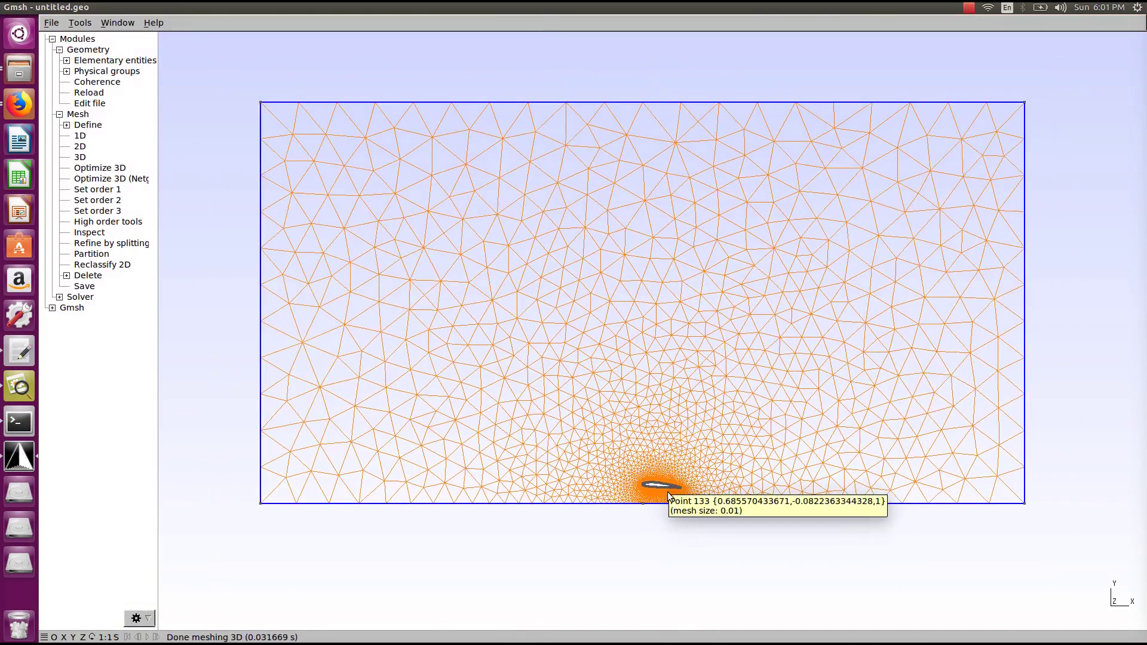
pyautogui.scroll(4, 667, 492)
pyautogui.scroll(-5, 615, 519)
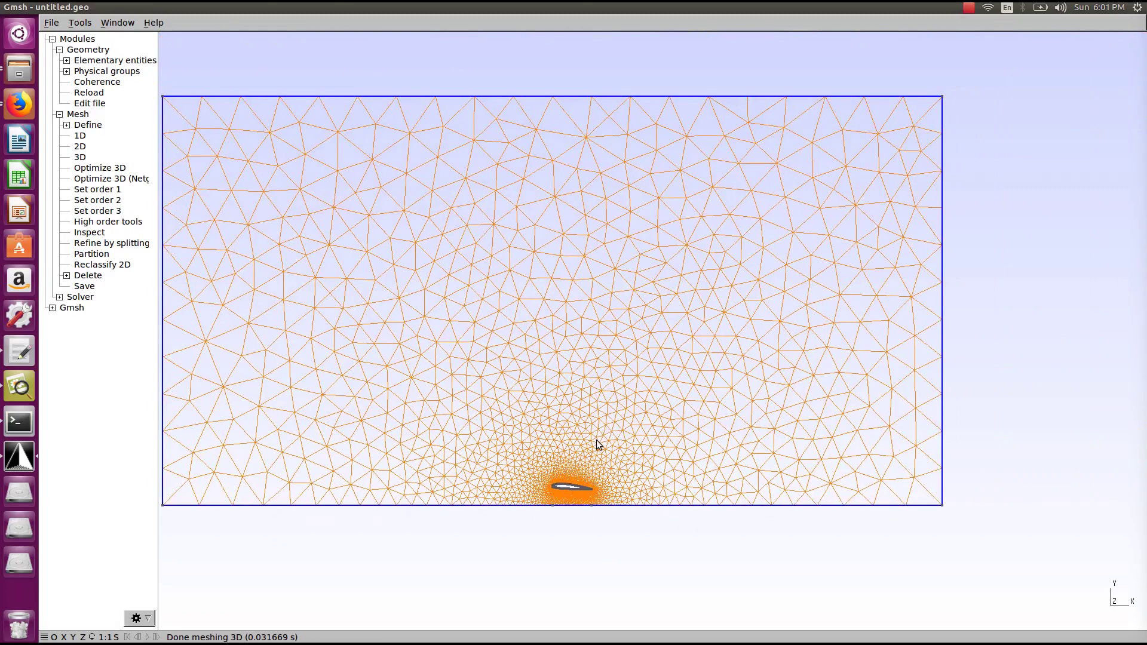
pyautogui.scroll(1, 569, 462)
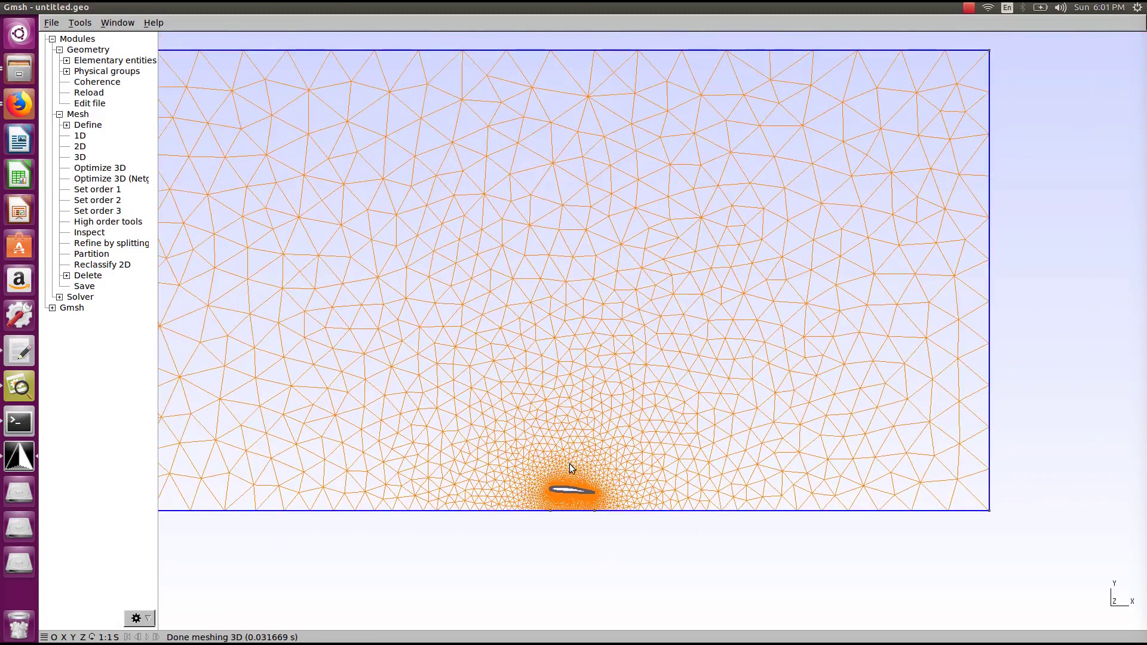
pyautogui.scroll(5, 568, 463)
pyautogui.scroll(3, 553, 532)
pyautogui.moveTo(553, 563); pyautogui.dragTo(557, 363)
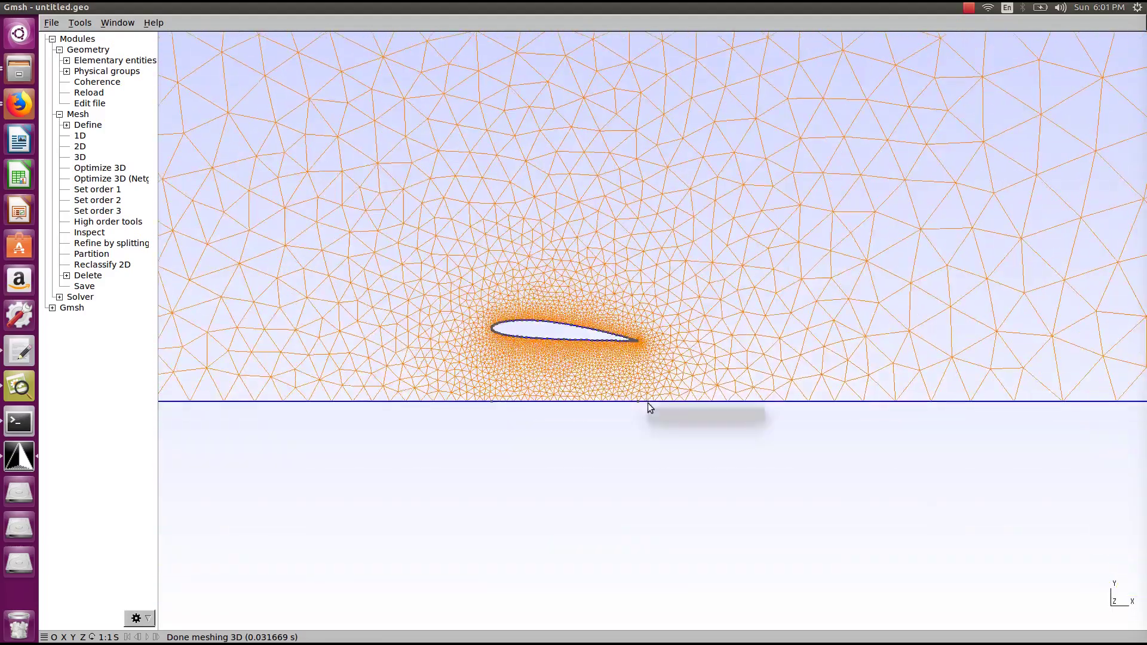
pyautogui.scroll(3, 583, 361)
pyautogui.scroll(3, 588, 357)
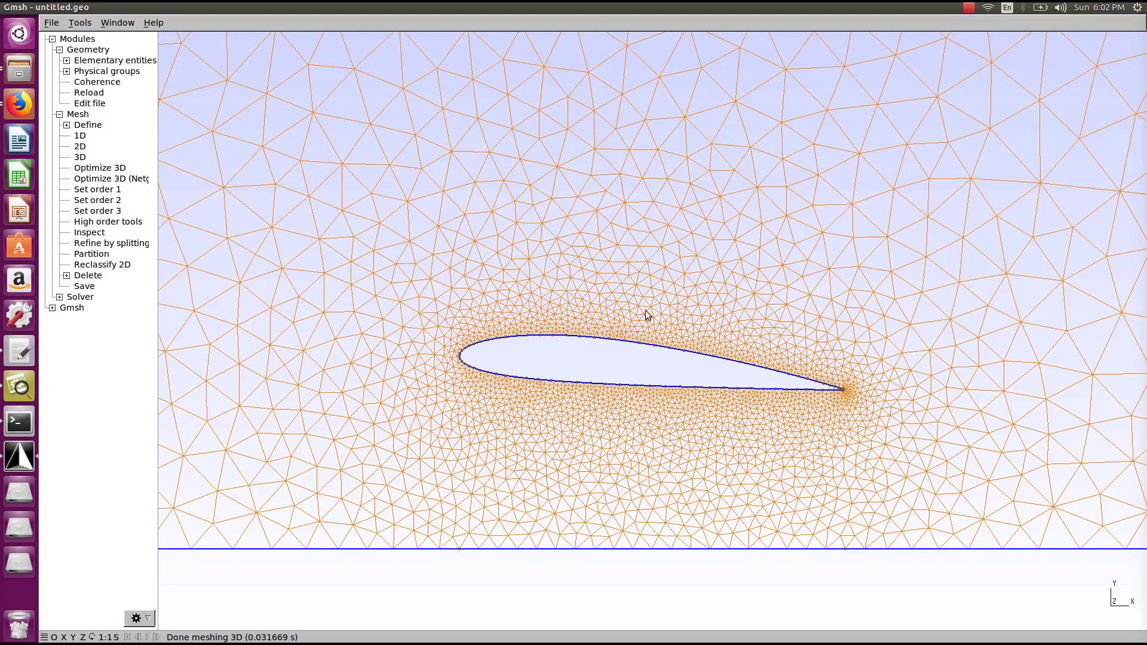
pyautogui.scroll(-5, 657, 313)
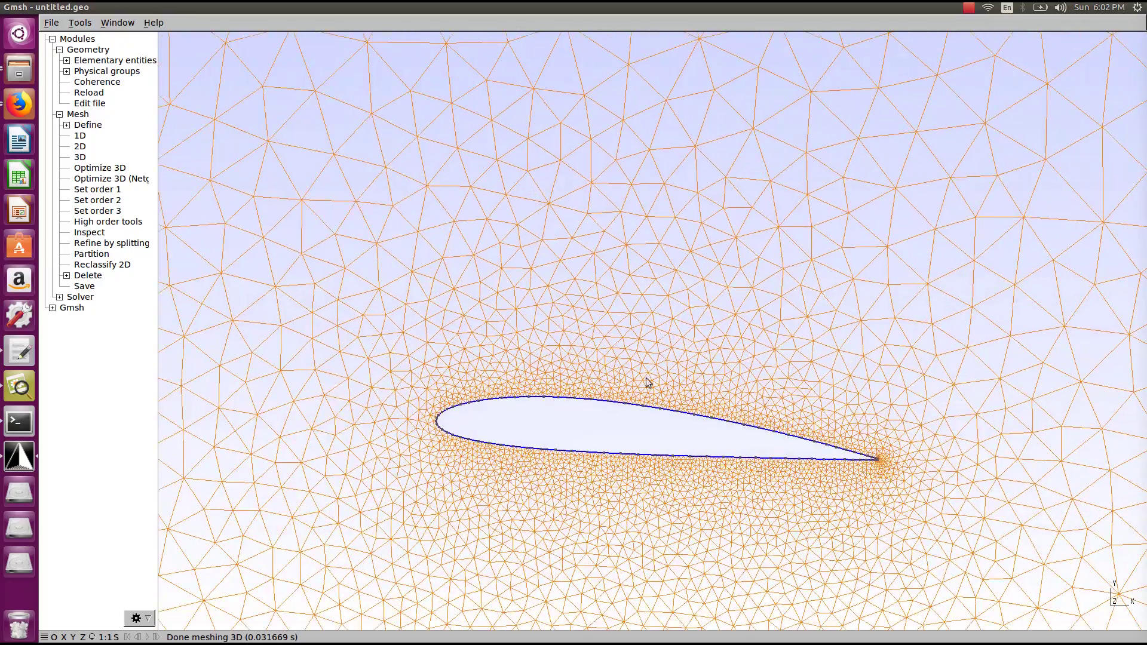
pyautogui.scroll(-5, 645, 394)
pyautogui.scroll(8, 638, 403)
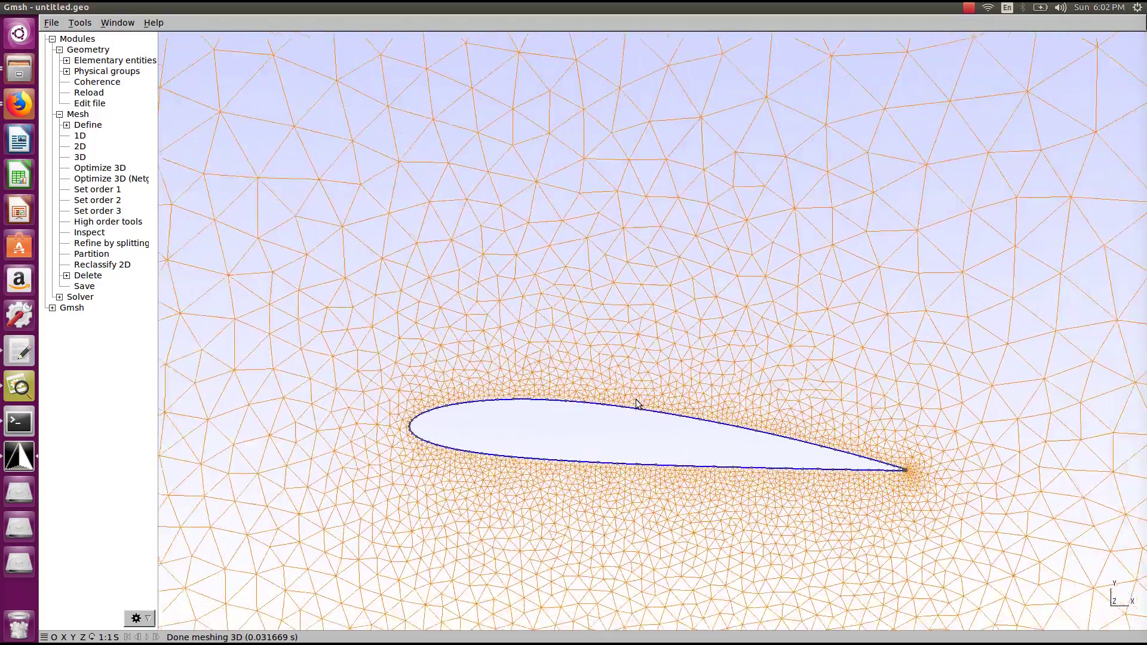
pyautogui.scroll(6, 637, 404)
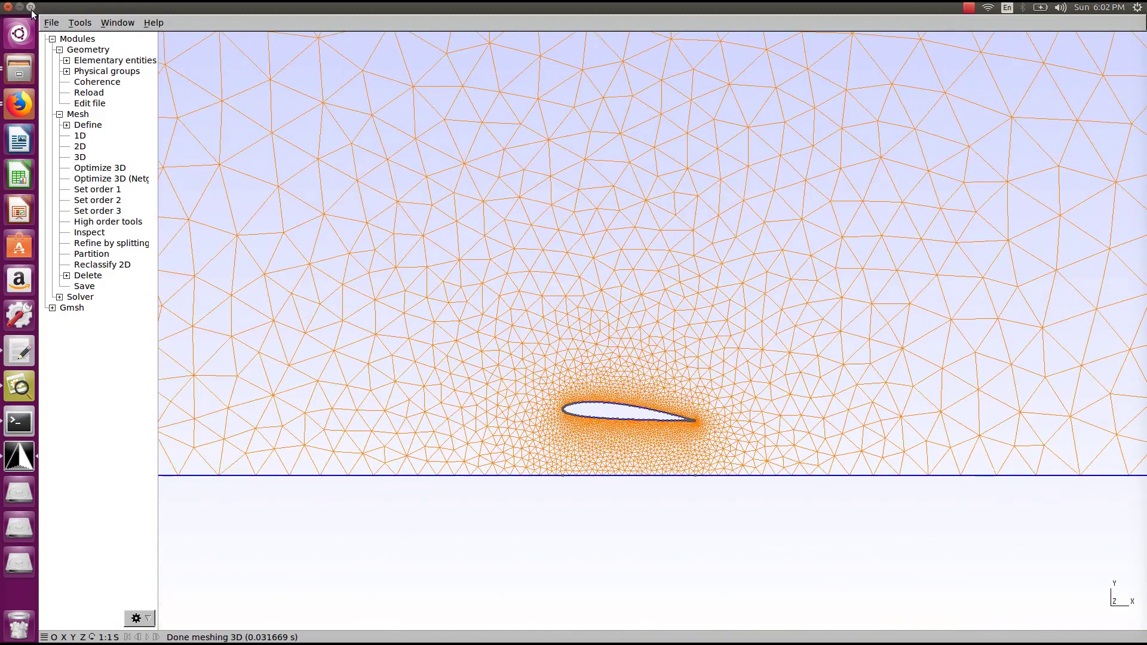
pyautogui.click(20, 7)
# - Generate the 3D mesh for the GroundEffect case by running gmsh mesh/main.geo -3 -o test.msh from the notes
pyautogui.click(391, 85)
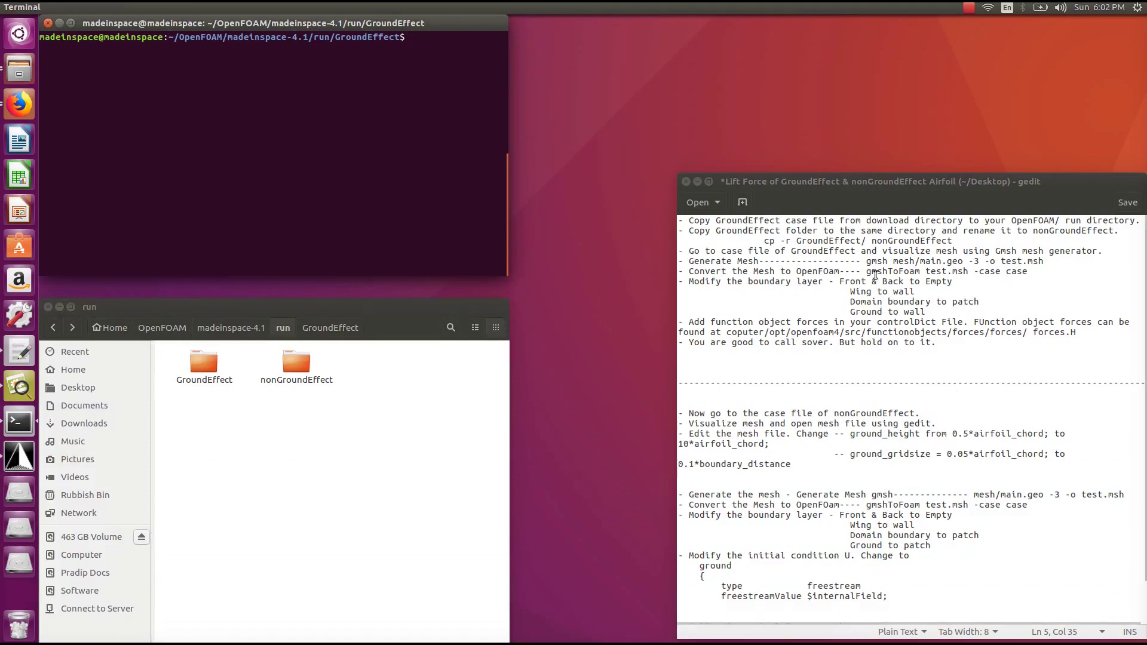
pyautogui.moveTo(866, 261); pyautogui.dragTo(1044, 261)
pyautogui.rightClick(1030, 269)
pyautogui.click(931, 315)
pyautogui.click(462, 59)
pyautogui.hotkey('ctrl', 'shift', 'v')
pyautogui.press('Return')
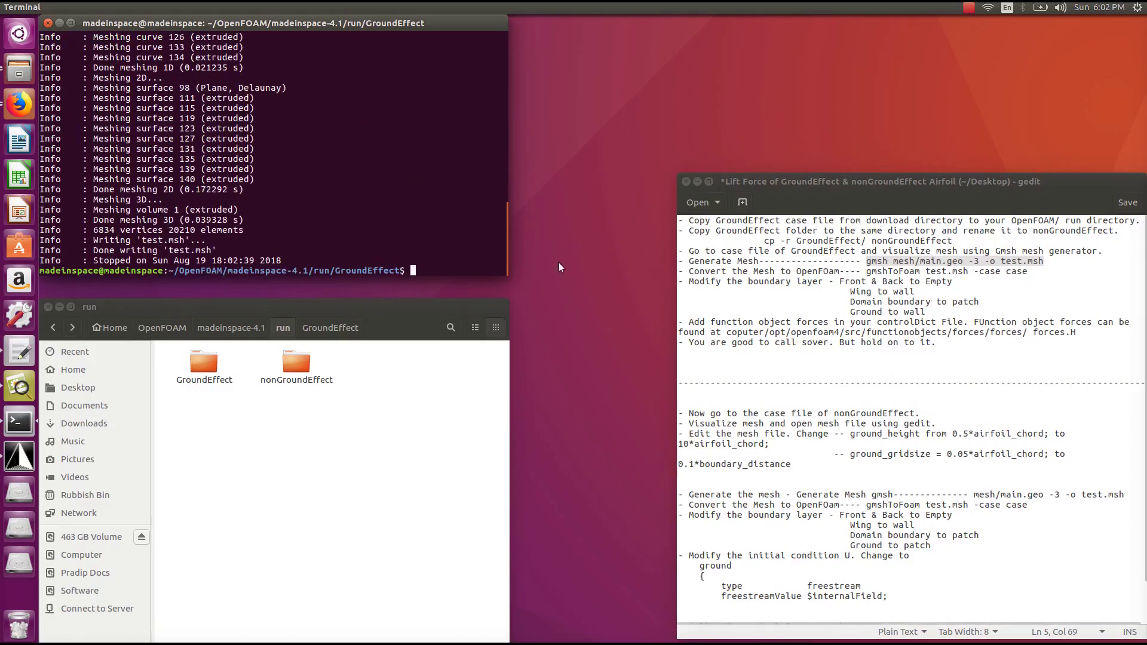
# - Convert the mesh to OpenFOAM format by running gmshToFoam test.msh -case case from the notes
pyautogui.click(867, 272)
pyautogui.moveTo(867, 272); pyautogui.dragTo(1029, 272)
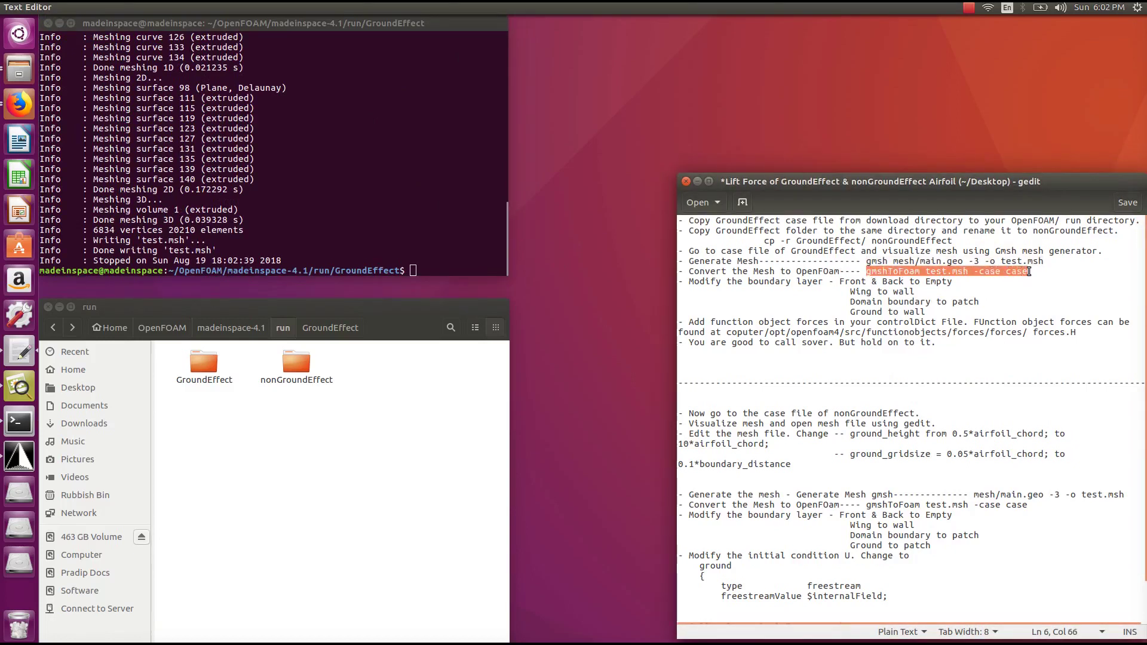
pyautogui.rightClick(896, 271)
pyautogui.click(955, 320)
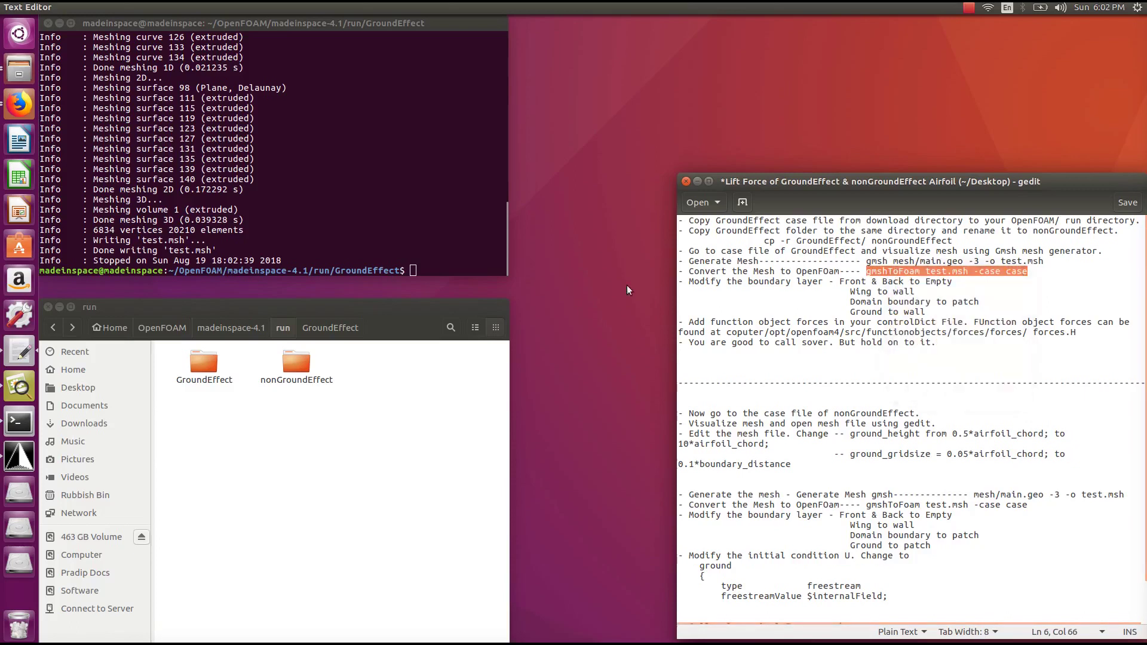
pyautogui.click(449, 271)
pyautogui.hotkey('ctrl', 'shift', 'v')
pyautogui.press('Return')
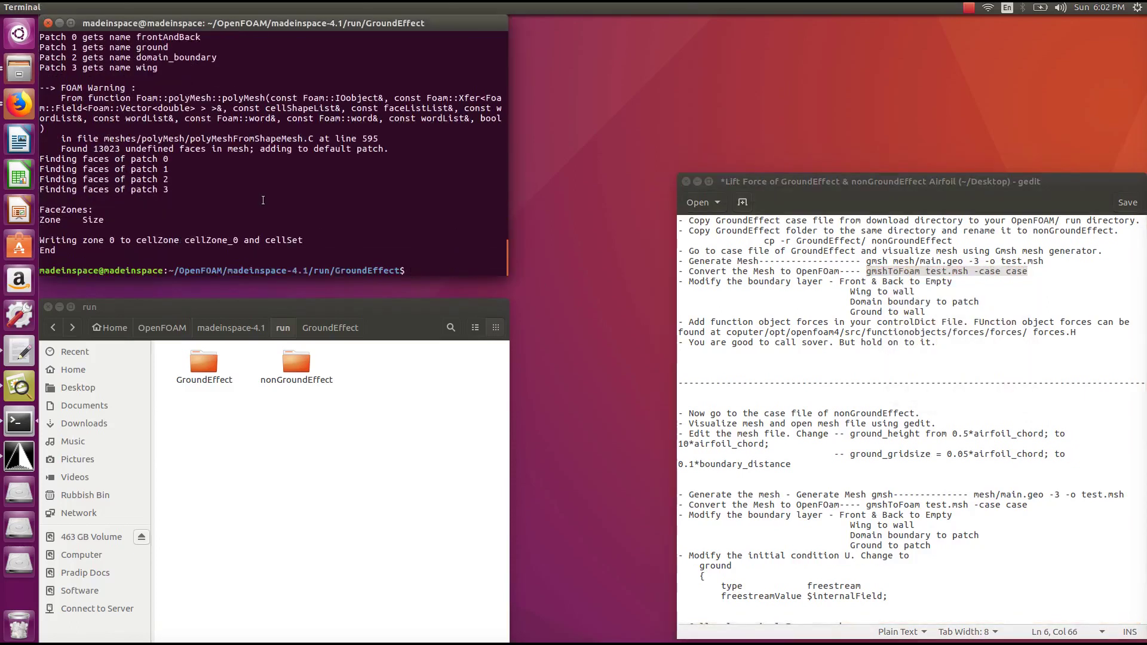
# - Look through the GroundEffect folder and its mesh subfolder in the file manager, and return to the GroundEffect folder
pyautogui.click(205, 388)
pyautogui.doubleClick(204, 365)
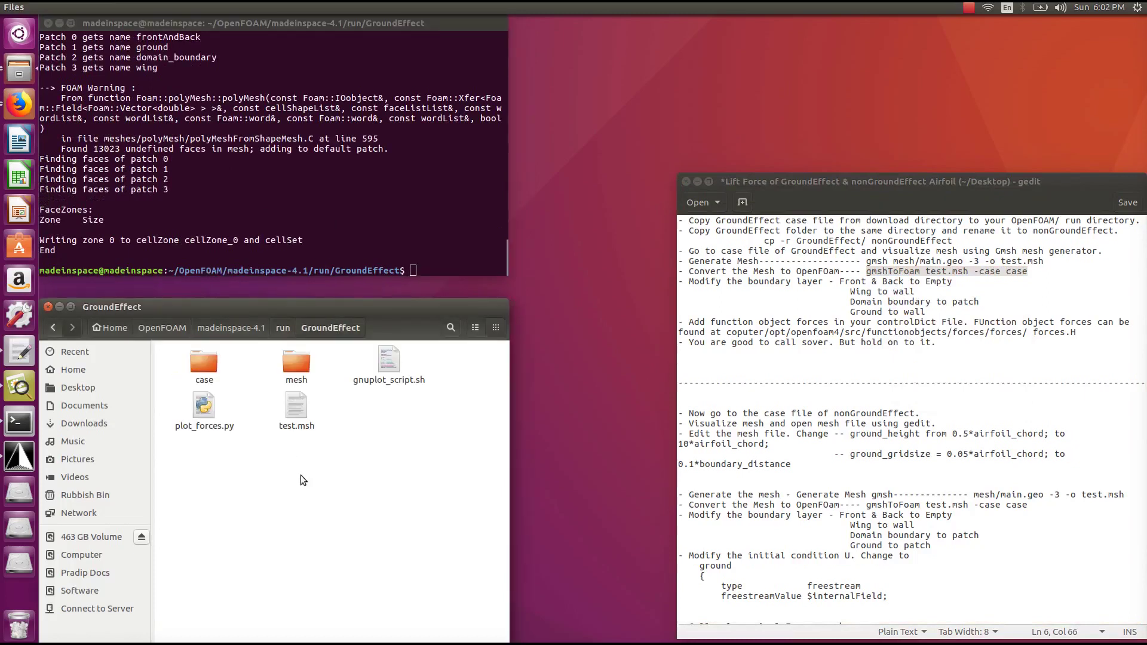
pyautogui.doubleClick(300, 366)
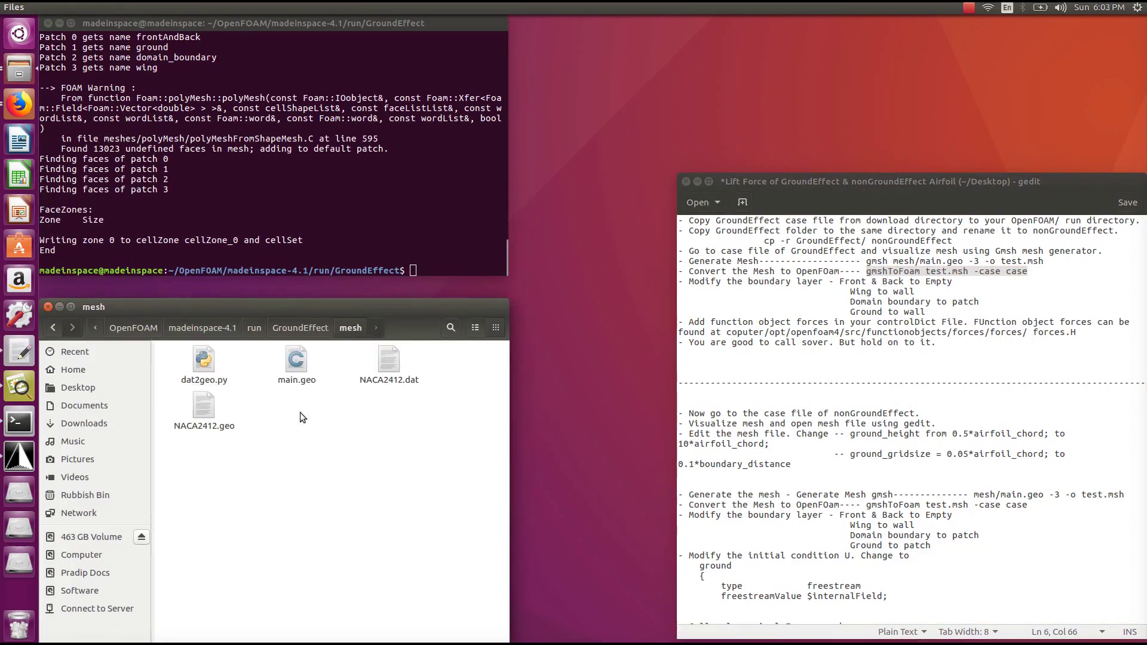
pyautogui.click(308, 329)
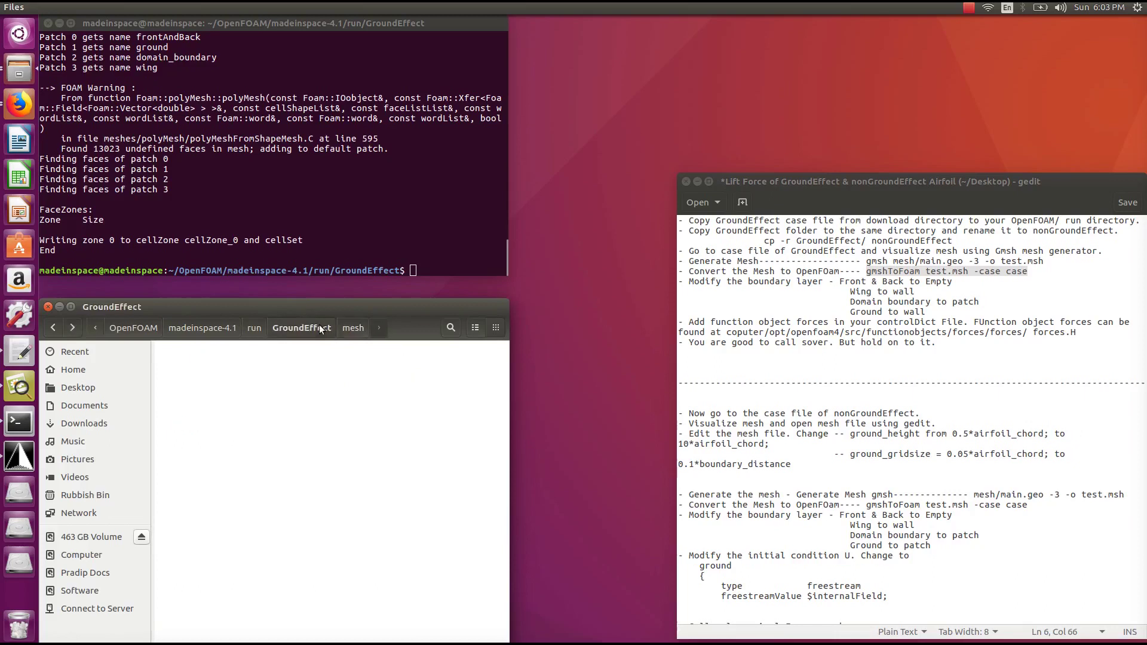
pyautogui.moveTo(421, 309); pyautogui.dragTo(439, 279)
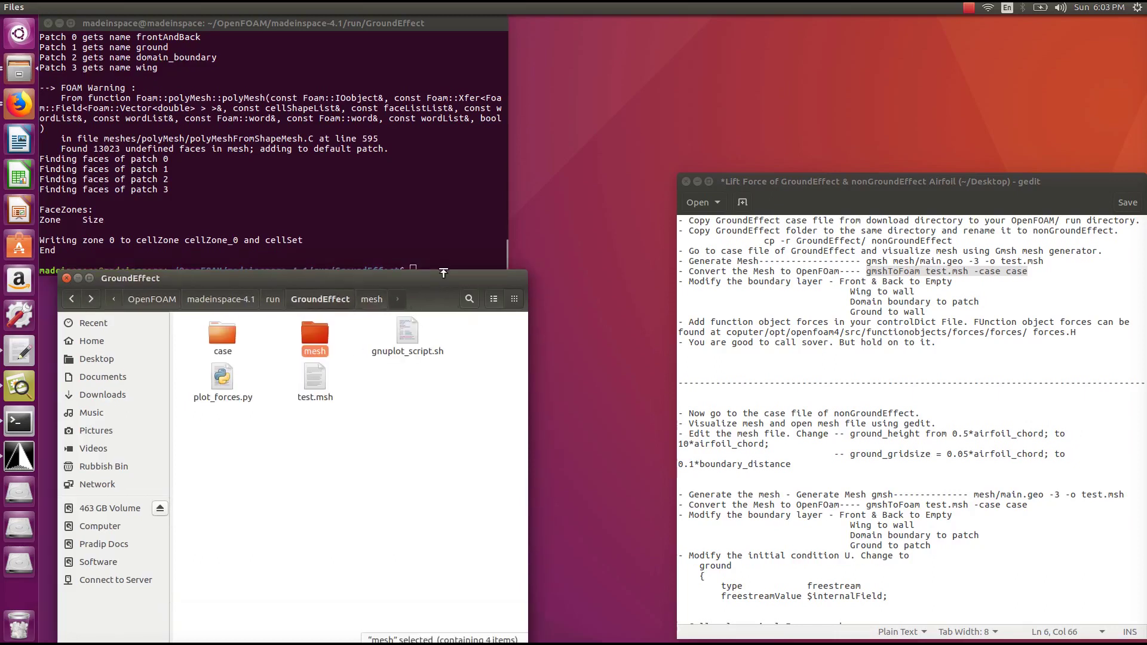
pyautogui.doubleClick(307, 335)
pyautogui.click(307, 298)
# - Open the boundary file from GroundEffect's case/constant/polyMesh folder in the text editor
pyautogui.doubleClick(222, 335)
pyautogui.doubleClick(317, 338)
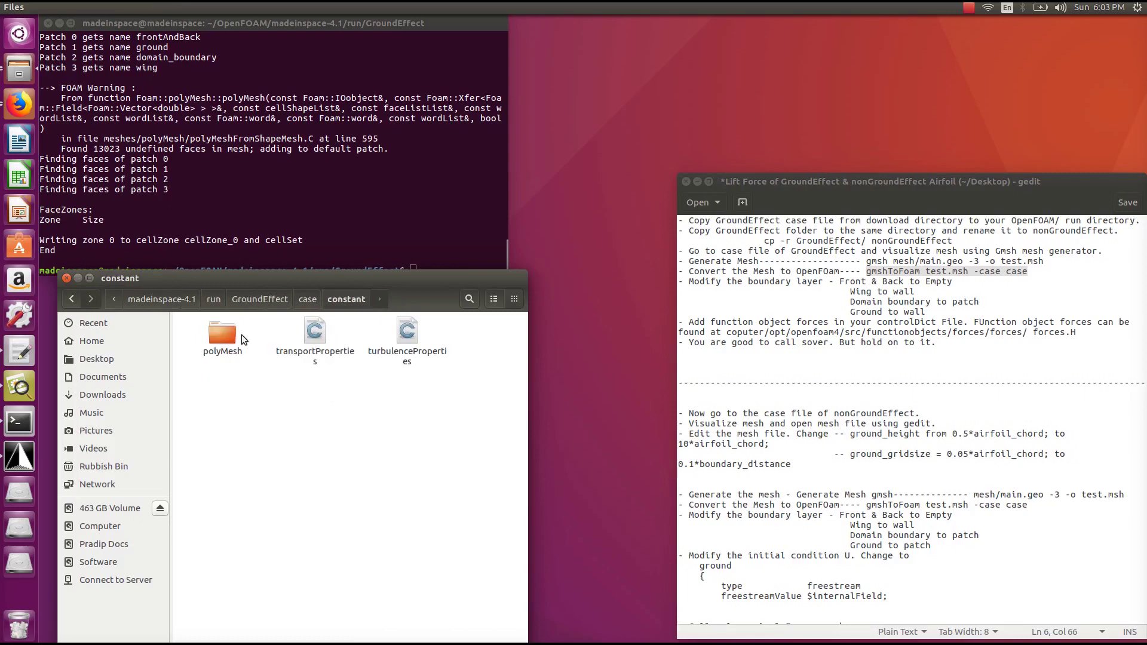
pyautogui.doubleClick(217, 336)
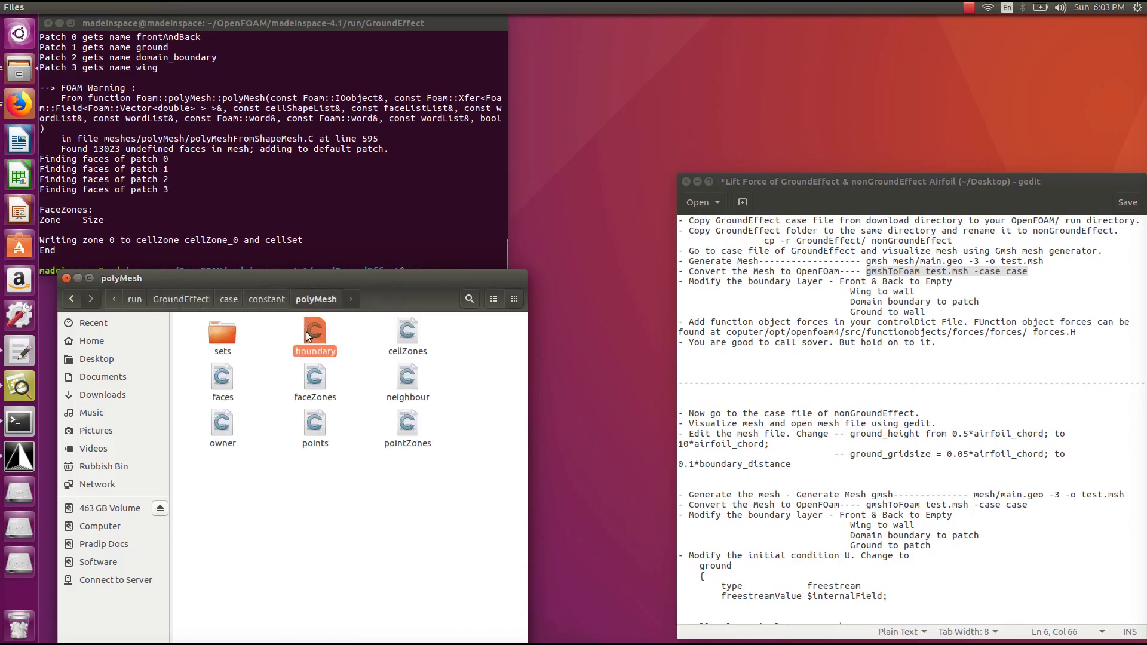
pyautogui.doubleClick(306, 331)
pyautogui.moveTo(568, 333); pyautogui.dragTo(471, 184)
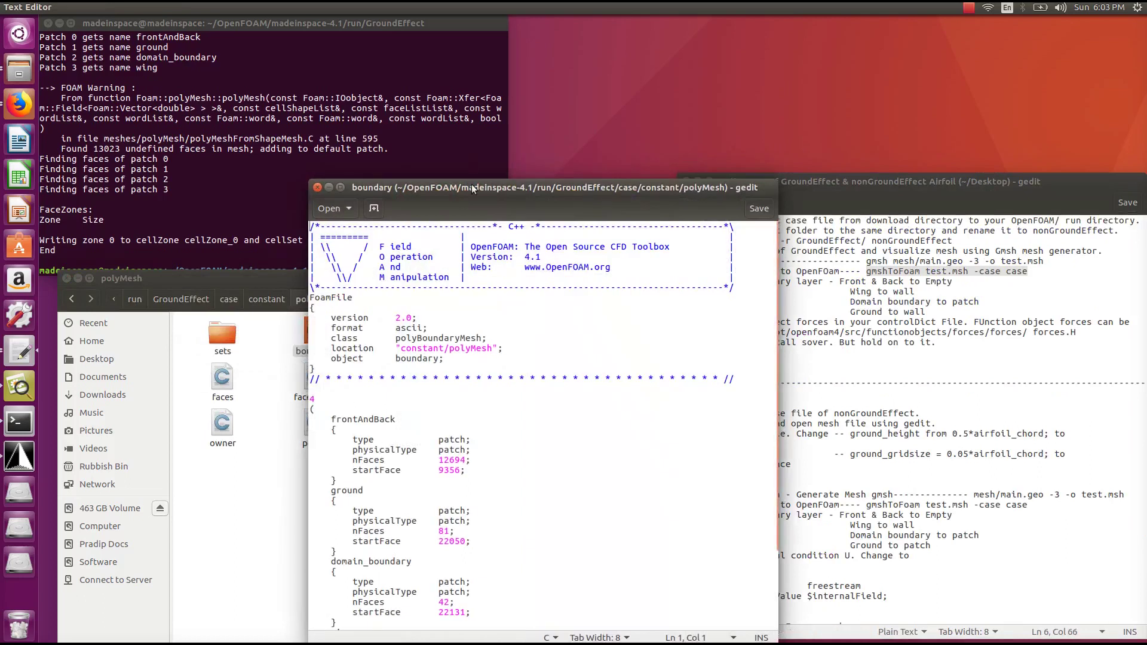
# - Set the type and physicalType of the frontAndBack patch to empty in the boundary file
pyautogui.scroll(-3, 444, 396)
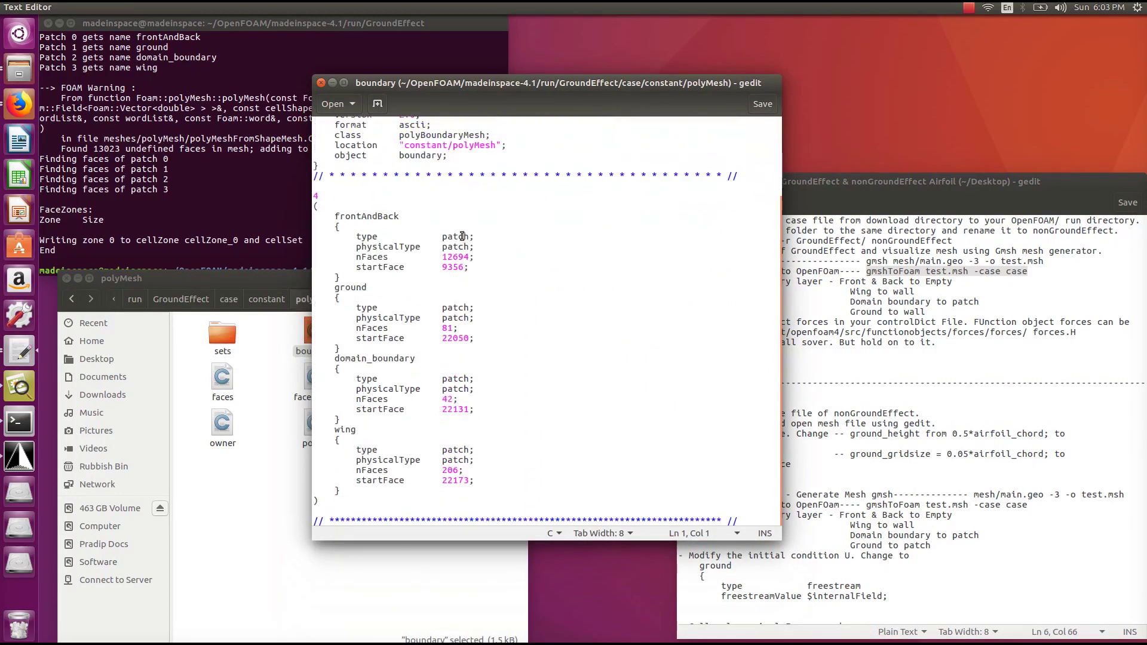
pyautogui.doubleClick(457, 237)
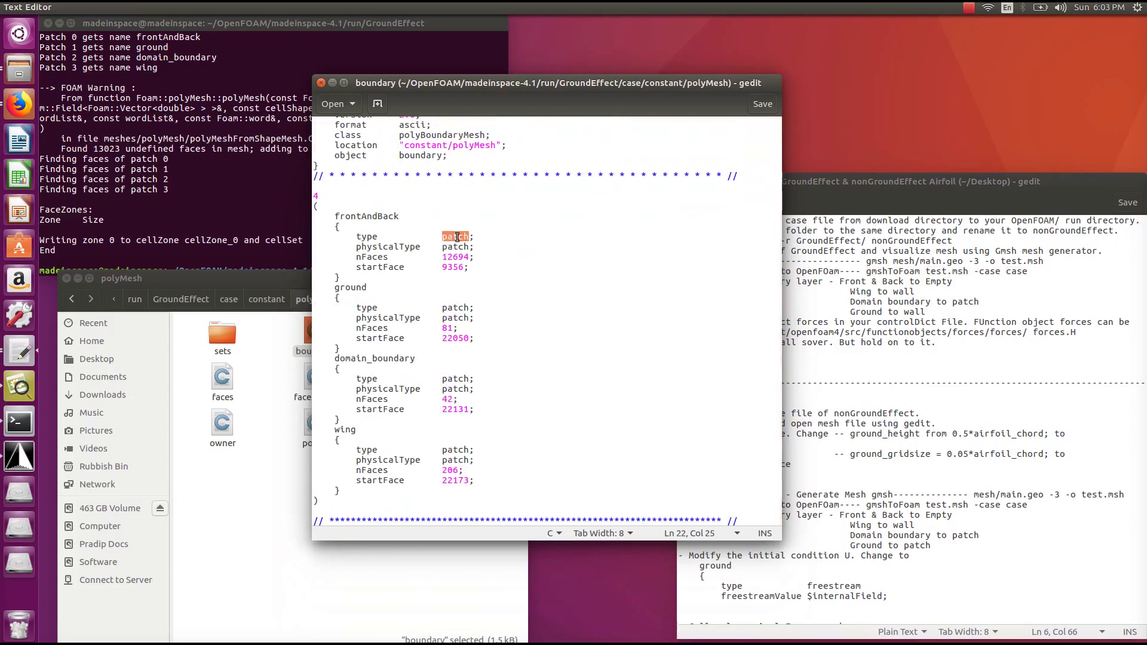
pyautogui.write('empty')
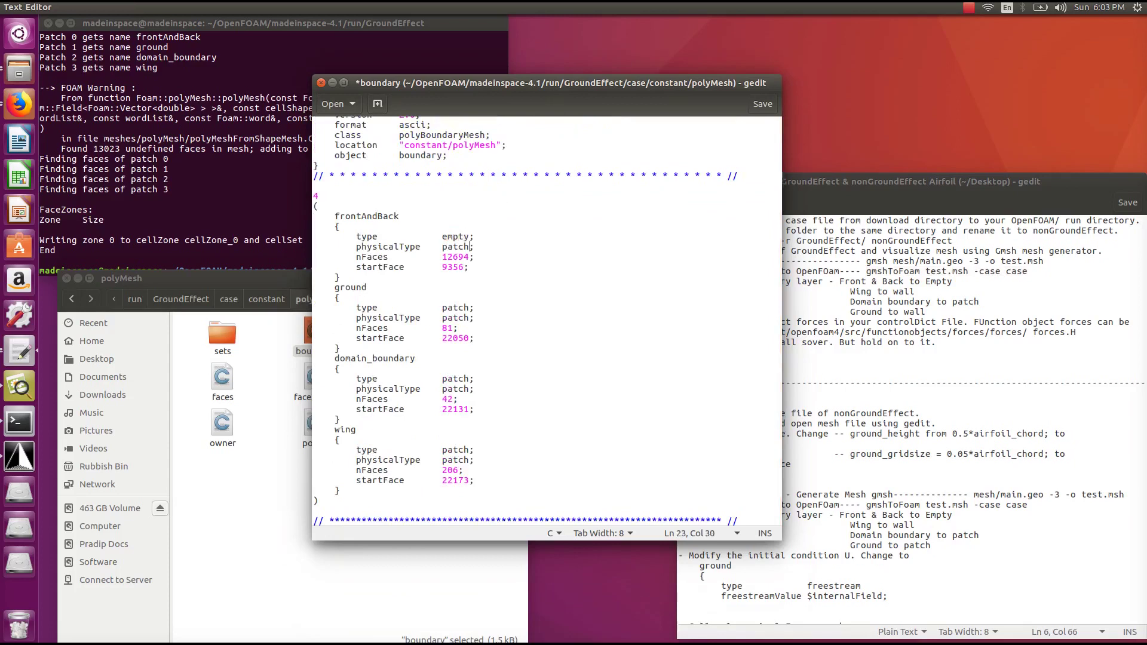
pyautogui.doubleClick(463, 245)
pyautogui.write('empty')
# - Set the type and physicalType of the ground patch to wall
pyautogui.doubleClick(455, 308)
pyautogui.write('wall')
pyautogui.doubleClick(450, 317)
pyautogui.write('wall')
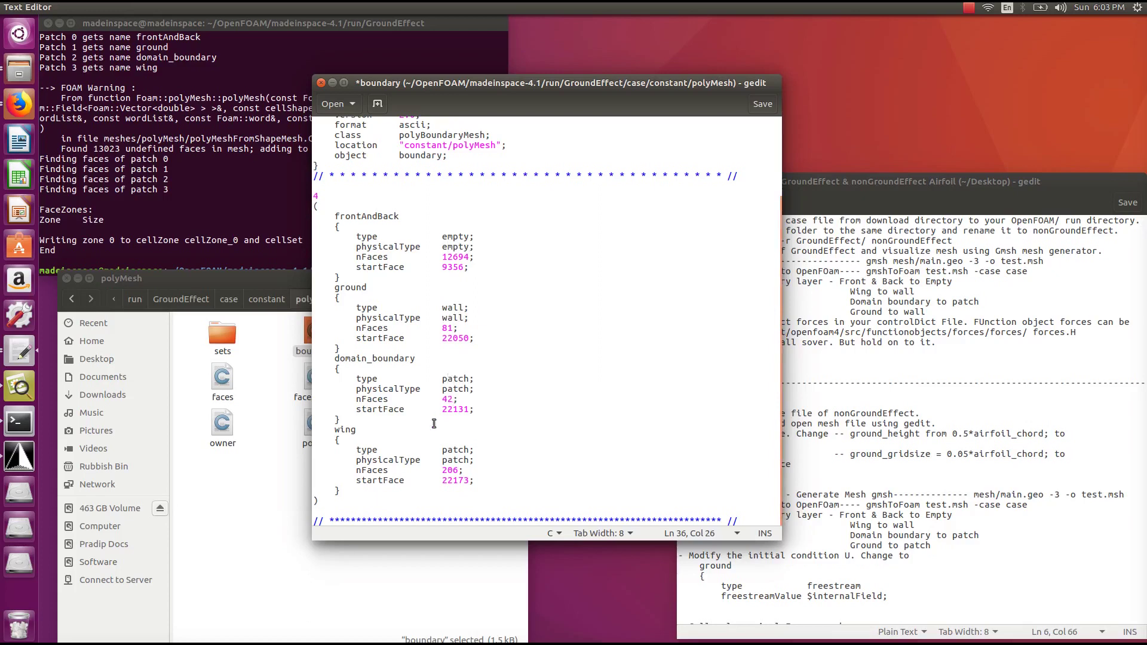
# - Set the type and physicalType of the wing patch to wall and save the boundary file
pyautogui.doubleClick(445, 449)
pyautogui.write('wal')
pyautogui.doubleClick(455, 460)
pyautogui.write('w')
pyautogui.click(762, 103)
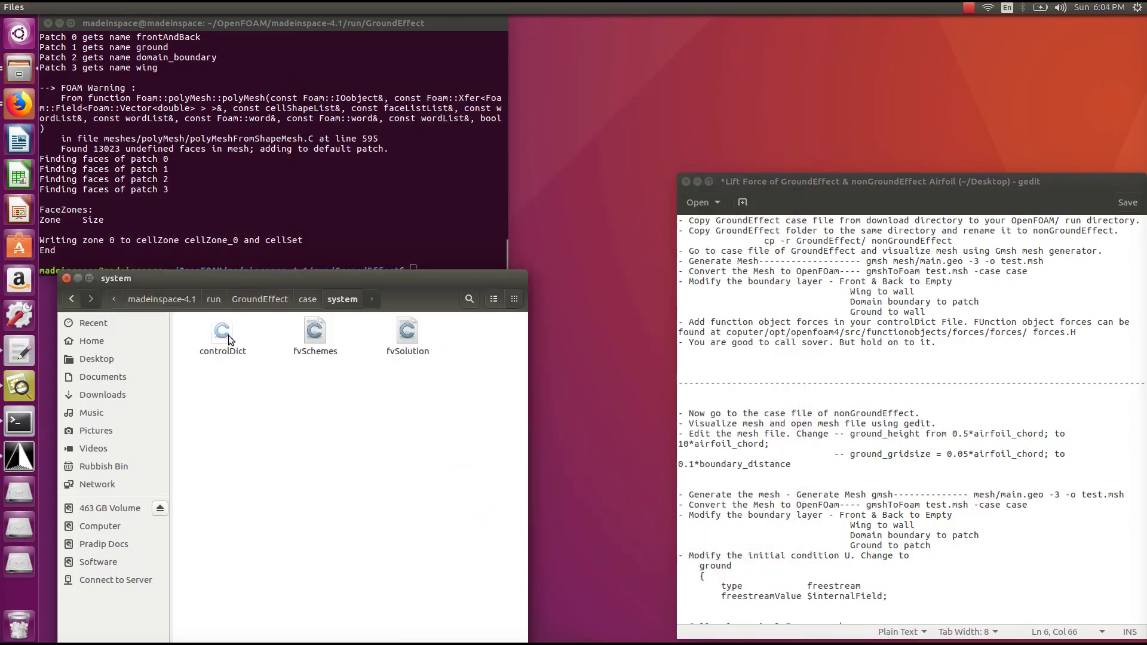
# - Open controlDict from GroundEffect's case/system folder and highlight its functions block for the airfoil forces
pyautogui.doubleClick(230, 340)
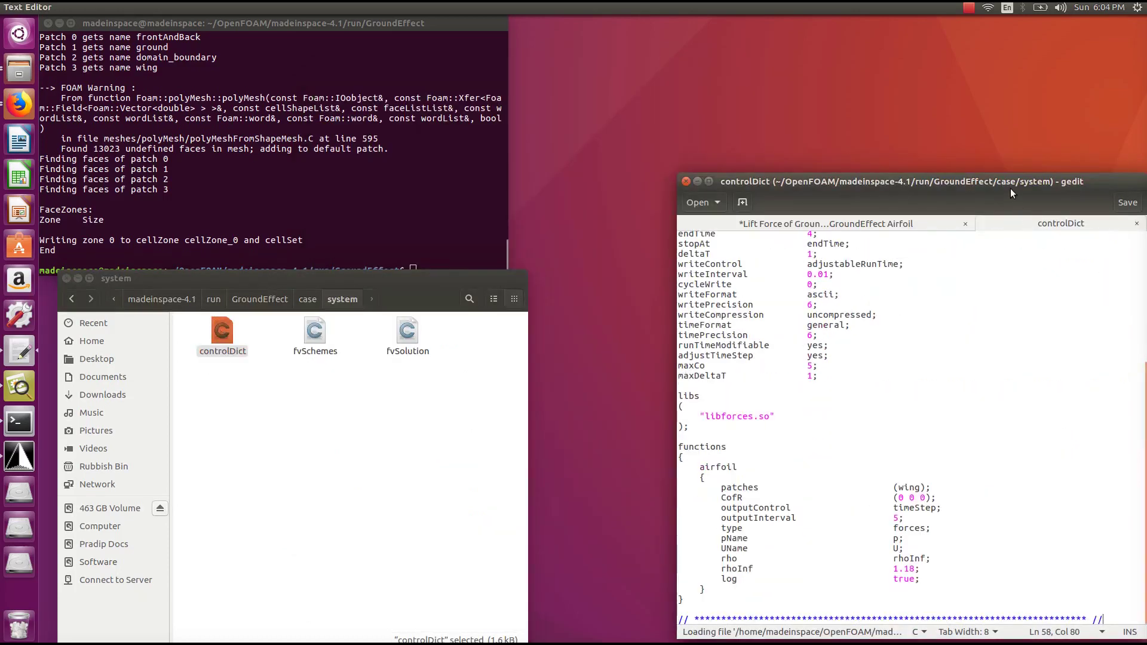
pyautogui.moveTo(1009, 188); pyautogui.dragTo(827, 113)
pyautogui.moveTo(509, 525); pyautogui.dragTo(494, 372)
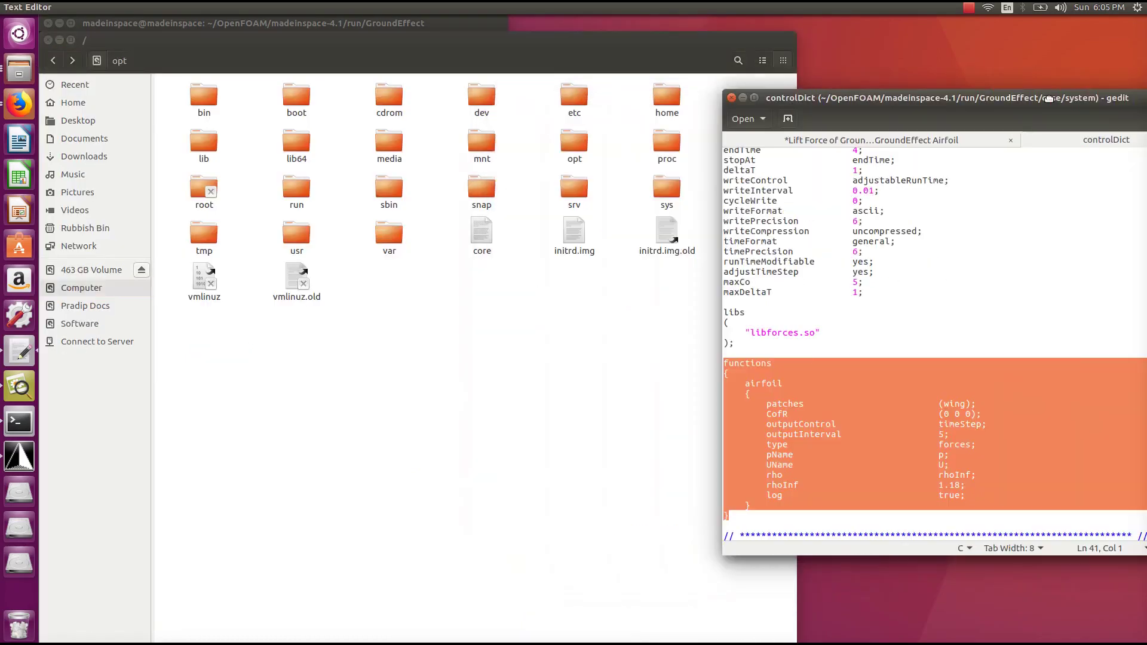
# - Browse to /opt/openfoam4/src/functionObjects/forces/forces in the file manager and open forces.H in the text editor
pyautogui.moveTo(1049, 98); pyautogui.dragTo(1049, 98)
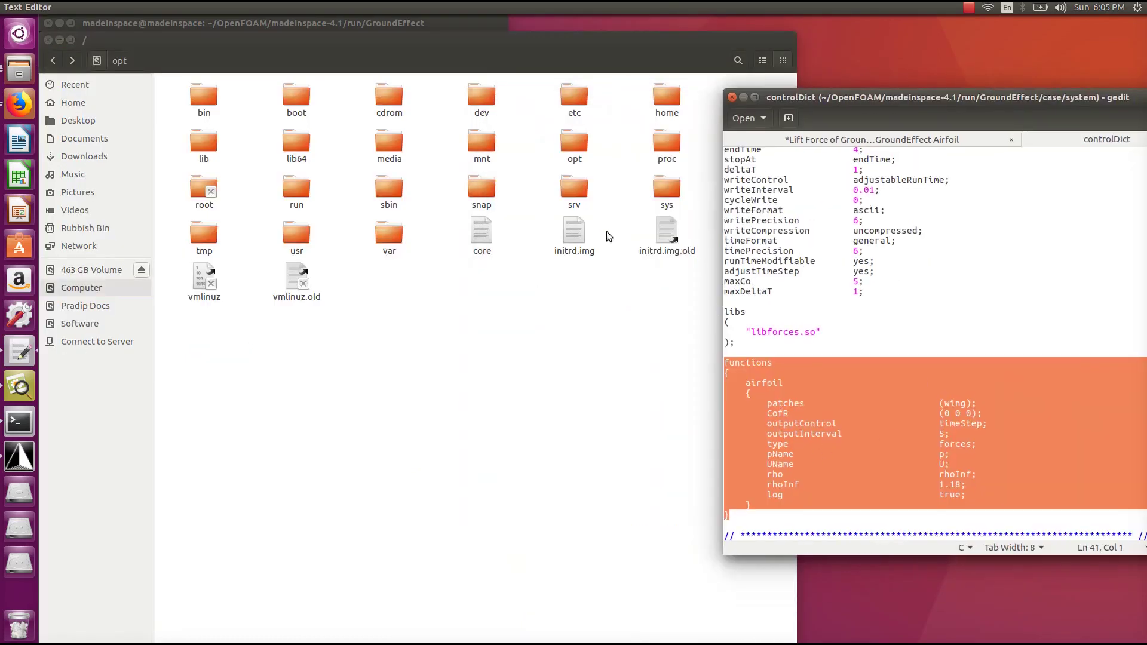
pyautogui.click(578, 146)
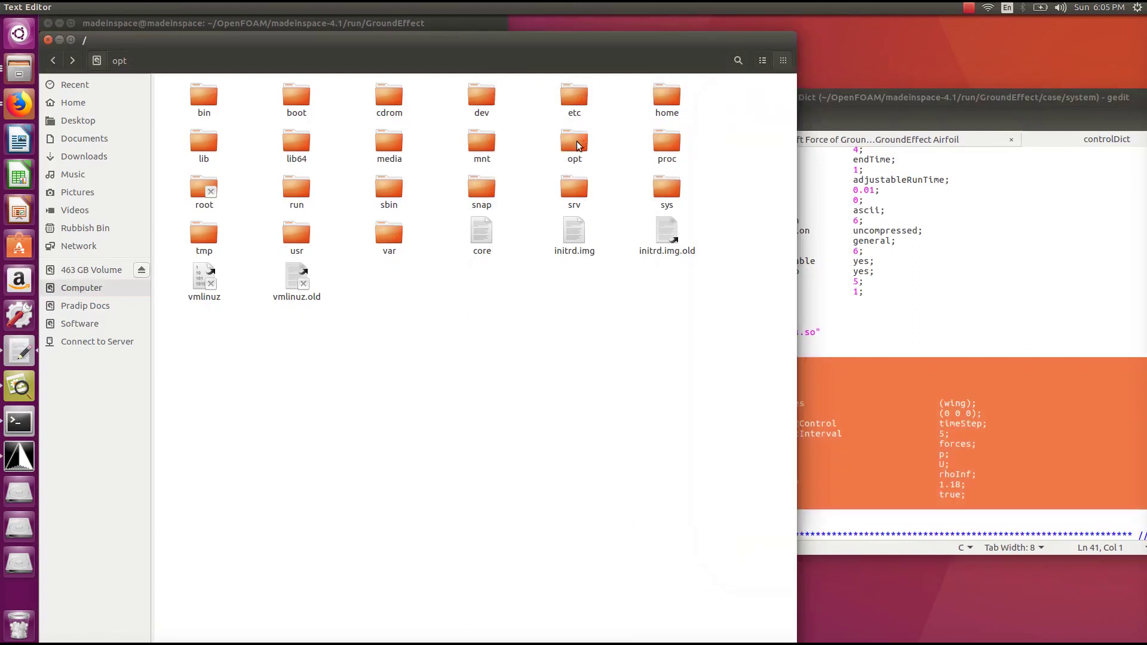
pyautogui.doubleClick(577, 146)
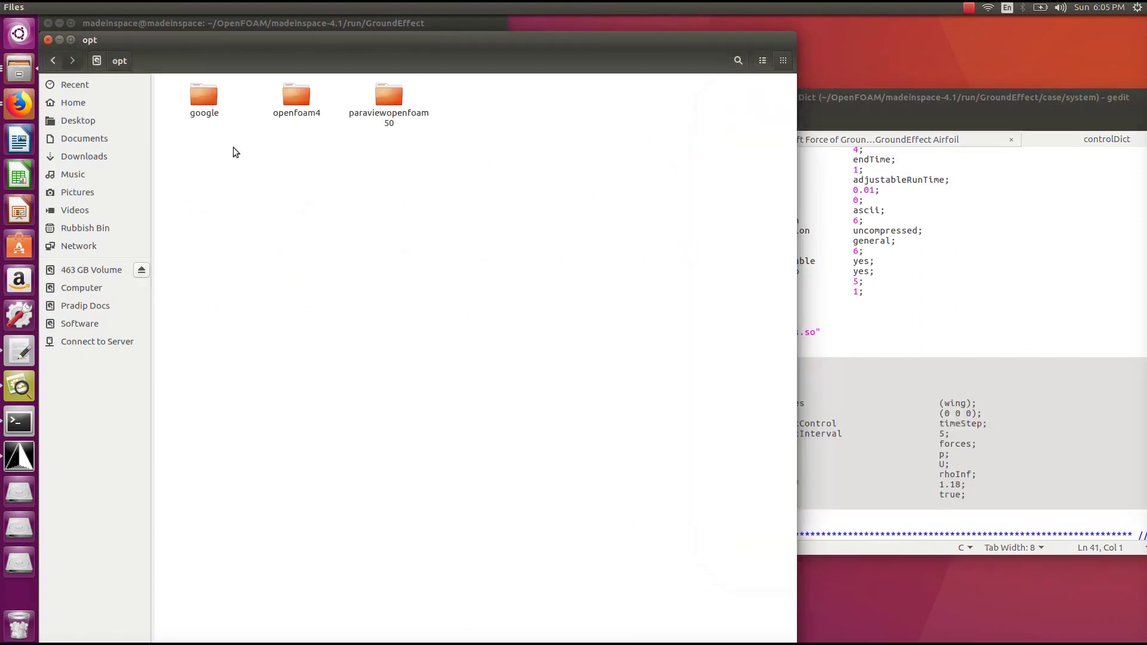
pyautogui.doubleClick(299, 98)
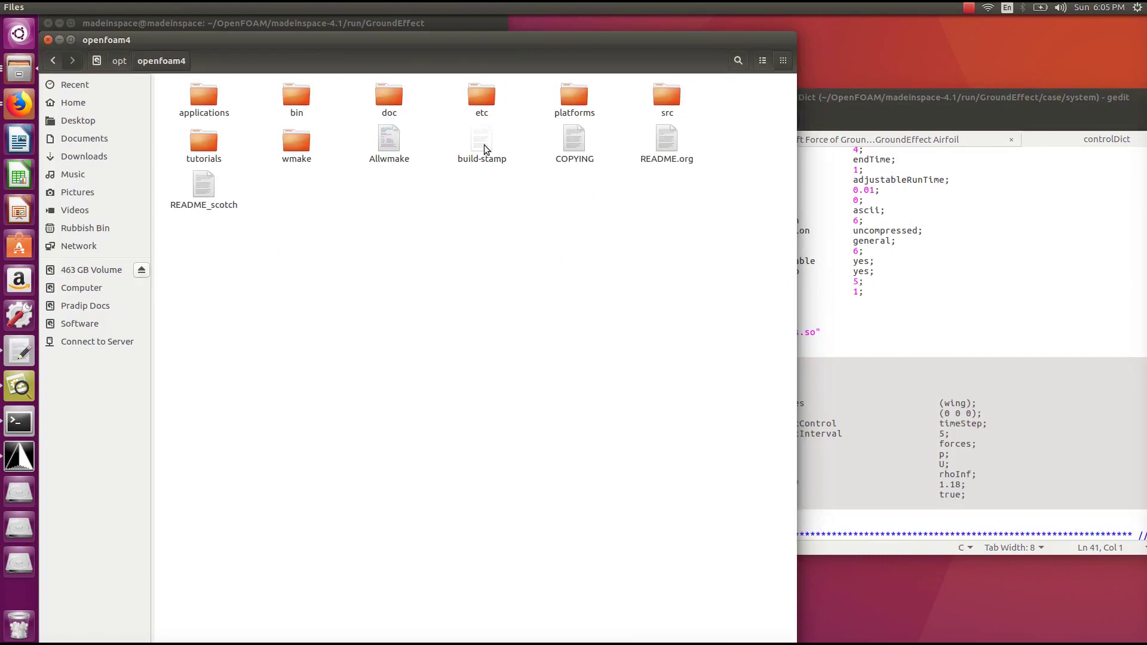
pyautogui.moveTo(799, 235); pyautogui.dragTo(652, 263)
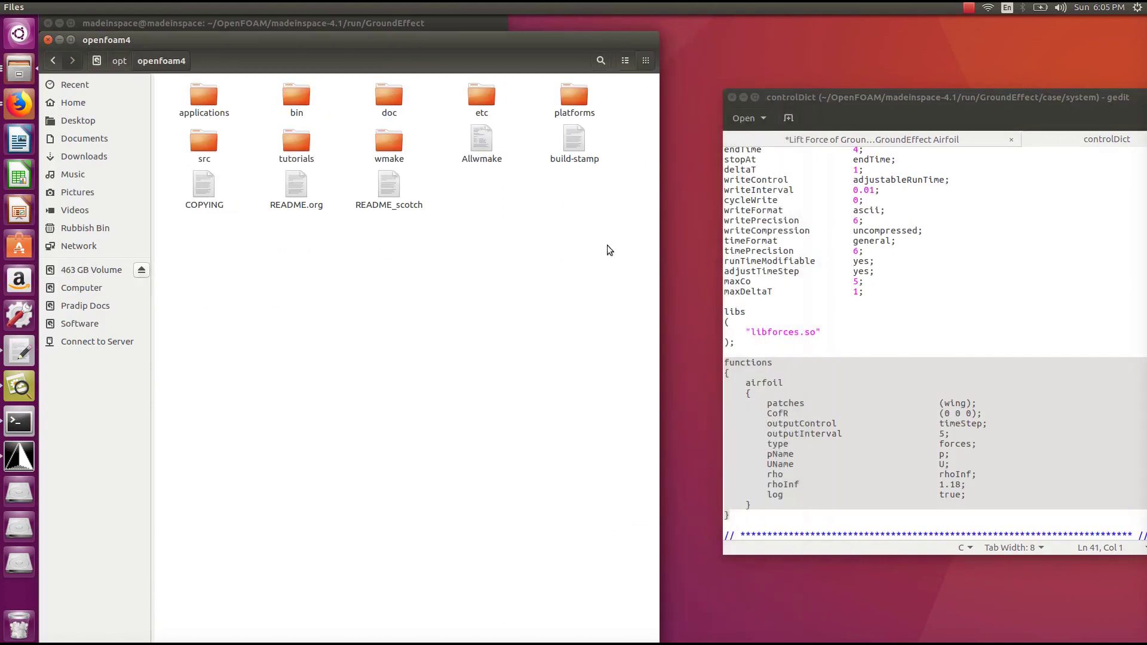
pyautogui.doubleClick(485, 112)
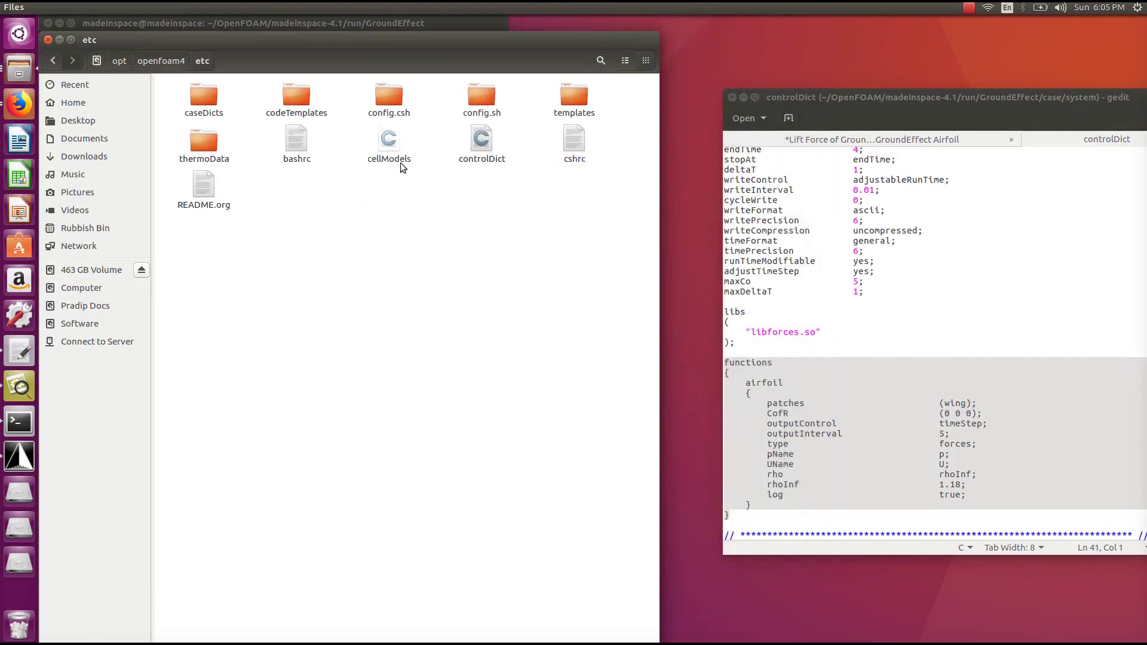
pyautogui.press('BackSpace')
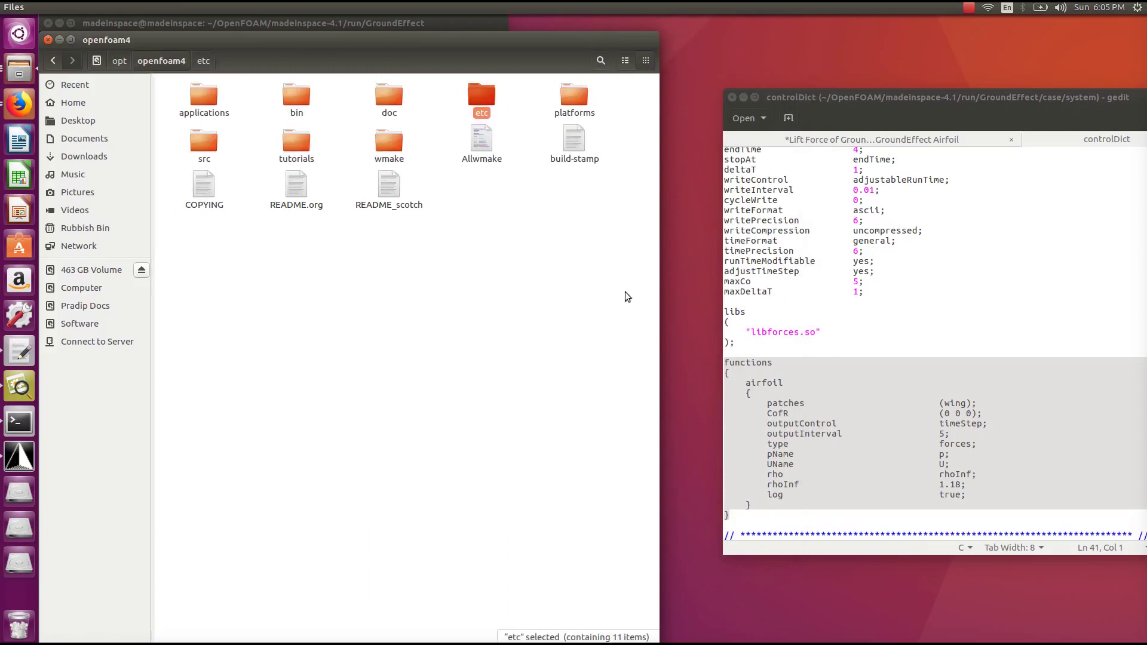
pyautogui.doubleClick(208, 145)
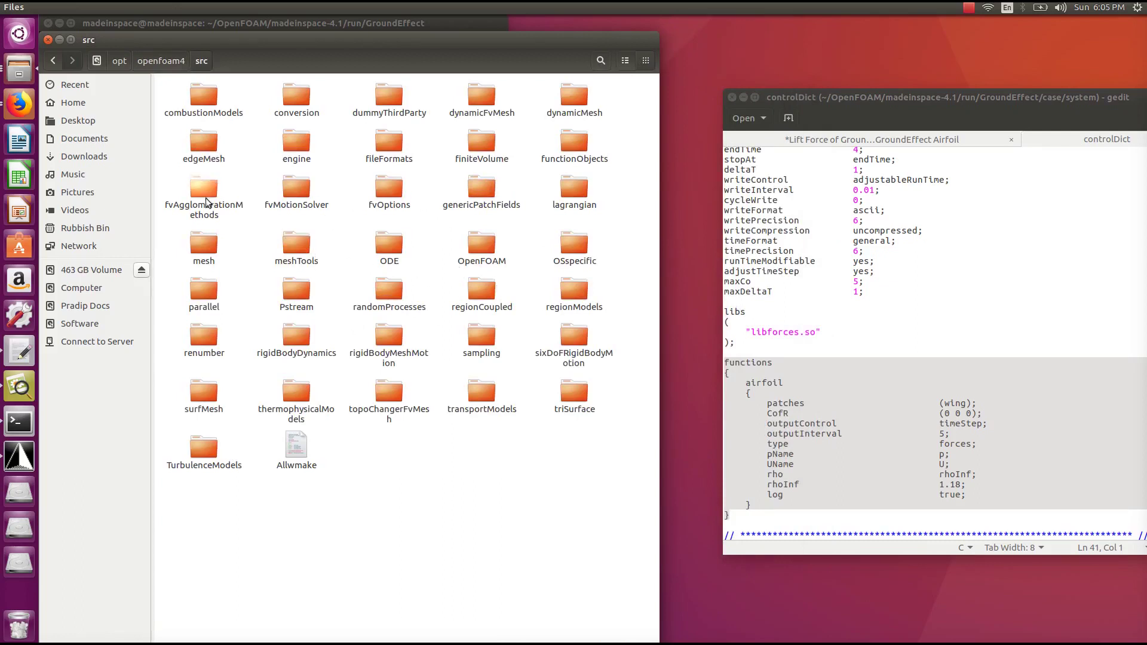
pyautogui.click(566, 146)
pyautogui.doubleClick(566, 146)
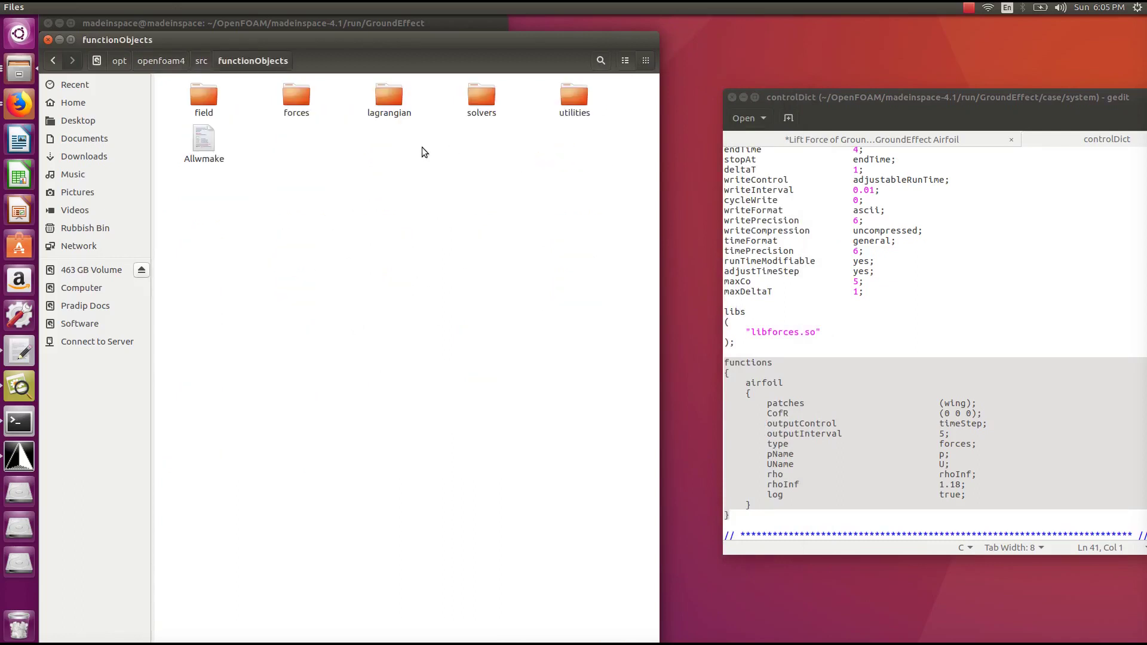
pyautogui.doubleClick(294, 92)
pyautogui.doubleClick(294, 95)
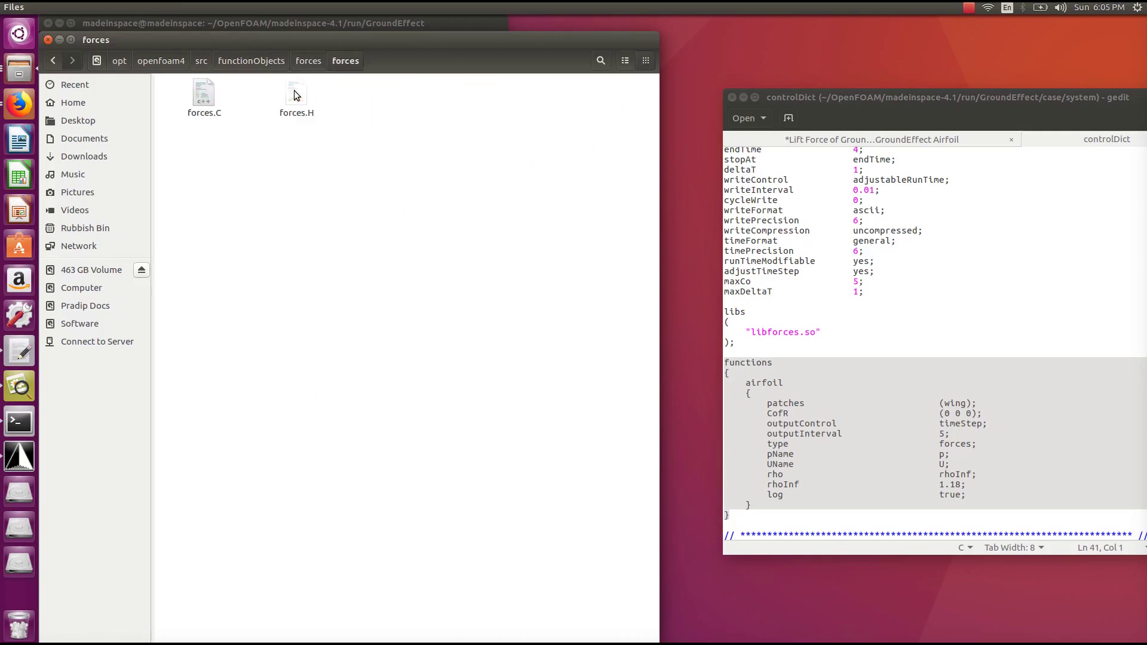
pyautogui.doubleClick(294, 93)
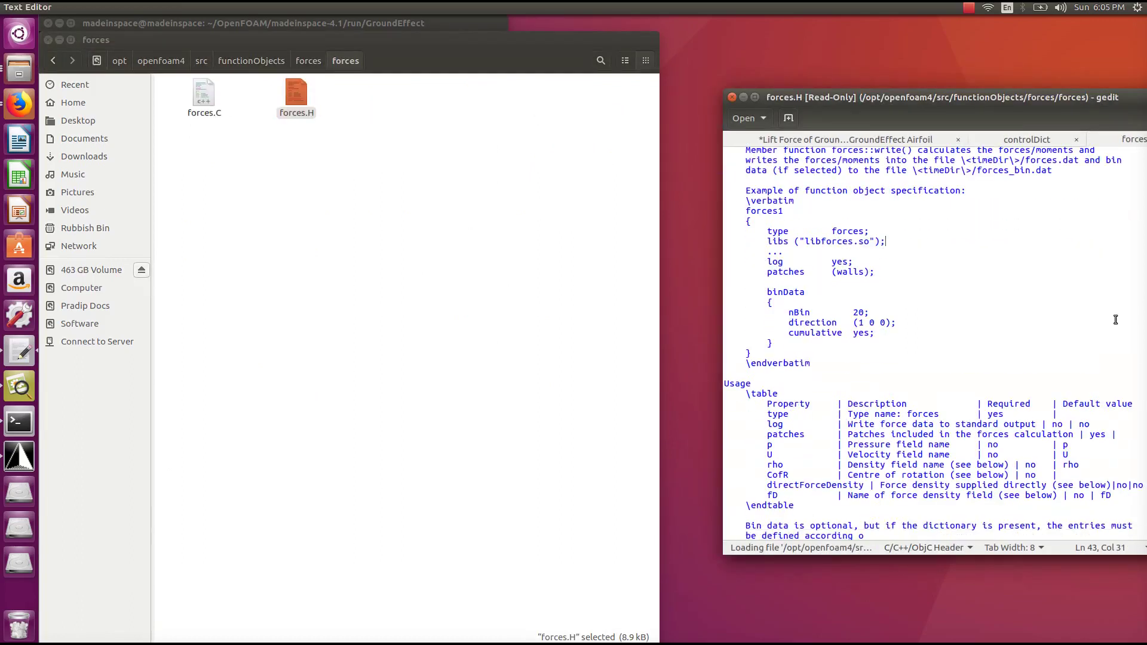
# - Examine the example function object specification and the usage table in forces.H, and close that file
pyautogui.moveTo(747, 221); pyautogui.dragTo(828, 342)
pyautogui.scroll(-3, 889, 391)
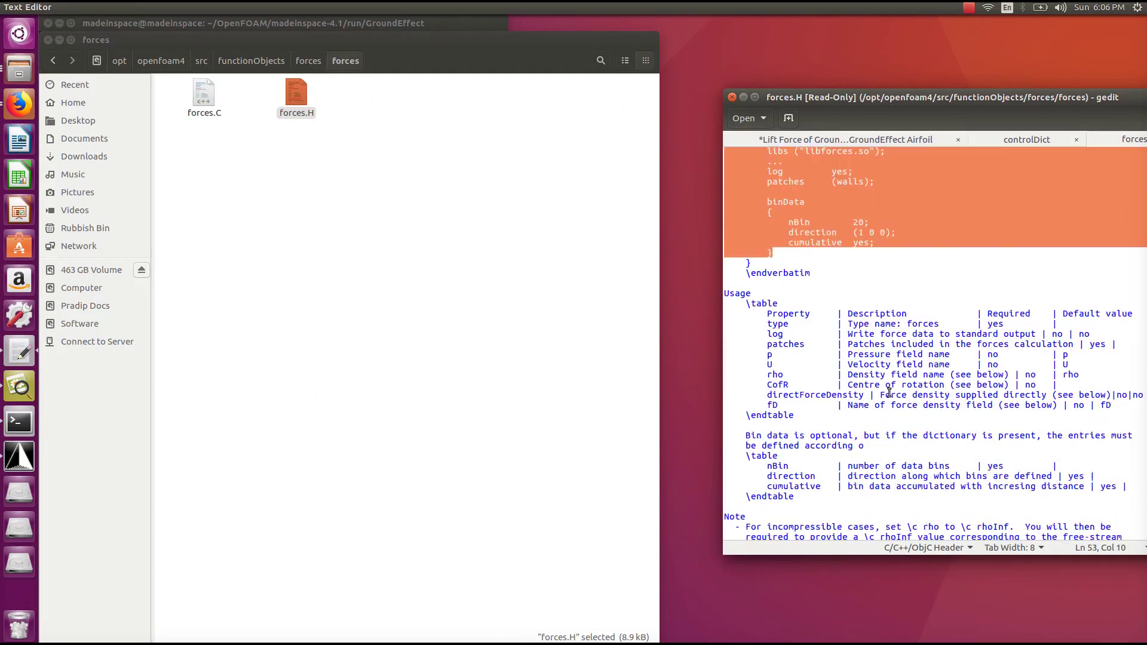
pyautogui.moveTo(921, 98); pyautogui.dragTo(864, 107)
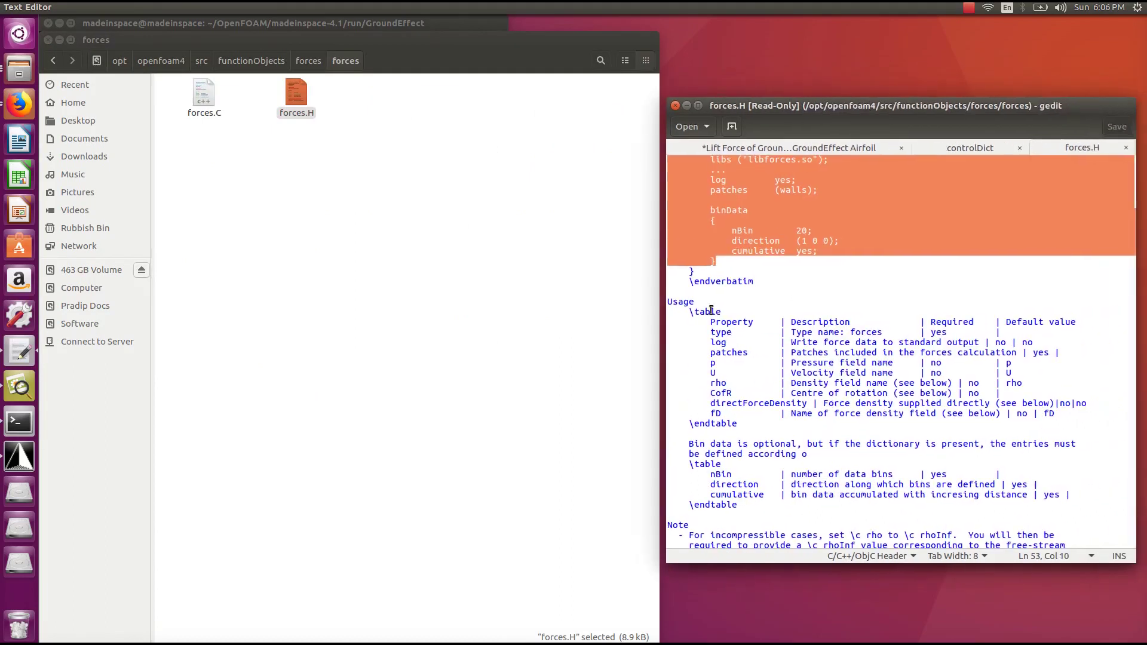
pyautogui.moveTo(690, 310); pyautogui.dragTo(794, 407)
pyautogui.click(830, 425)
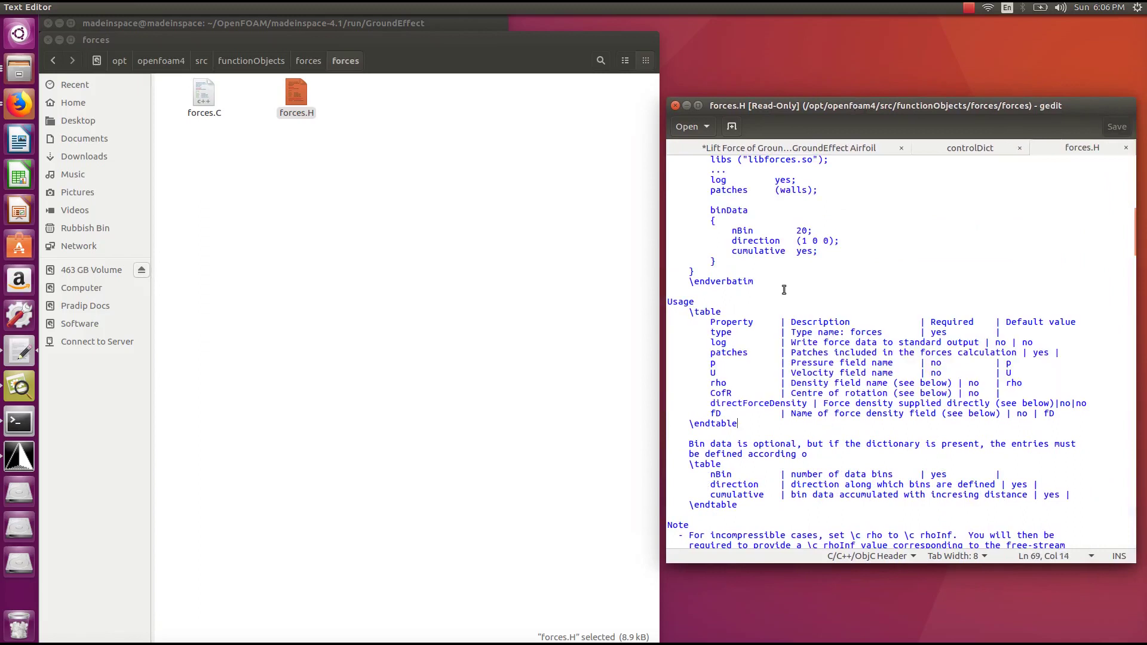
pyautogui.click(1125, 148)
# - Review the functions block and its wing patch in controlDict, and close the file and the forces folder window
pyautogui.moveTo(716, 513); pyautogui.dragTo(667, 373)
pyautogui.click(725, 418)
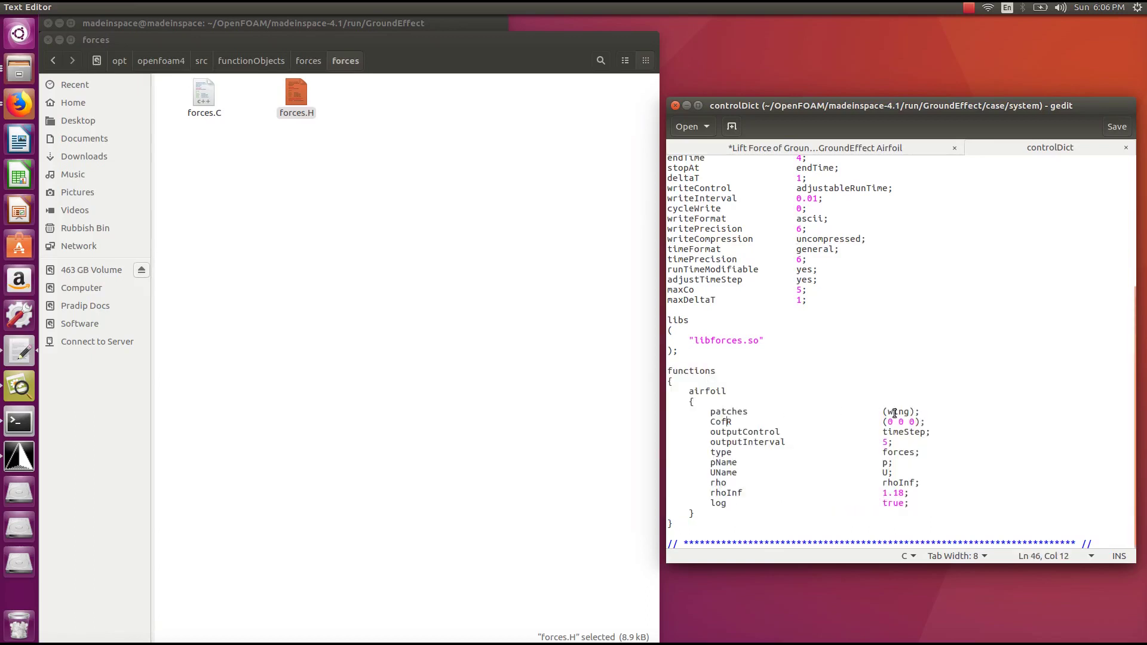
pyautogui.moveTo(888, 411); pyautogui.dragTo(904, 410)
pyautogui.click(927, 411)
pyautogui.click(1126, 147)
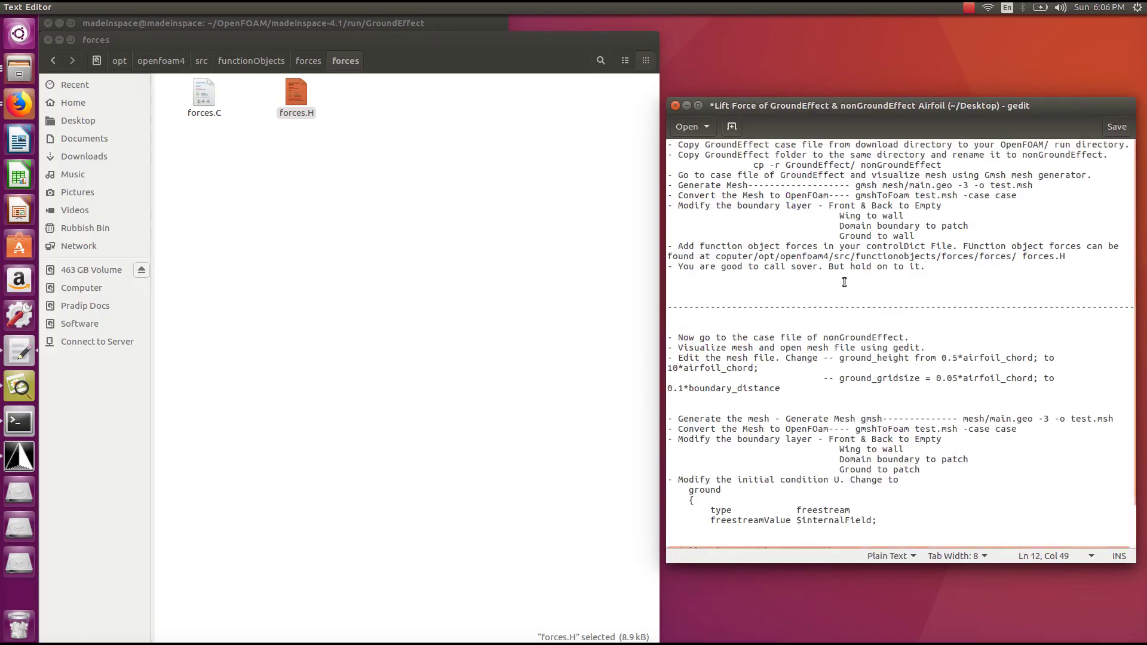
pyautogui.click(323, 242)
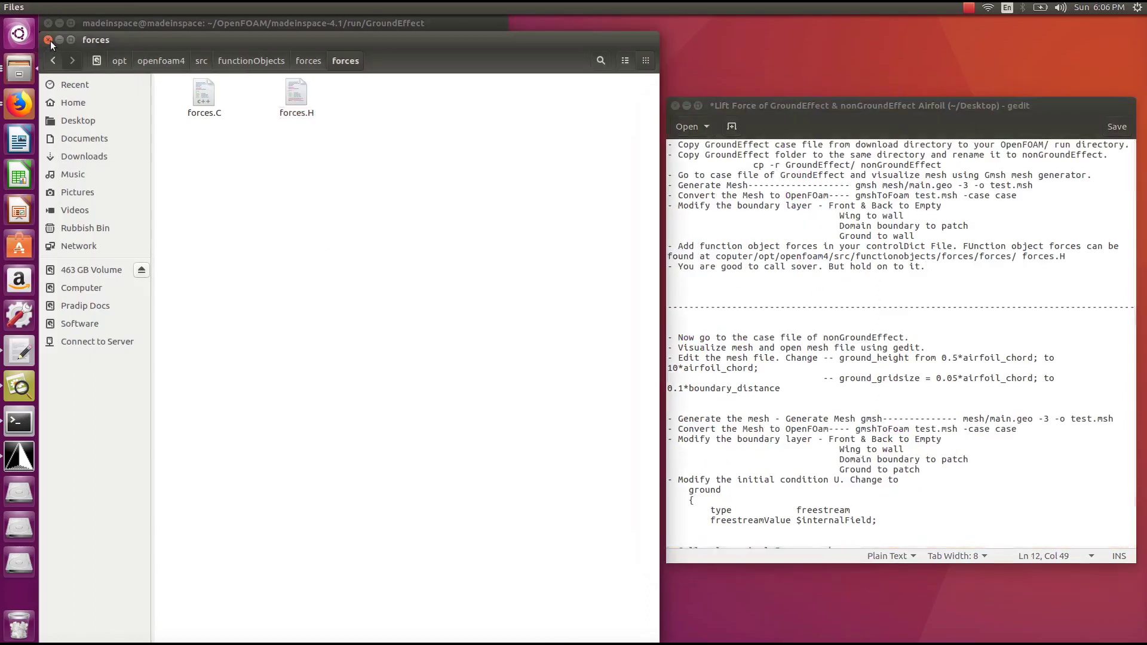
pyautogui.click(48, 40)
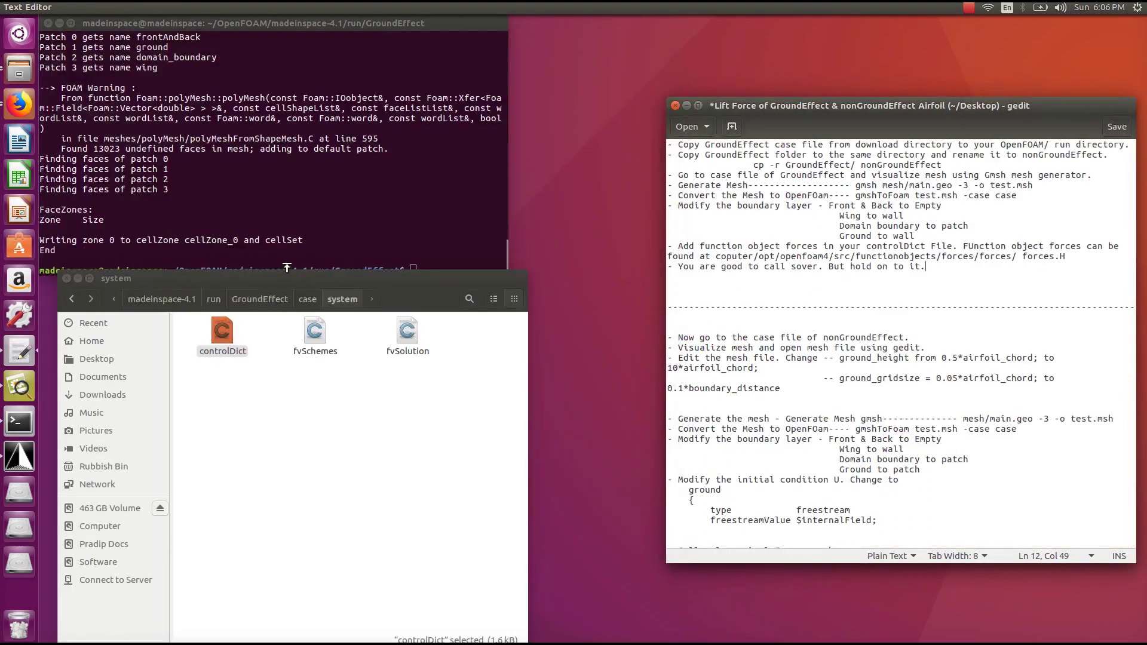
# - Open a second terminal window over the notes and go to the OpenFOAM run directory with the run command
pyautogui.click(372, 210)
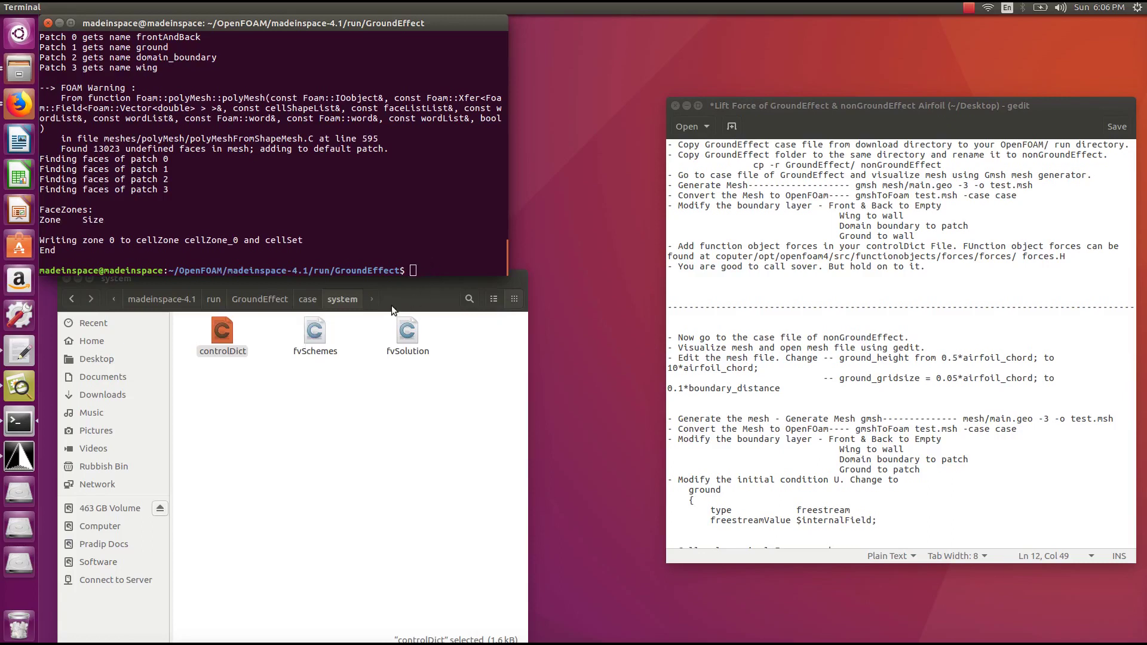
pyautogui.hotkey('ctrl', 'alt', 't')
pyautogui.moveTo(358, 399); pyautogui.dragTo(1011, 231)
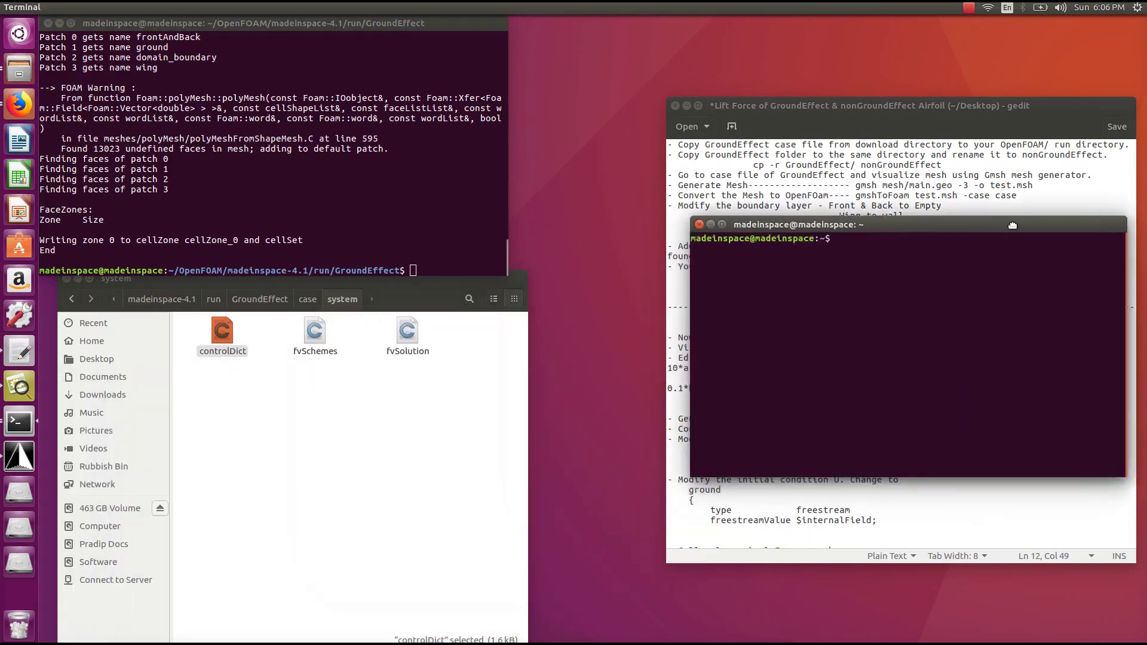
pyautogui.write('run')
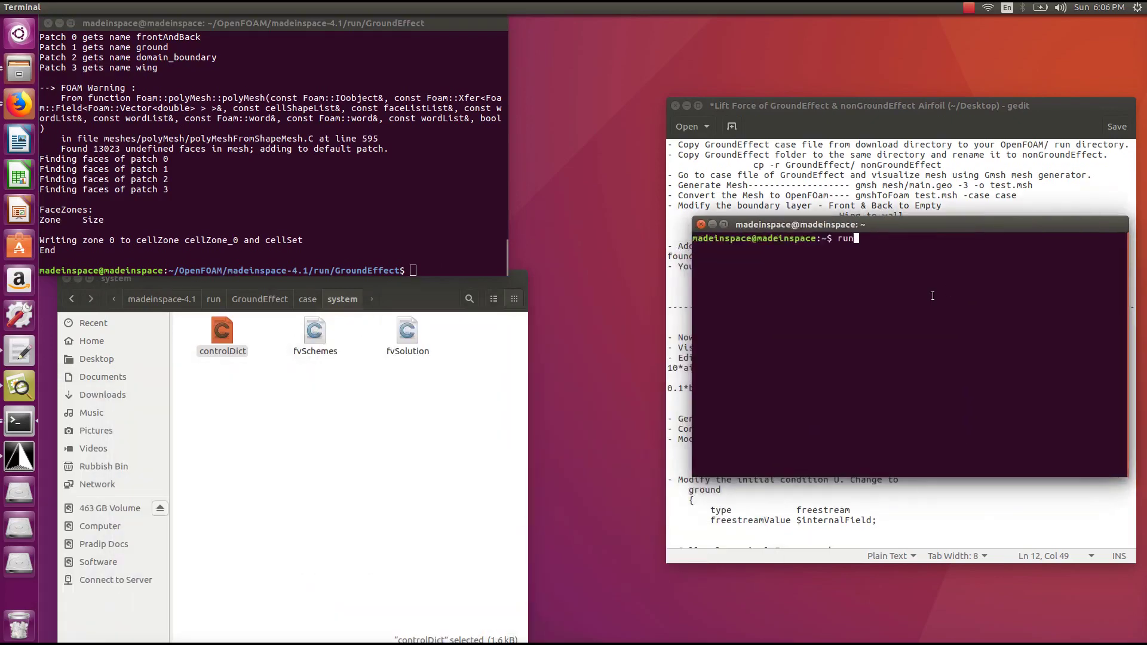
pyautogui.press('Return')
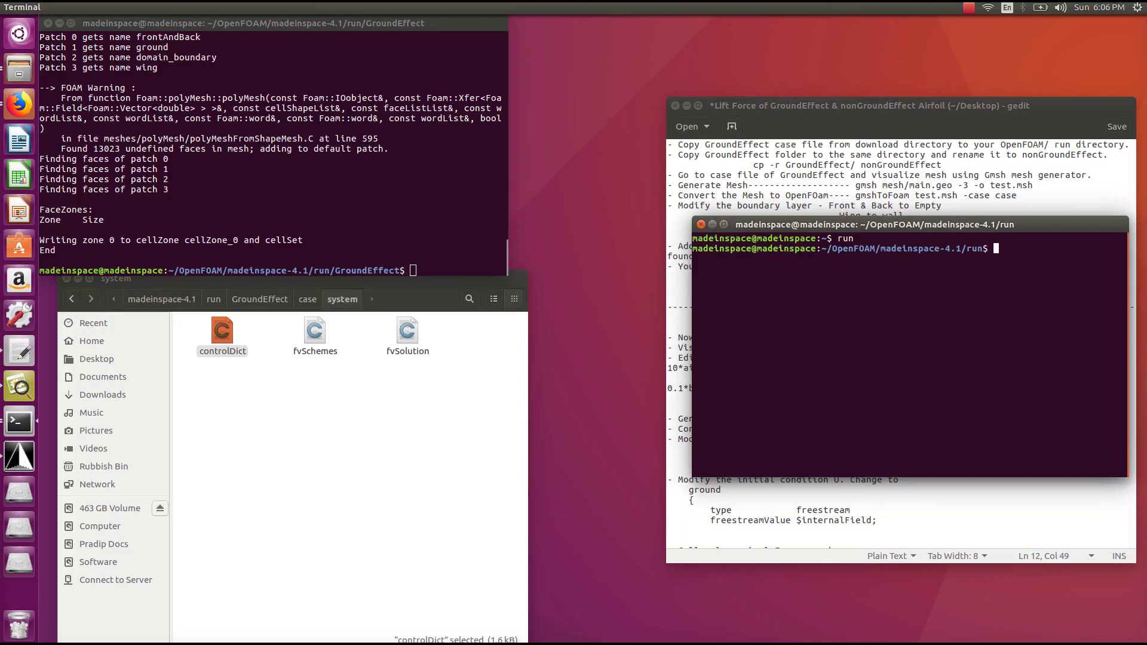
# - List the run directory's contents and change into the nonGroundEffect folder
pyautogui.write('ls')
pyautogui.press('Return')
pyautogui.write('c')
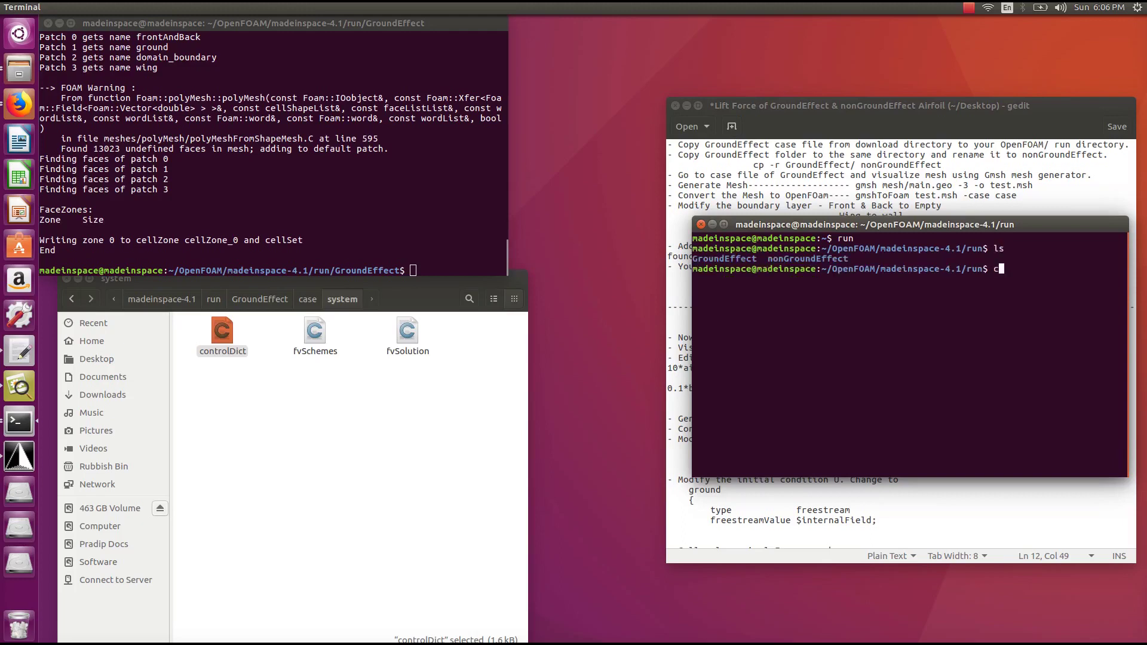
pyautogui.write('d N')
pyautogui.press('Tab')
pyautogui.press('Return')
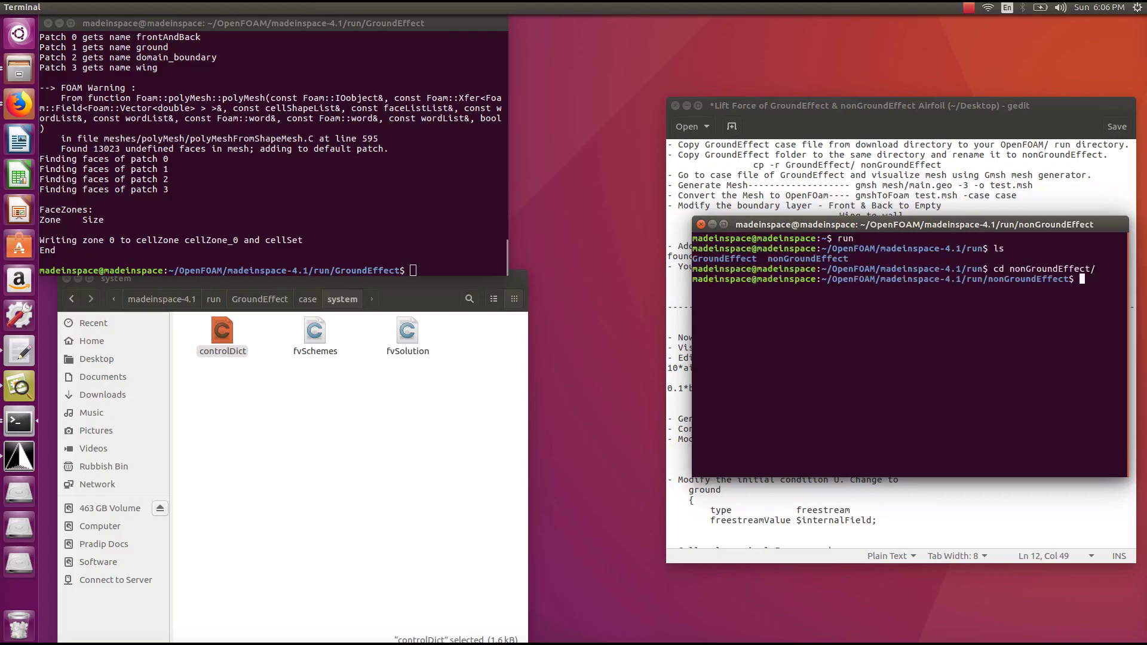
# - Minimize the file manager window and the GroundEffect terminal window
pyautogui.click(184, 460)
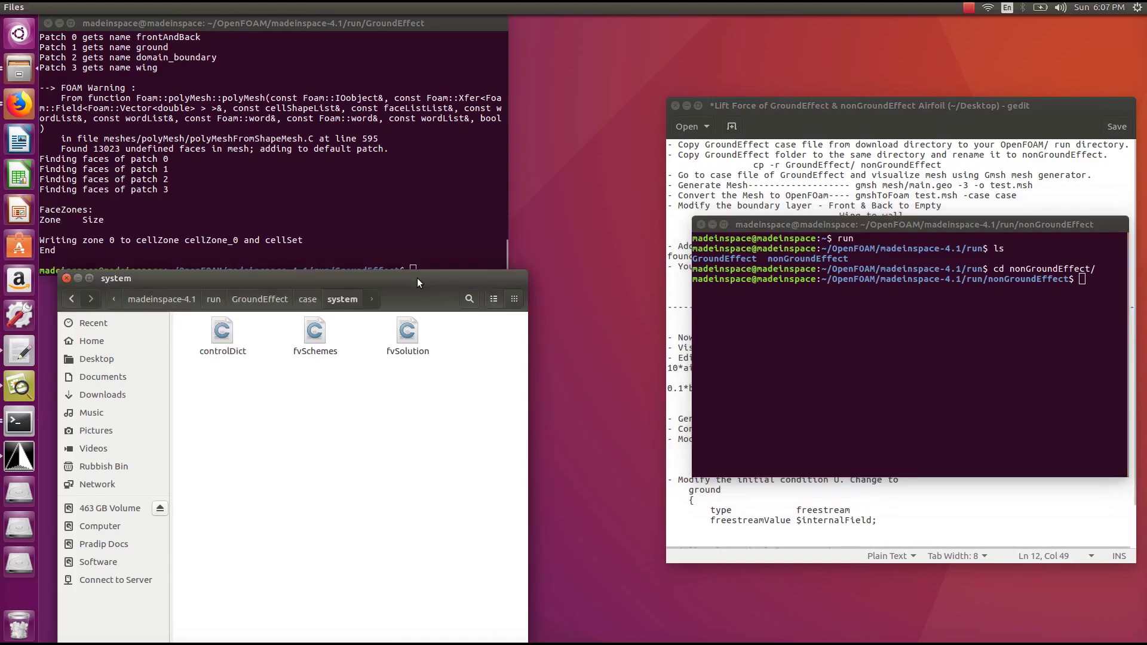
pyautogui.click(80, 280)
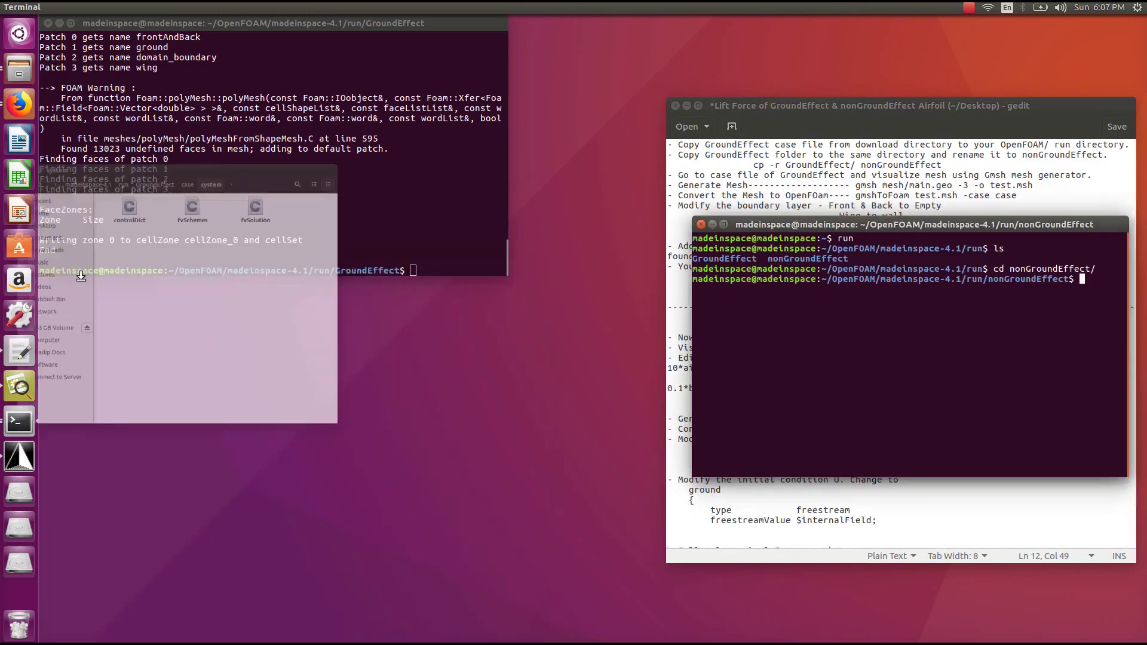
pyautogui.click(59, 24)
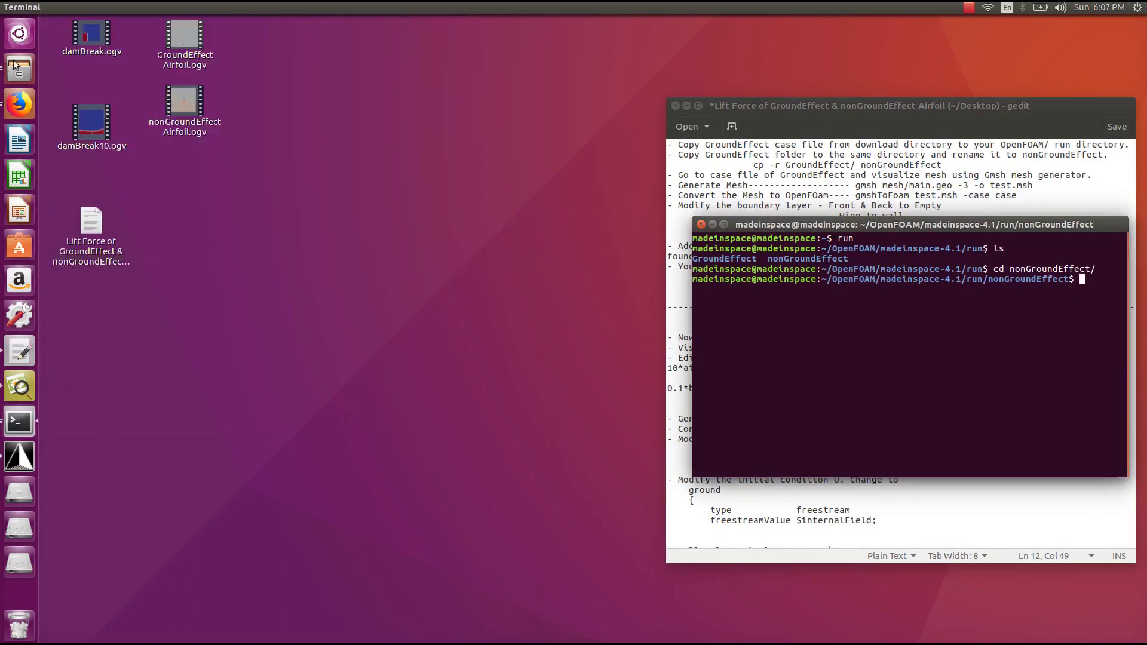
# - Bring the file manager back and go up to the run folder
pyautogui.click(20, 34)
pyautogui.click(20, 34)
pyautogui.click(19, 68)
pyautogui.click(226, 298)
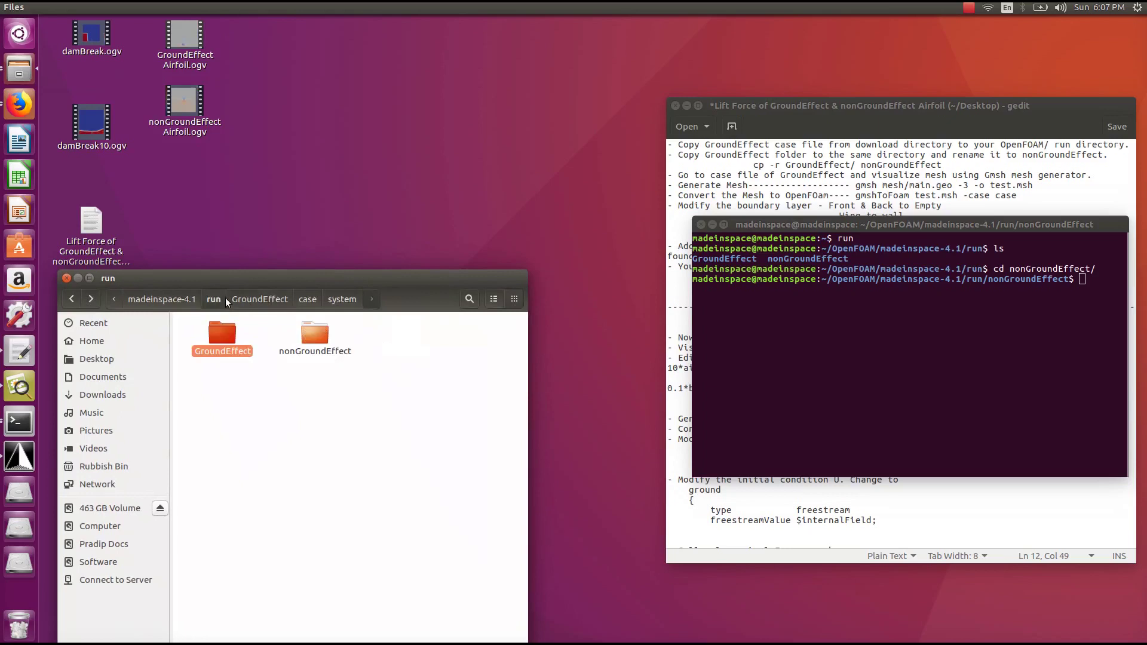
# - Open main.geo from the nonGroundEffect mesh folder in the text editor and split it into its own window beside the notes
pyautogui.doubleClick(321, 335)
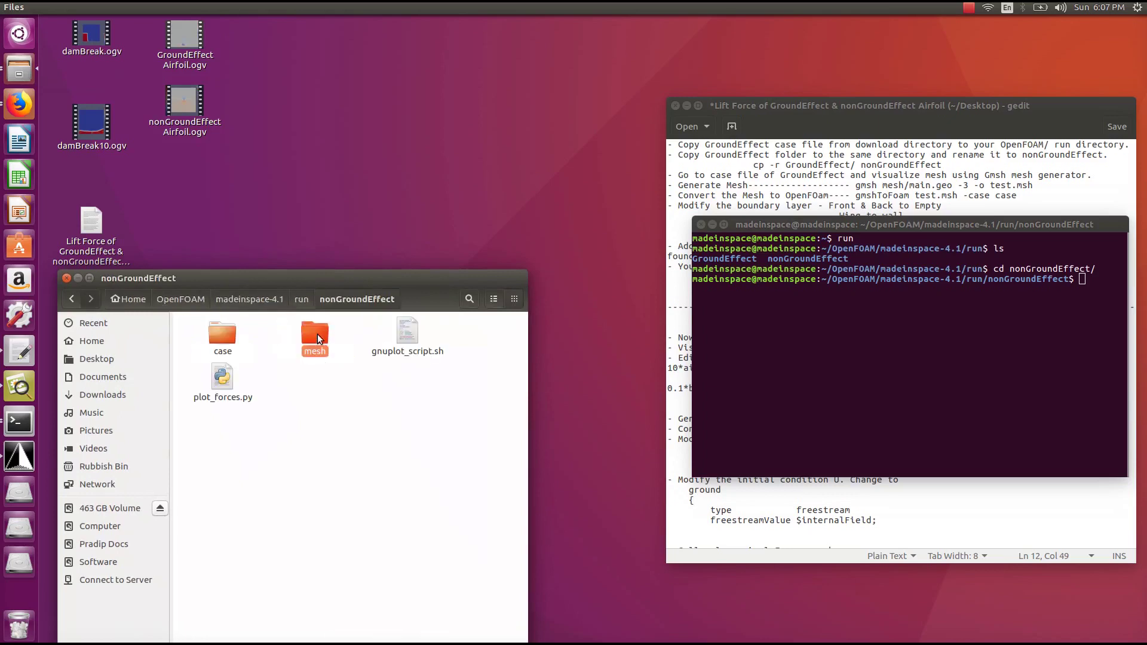
pyautogui.doubleClick(317, 334)
pyautogui.doubleClick(317, 335)
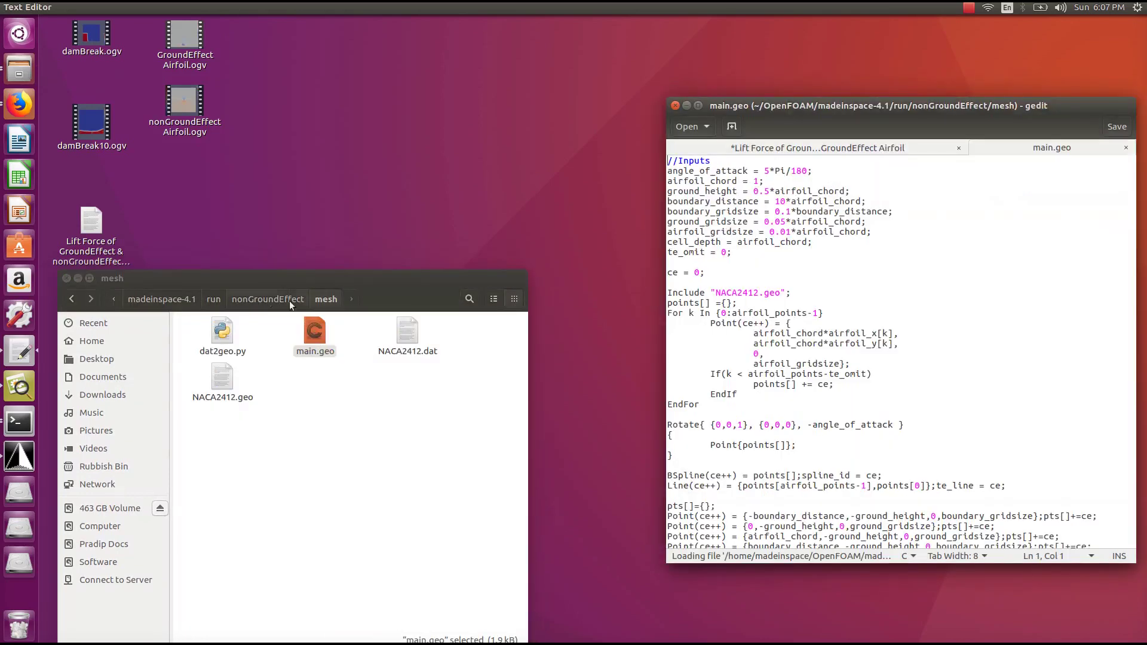
pyautogui.click(78, 278)
pyautogui.moveTo(937, 152); pyautogui.dragTo(299, 349)
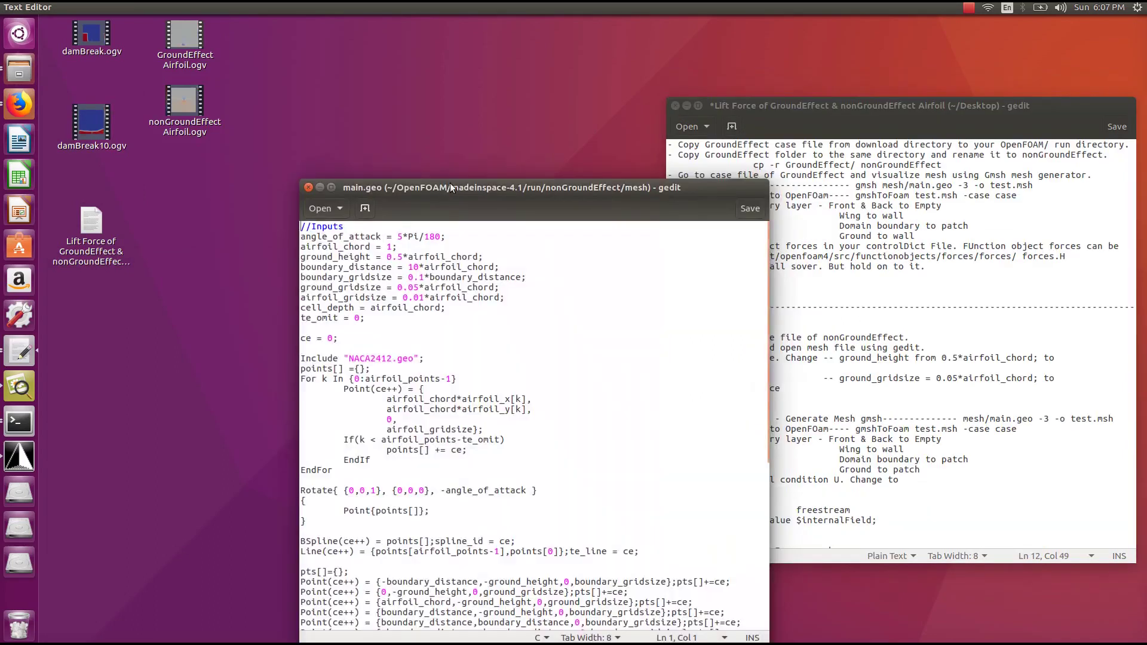
pyautogui.moveTo(418, 187); pyautogui.dragTo(307, 127)
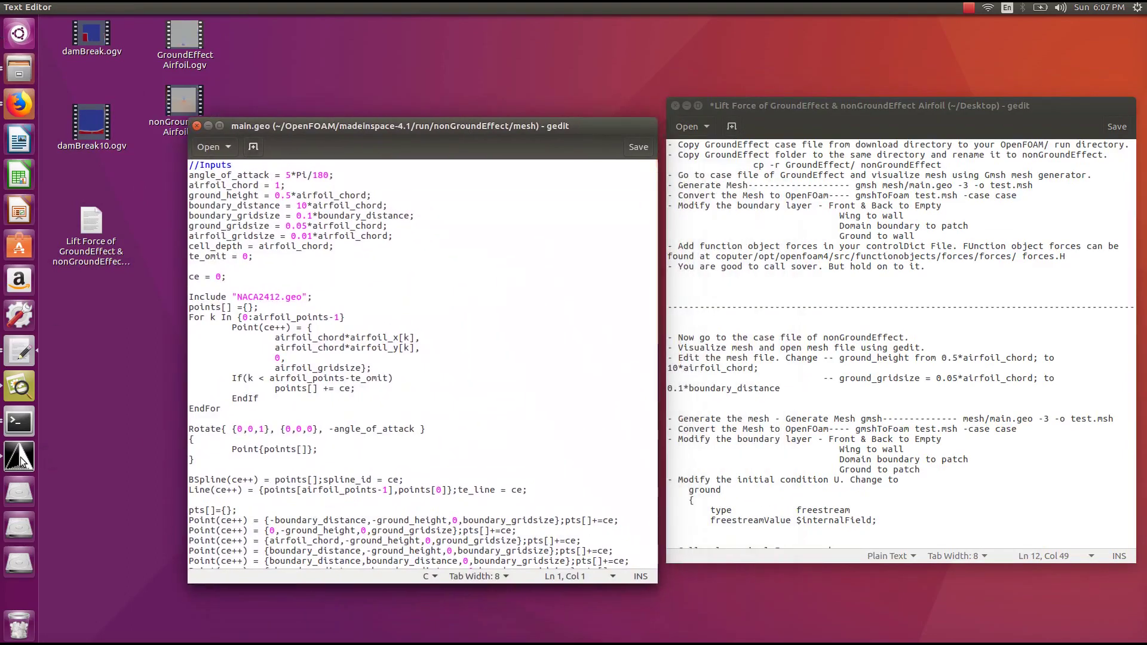
# - Launch a new Gmsh window and quit the older one holding the GroundEffect mesh
pyautogui.click(18, 35)
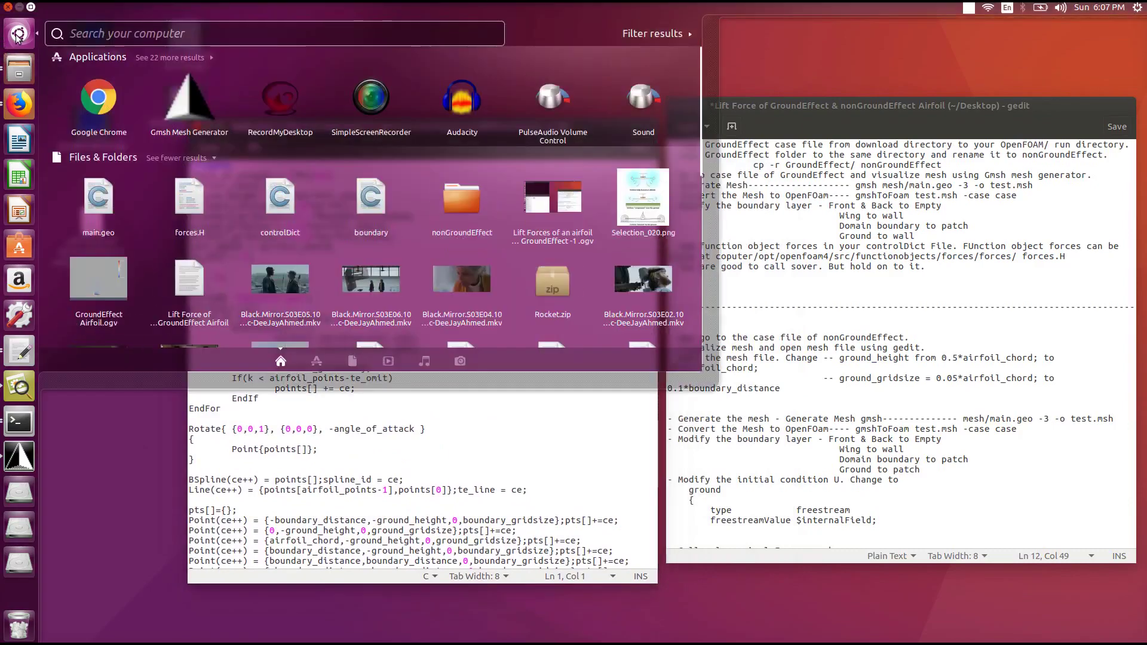
pyautogui.click(202, 123)
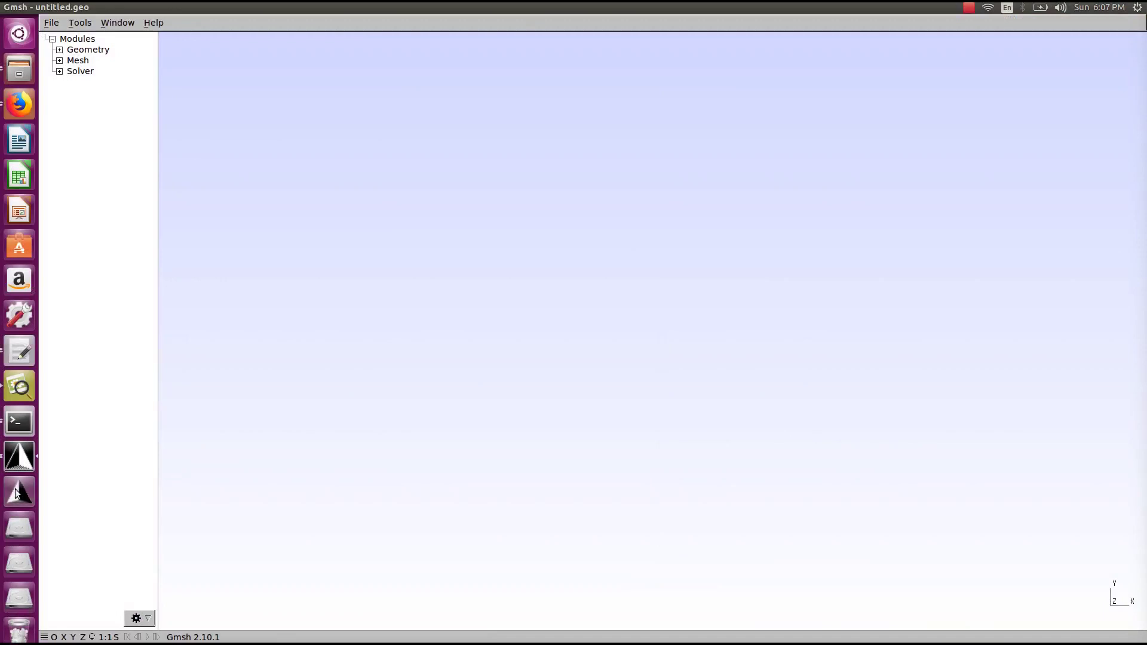
pyautogui.click(19, 456)
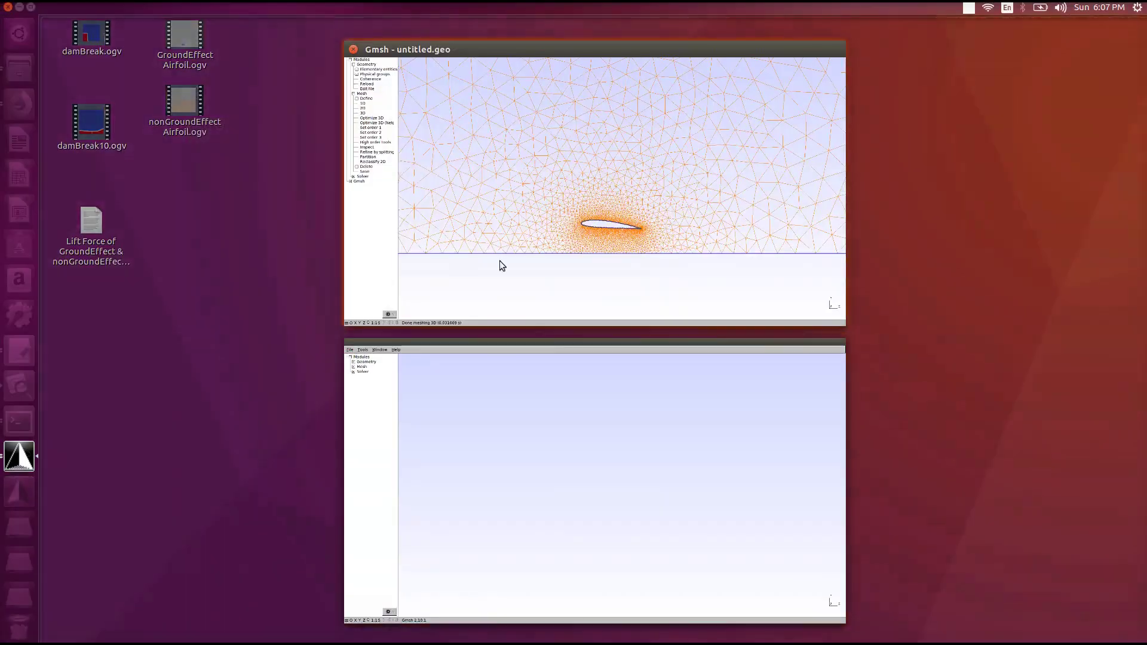
pyautogui.click(502, 265)
pyautogui.scroll(1, 586, 243)
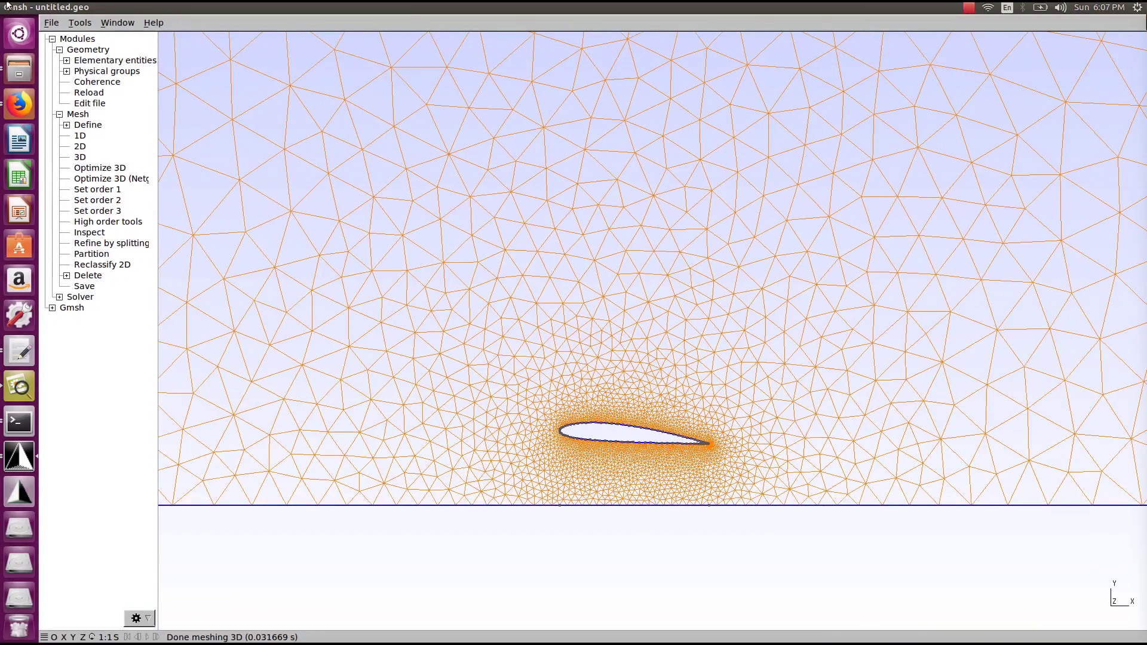
pyautogui.click(51, 23)
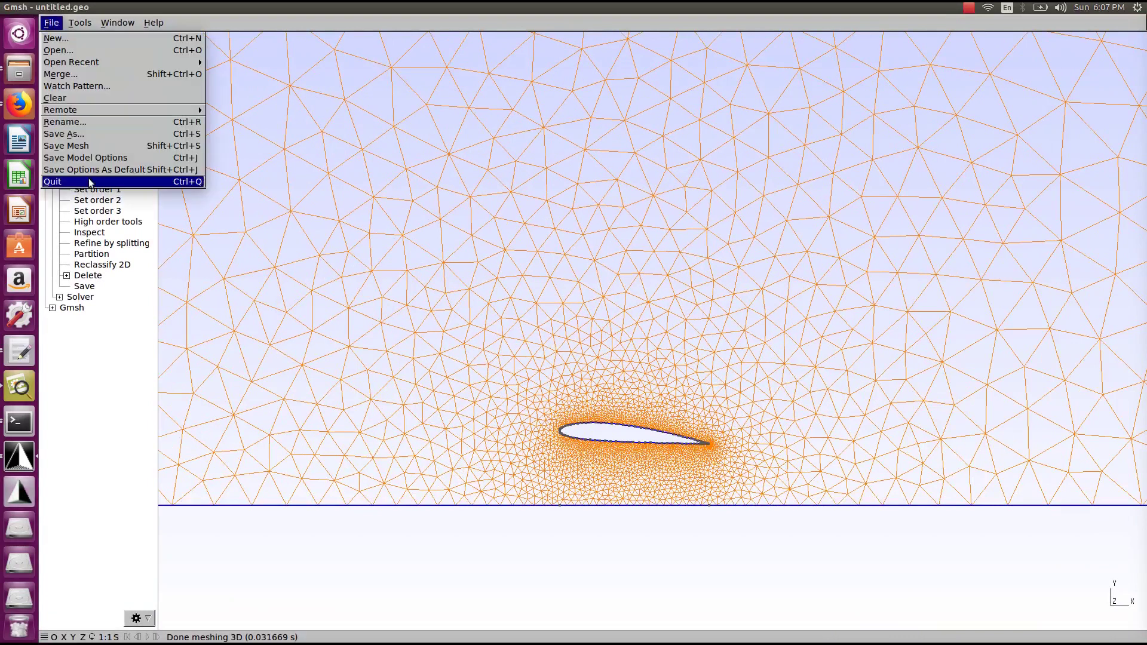
pyautogui.click(90, 181)
# - Open main.geo from OpenFOAM/madeinspace-4.1/run/nonGroundEffect/mesh in Gmsh
pyautogui.click(52, 22)
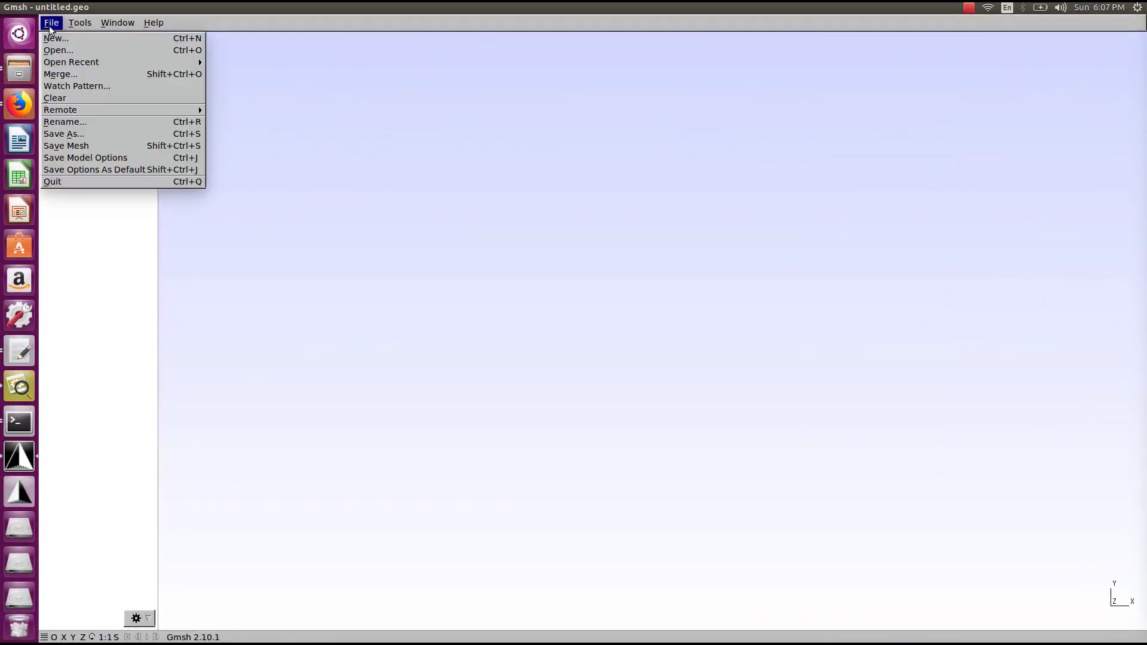
pyautogui.click(60, 51)
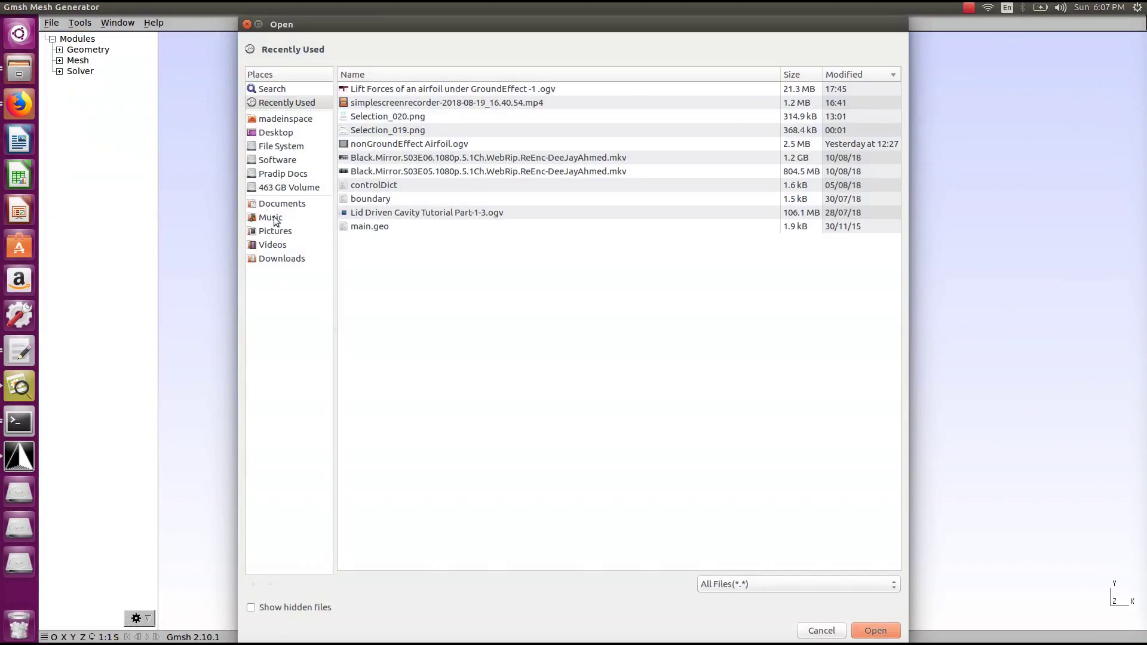
pyautogui.click(287, 119)
pyautogui.doubleClick(371, 198)
pyautogui.doubleClick(397, 89)
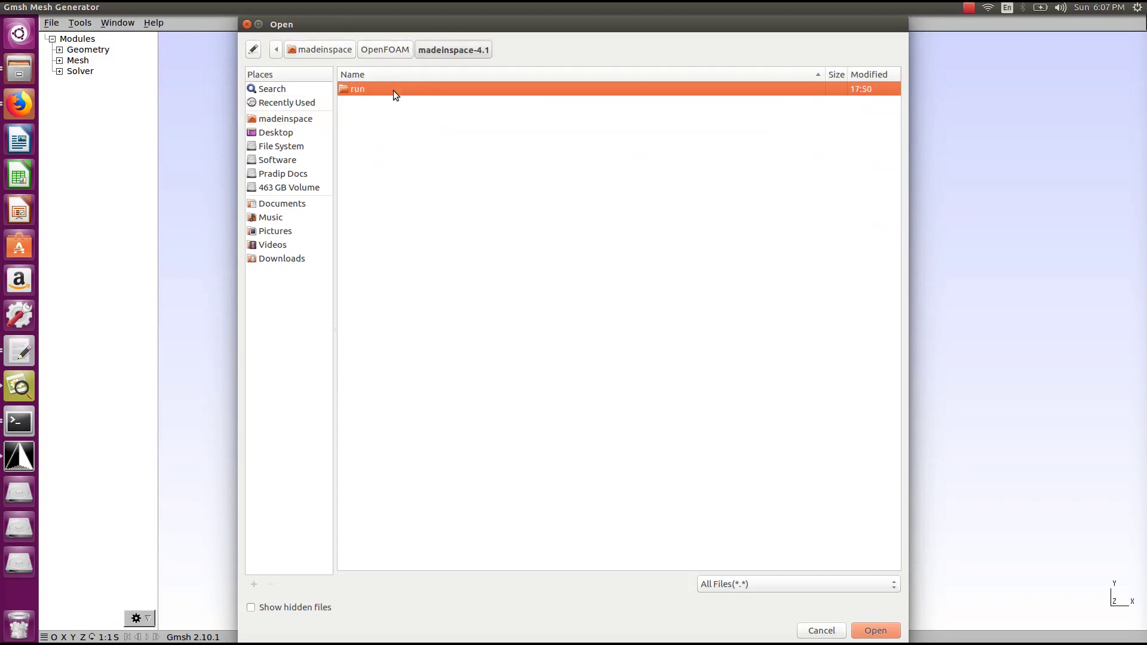
pyautogui.doubleClick(393, 91)
pyautogui.doubleClick(393, 102)
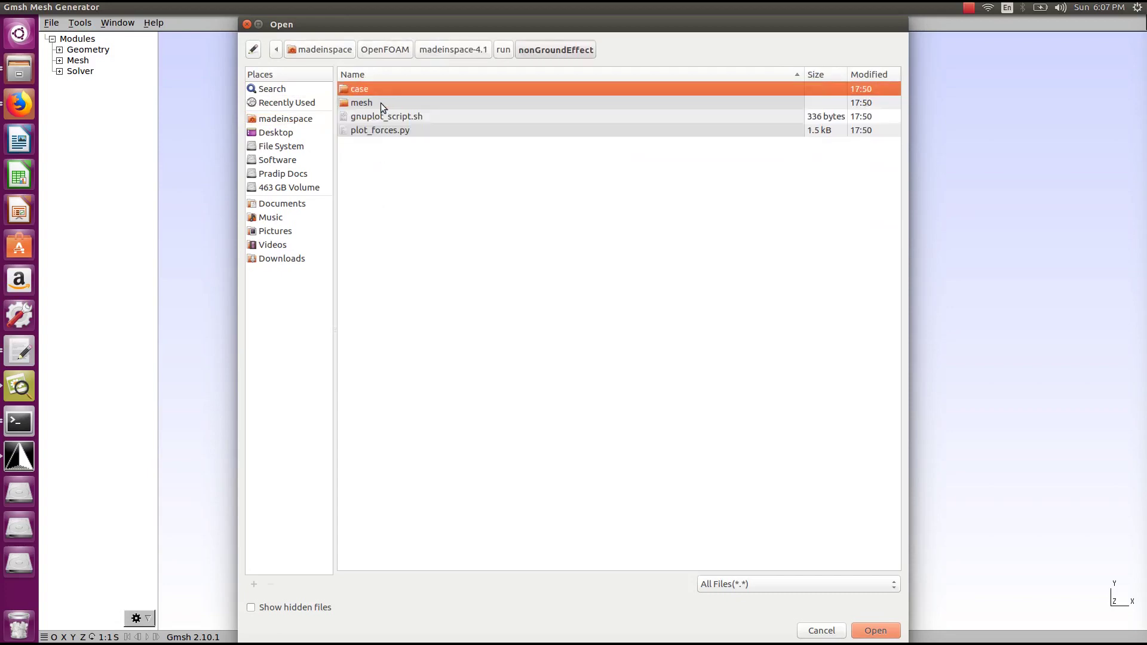
pyautogui.doubleClick(381, 103)
pyautogui.doubleClick(381, 103)
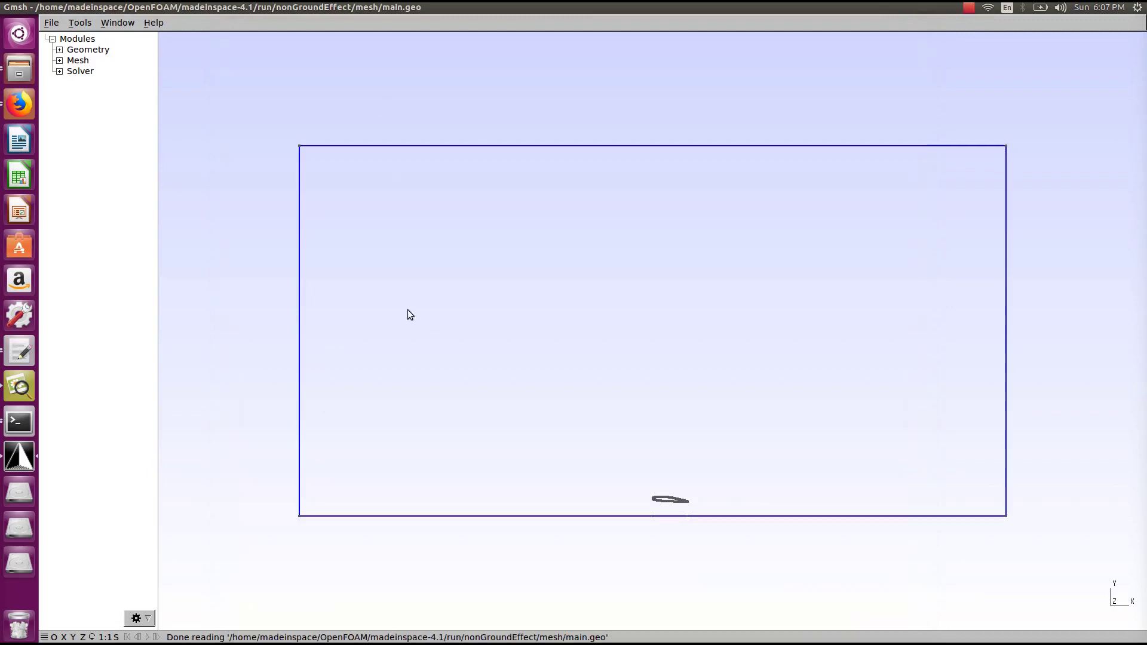
# - Generate the 3D mesh of the nonGroundEffect geometry and examine it around the airfoil and ground
pyautogui.click(60, 60)
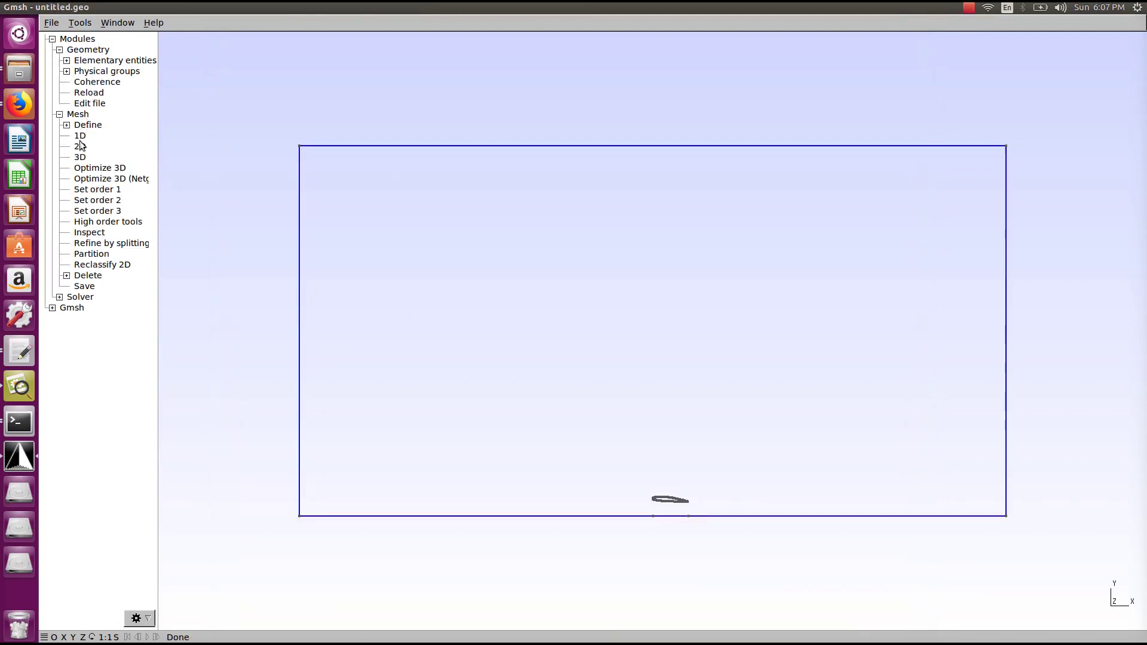
pyautogui.click(81, 158)
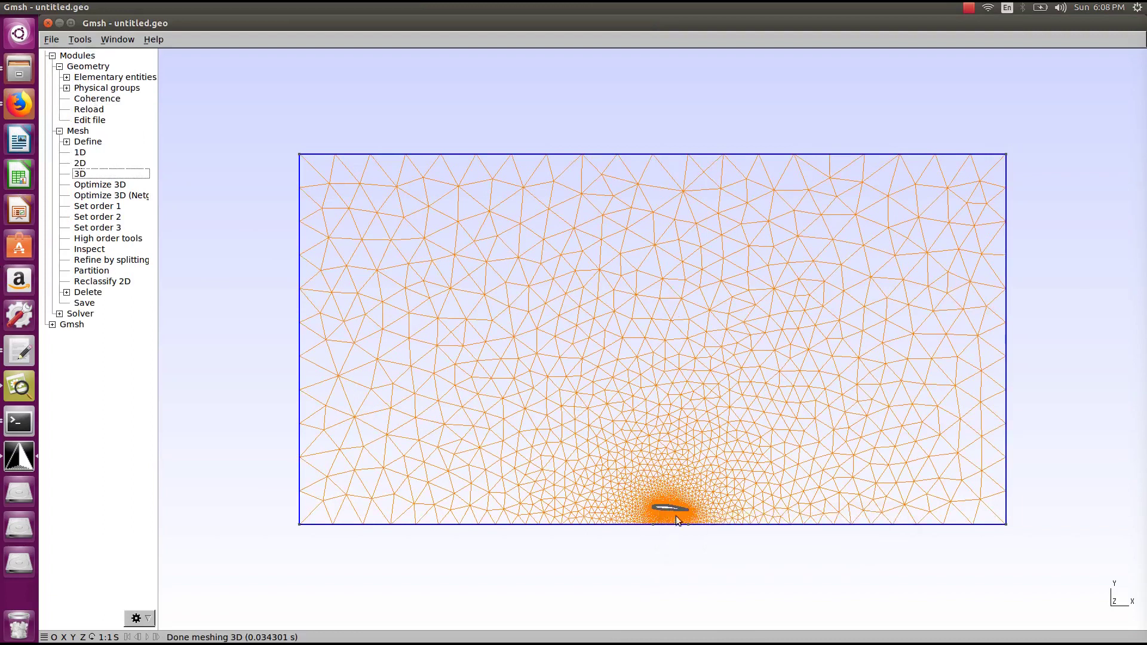
pyautogui.scroll(-5, 713, 476)
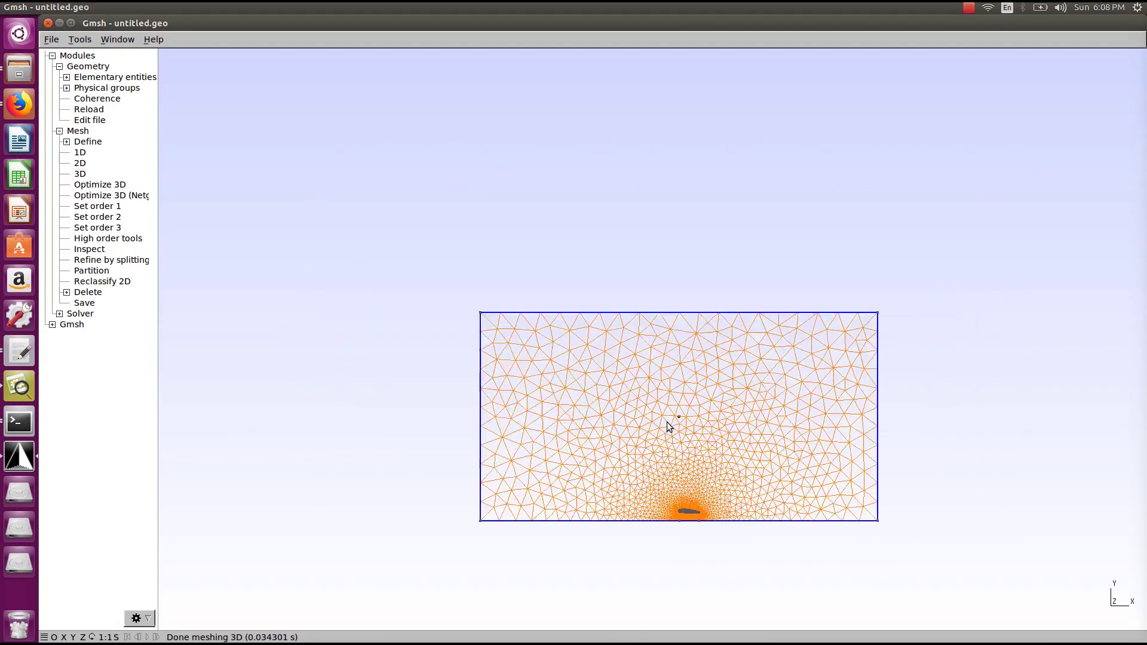
pyautogui.scroll(5, 686, 486)
pyautogui.moveTo(760, 491); pyautogui.dragTo(633, 279)
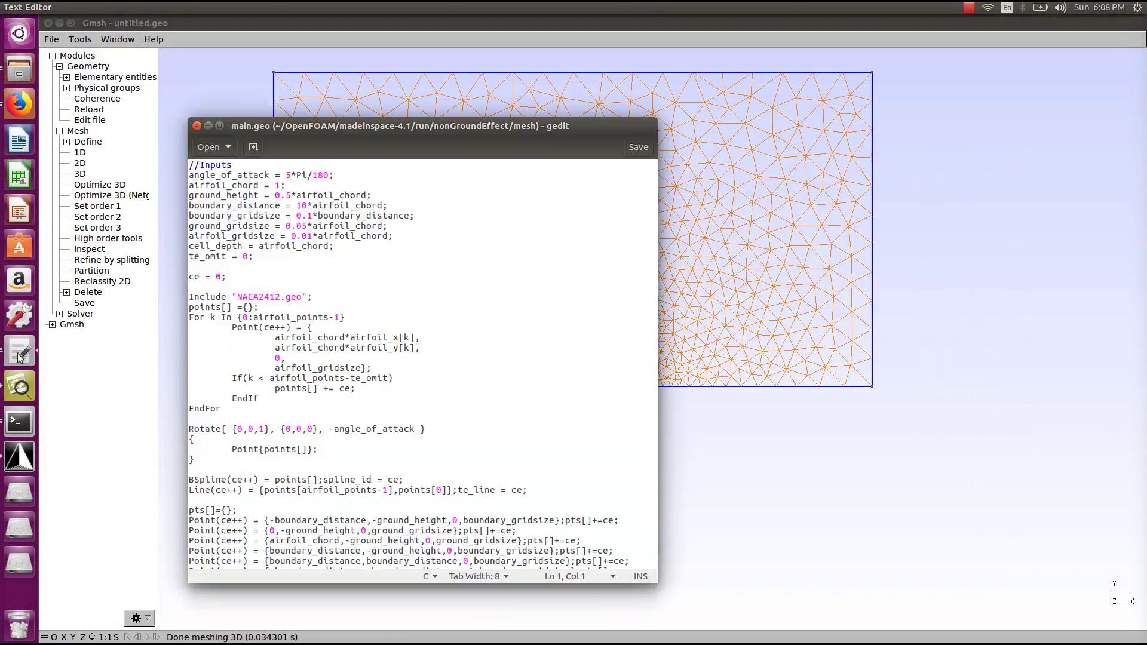
# - Set ground_height to 10*airfoil_chord in the nonGroundEffect main.geo and save the file
pyautogui.click(20, 353)
pyautogui.scroll(-2, 389, 348)
pyautogui.scroll(2, 389, 348)
pyautogui.moveTo(304, 127); pyautogui.dragTo(265, 163)
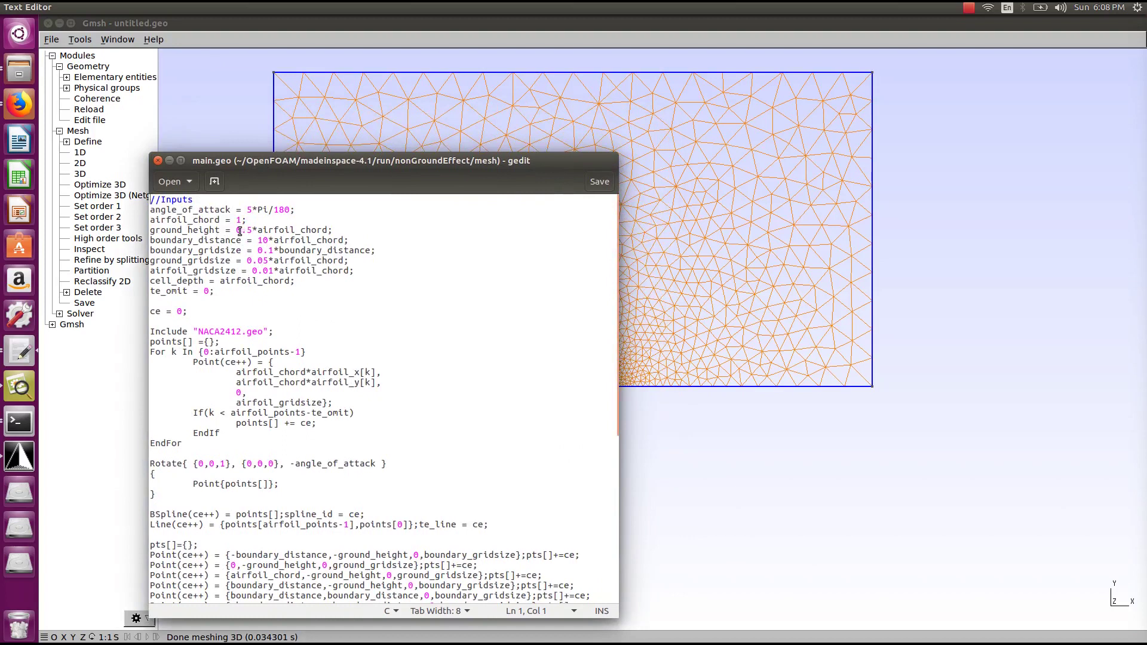
pyautogui.moveTo(238, 230); pyautogui.dragTo(252, 230)
pyautogui.write('10')
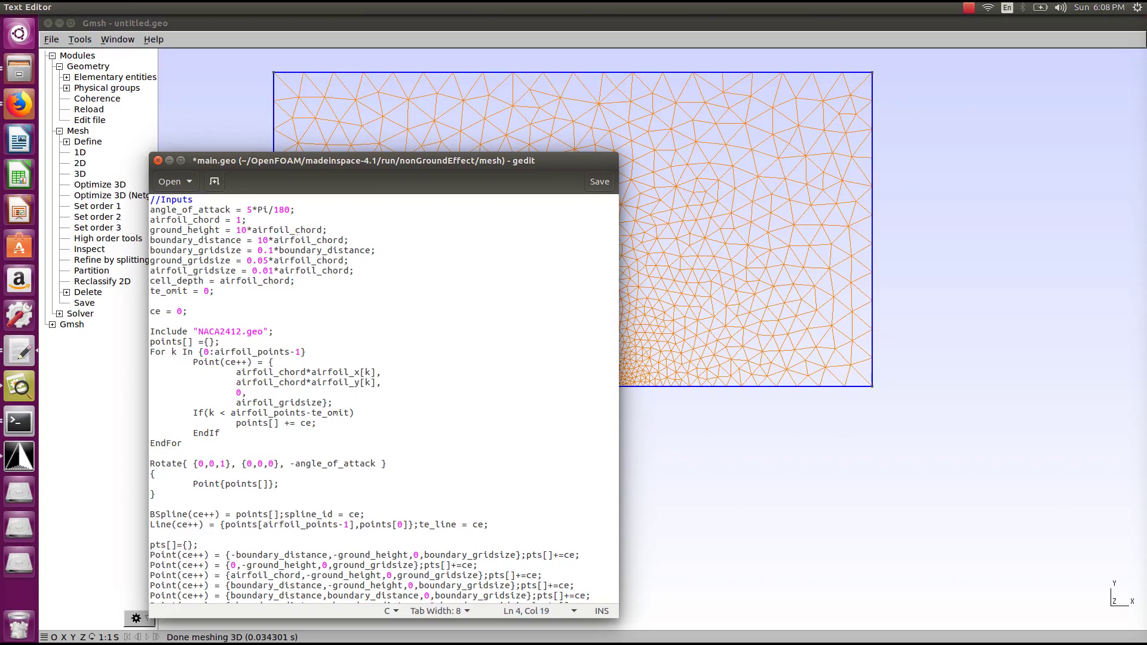
pyautogui.click(593, 184)
# - Reload the edited geometry in Gmsh, regenerate the 3D mesh and inspect the cells between the airfoil and ground
pyautogui.click(211, 95)
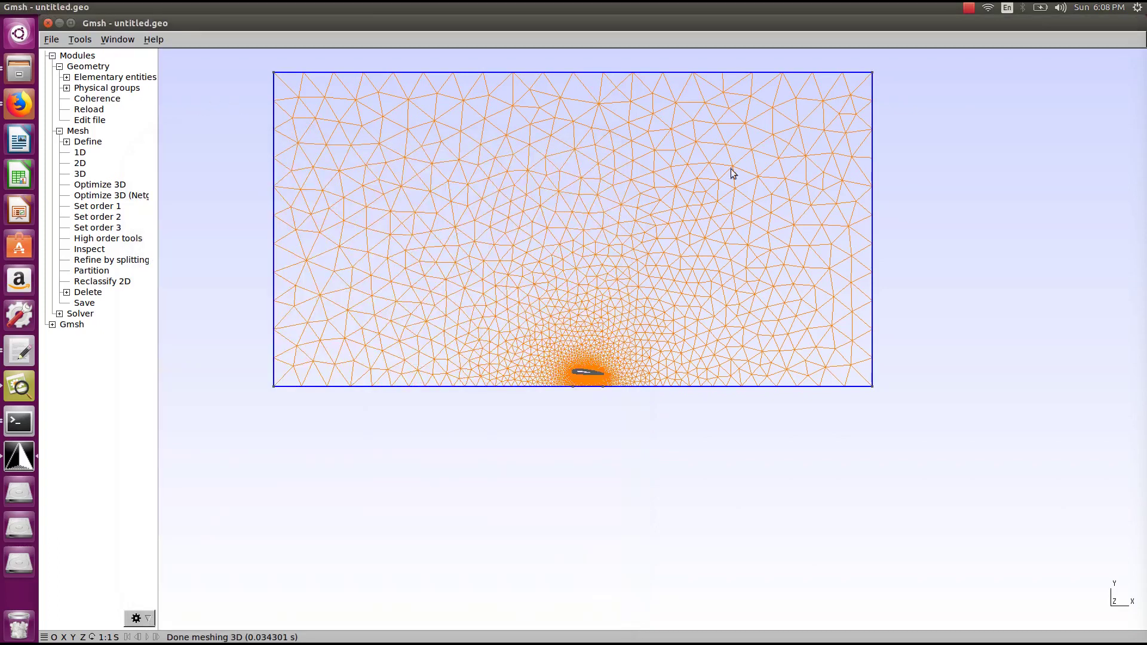
pyautogui.click(90, 110)
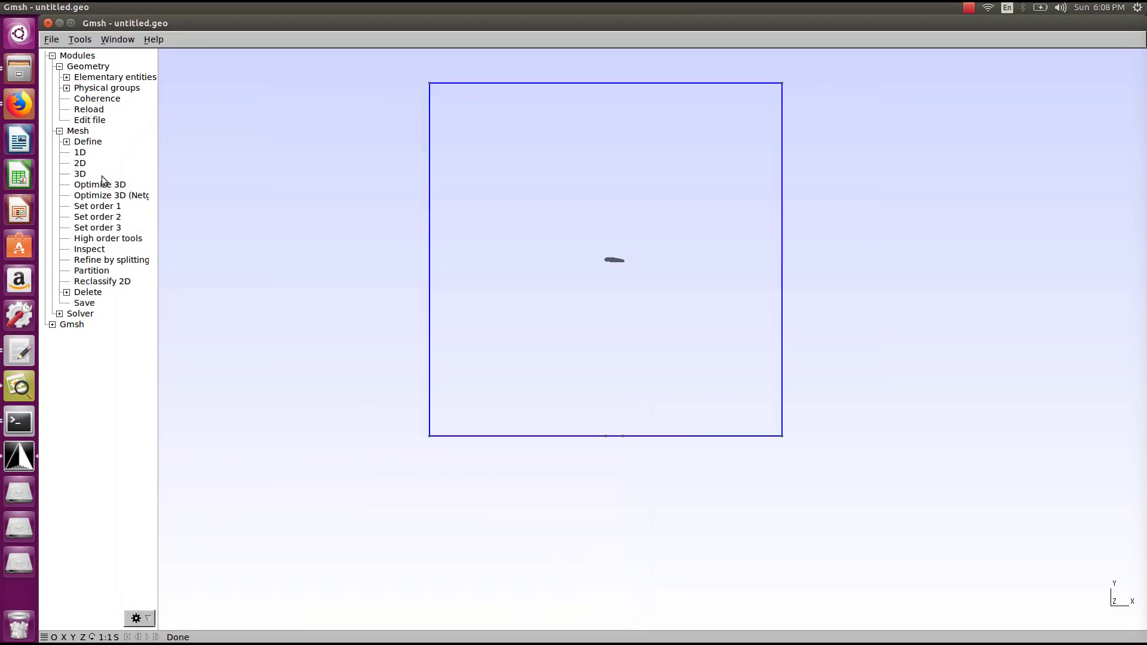
pyautogui.click(83, 175)
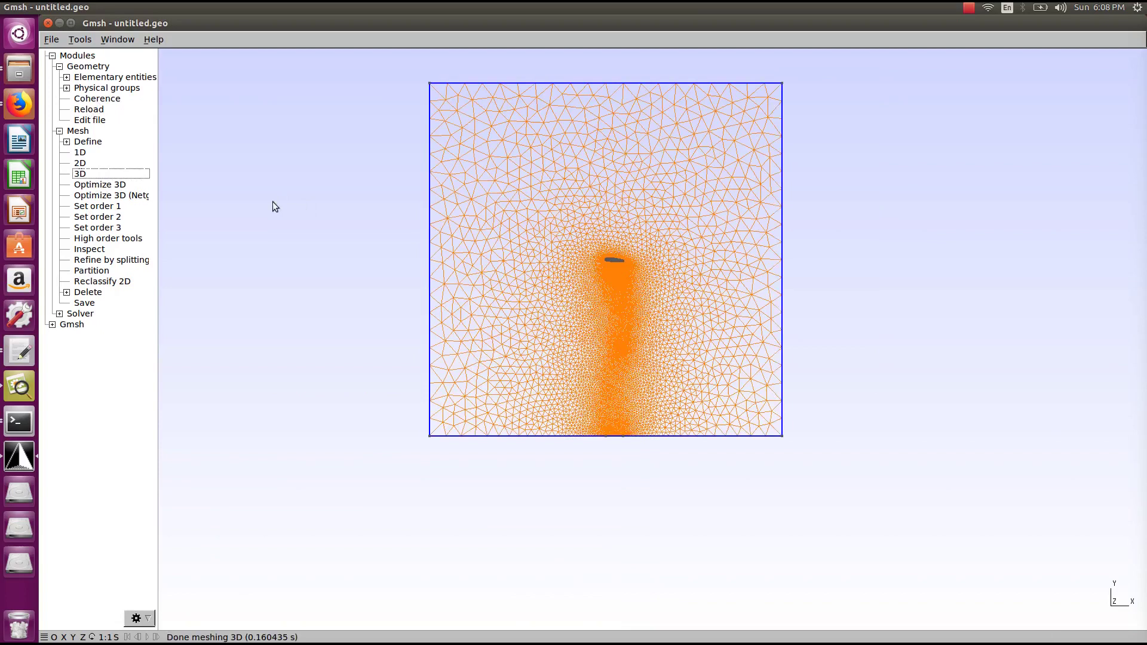
pyautogui.scroll(-1, 700, 280)
pyautogui.scroll(6, 671, 265)
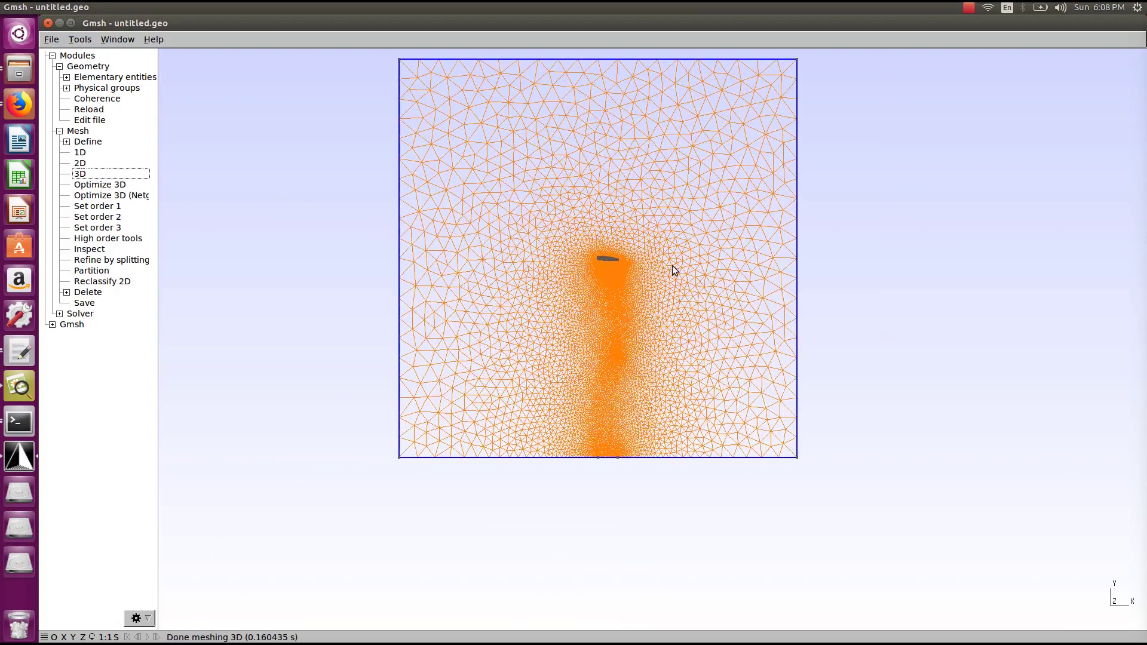
pyautogui.scroll(-5, 653, 321)
pyautogui.moveTo(661, 242); pyautogui.dragTo(607, 506)
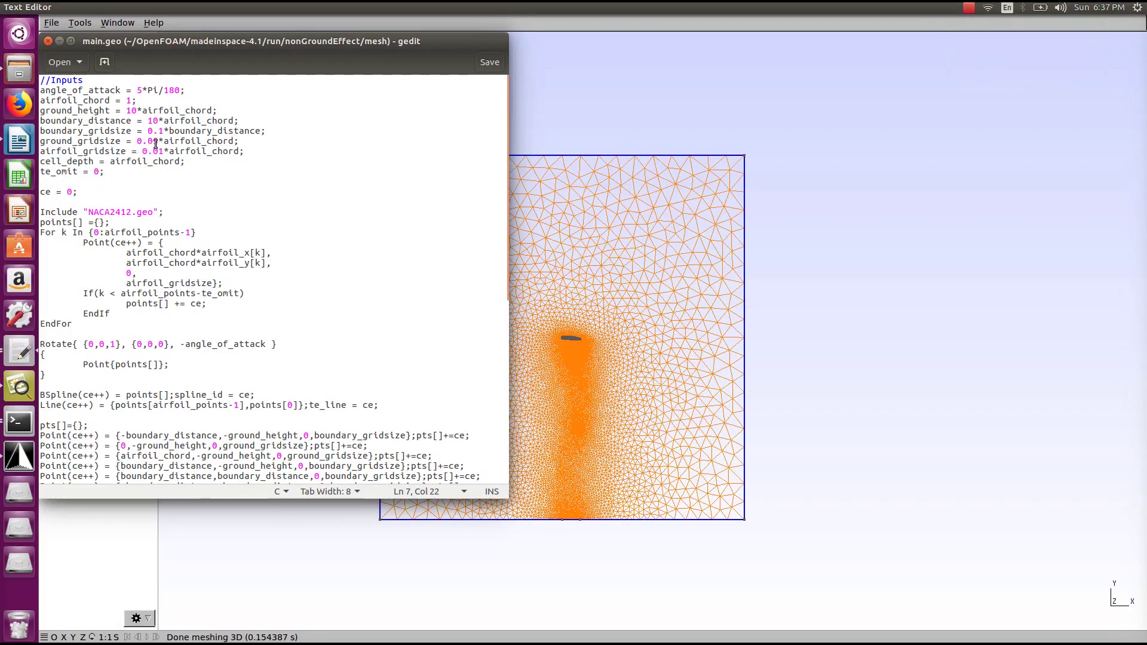
# - Set ground_gridsize to 0.5*airfoil_chord in main.geo and save the file
pyautogui.press('BackSpace')
pyautogui.press('Delete')
pyautogui.write('5')
pyautogui.press('Left')
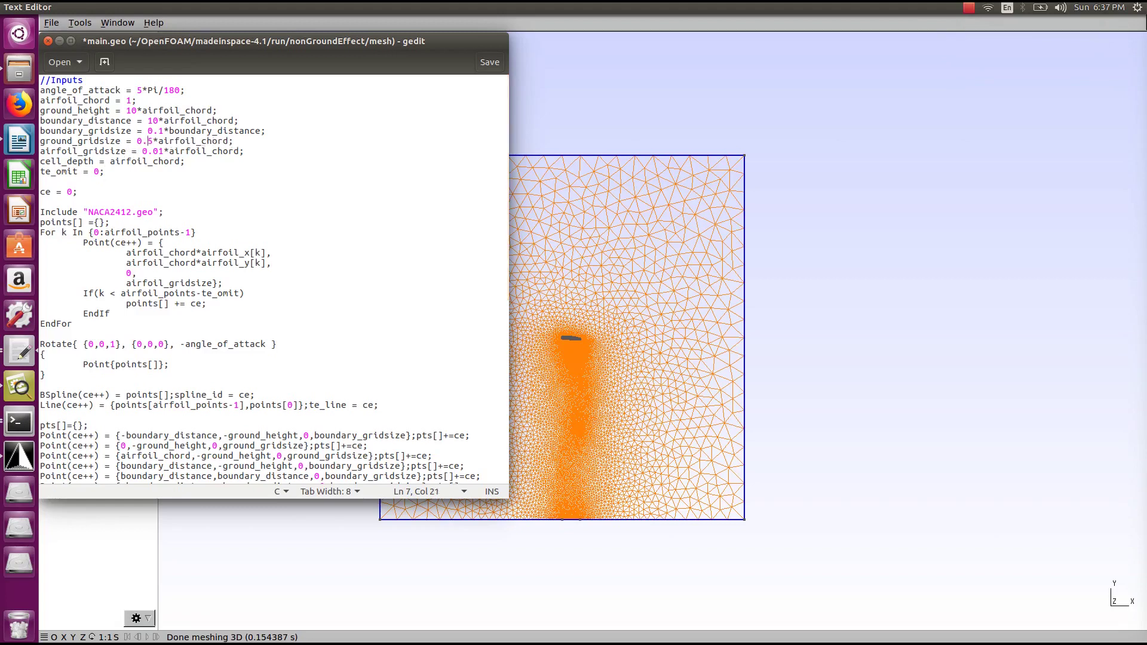
pyautogui.click(490, 62)
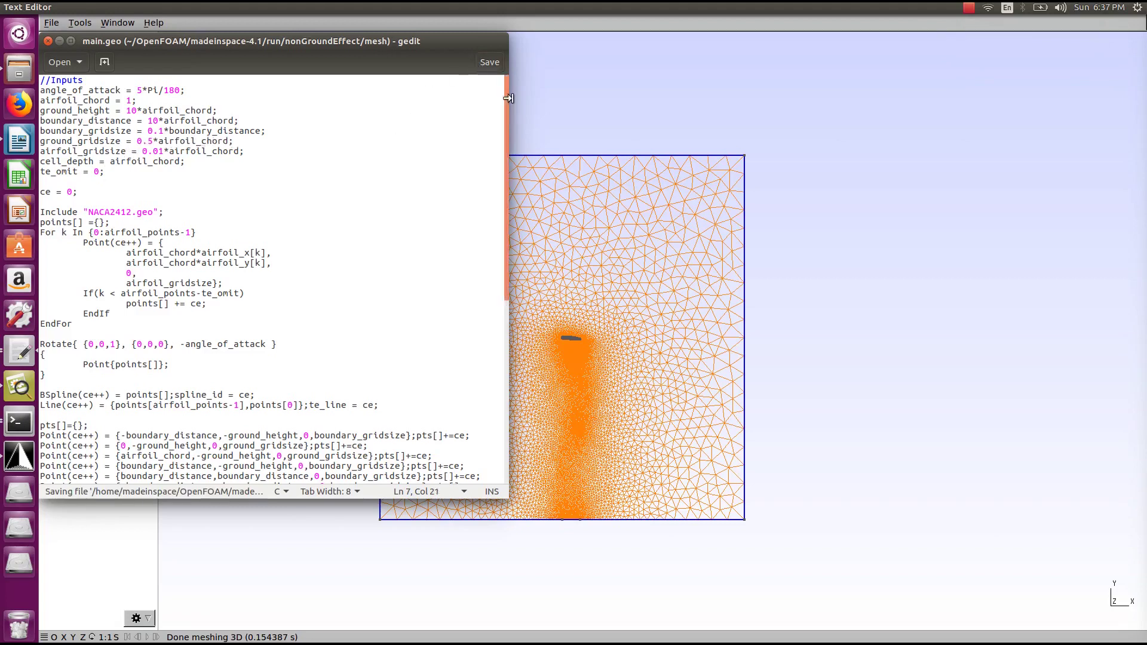
# - Reload the geometry in Gmsh and rebuild the 3D mesh with the new ground grid size
pyautogui.click(609, 109)
pyautogui.click(91, 94)
pyautogui.click(83, 159)
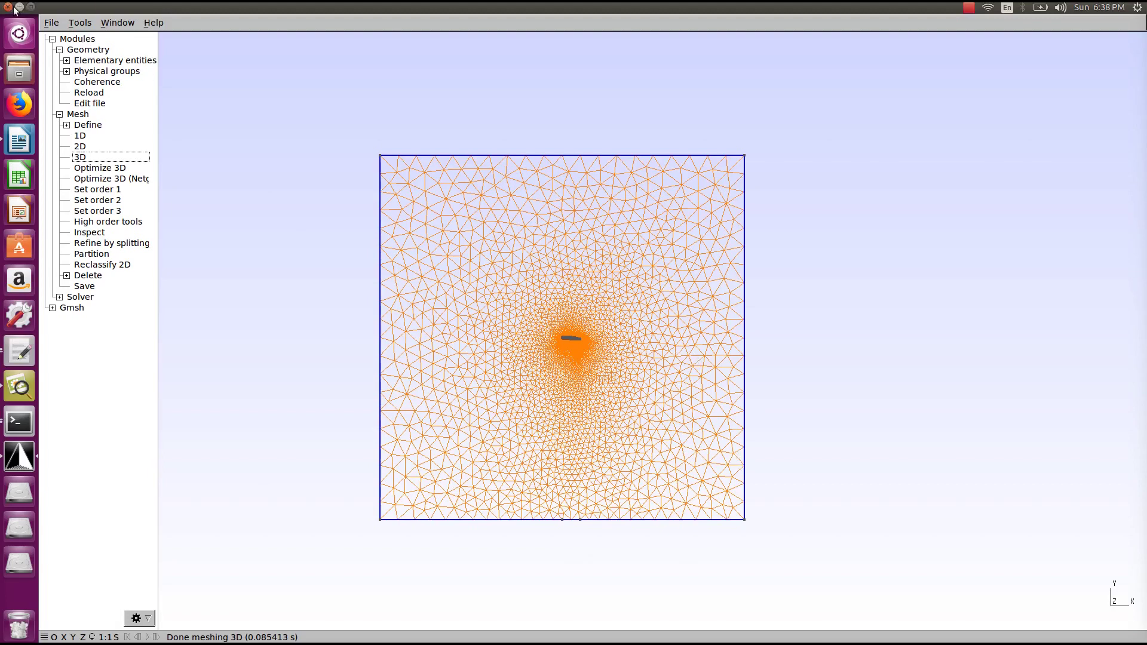
# - Minimize Gmsh and the main.geo editor, and open the nonGroundEffect case's constant folder in the file manager
pyautogui.click(18, 8)
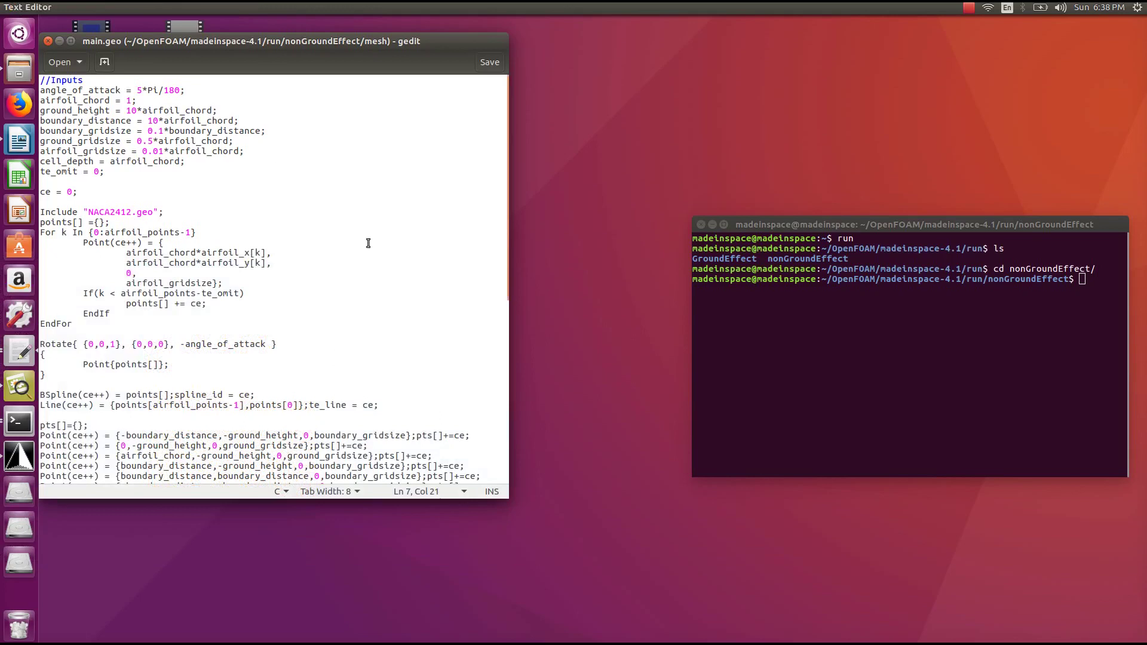
pyautogui.click(62, 42)
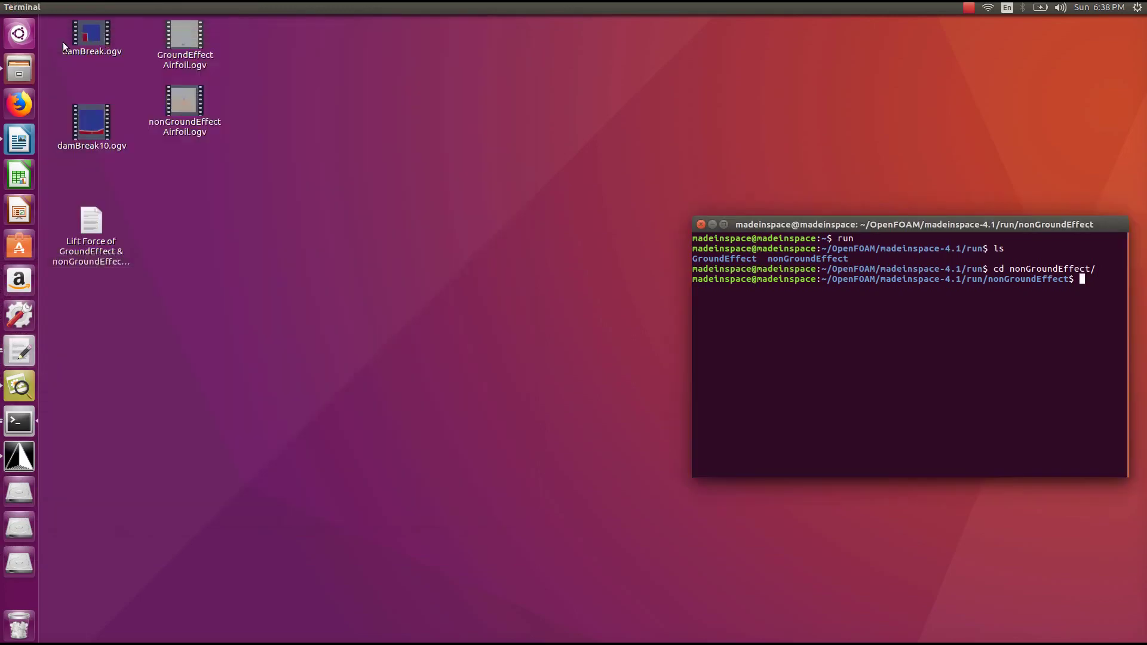
pyautogui.click(20, 74)
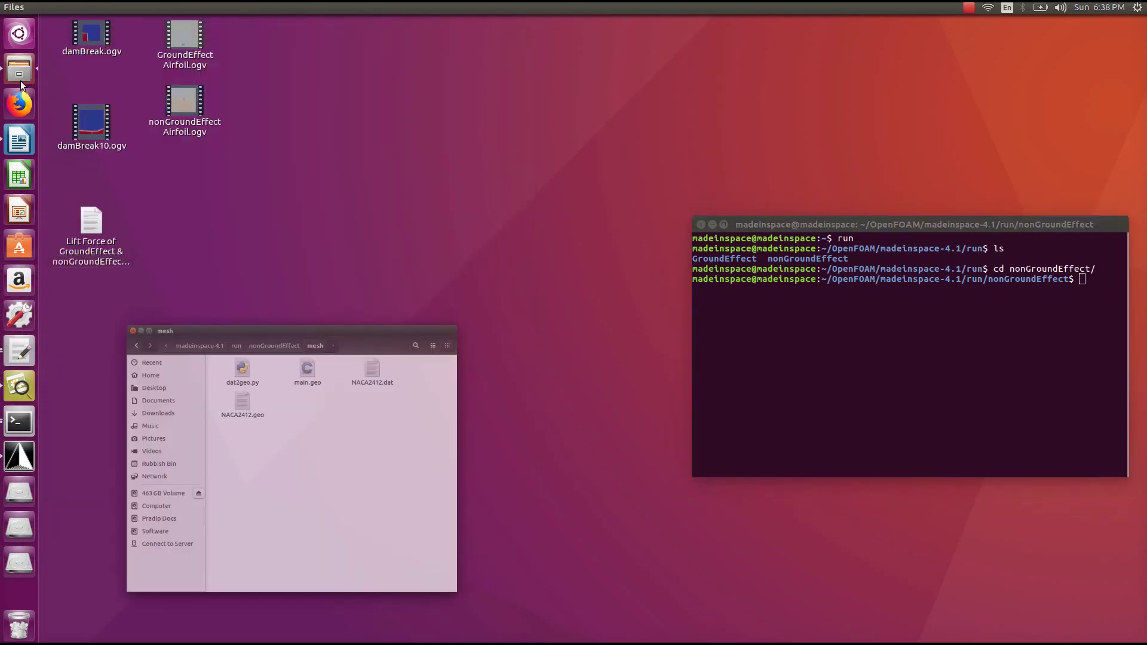
pyautogui.moveTo(454, 285); pyautogui.dragTo(638, 226)
pyautogui.click(454, 240)
pyautogui.doubleClick(409, 275)
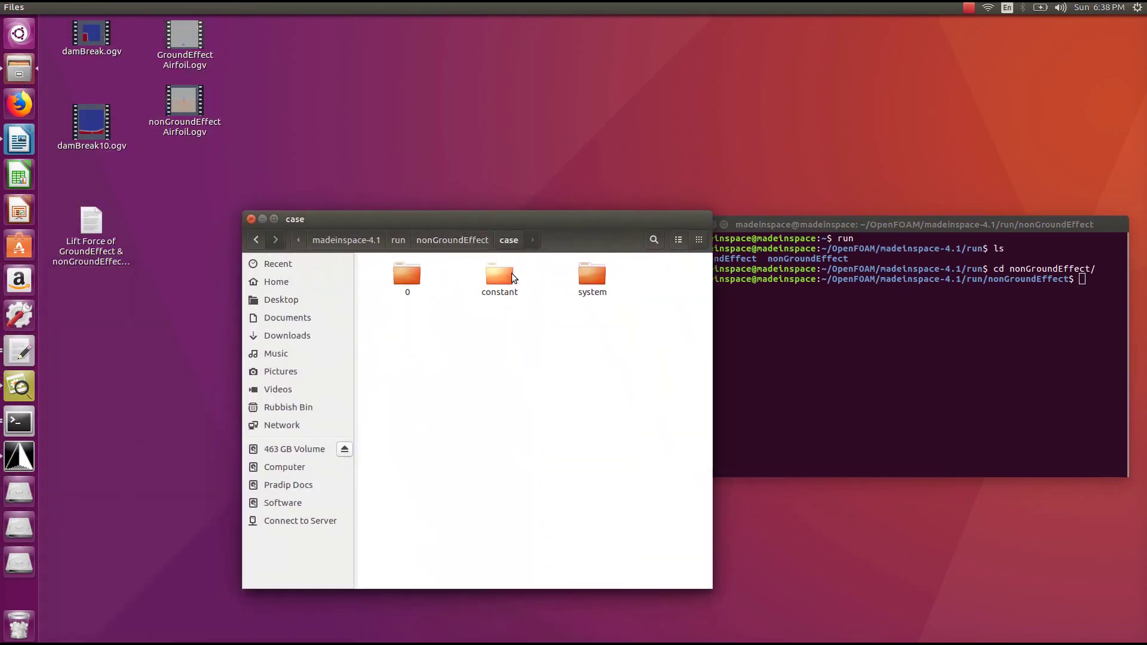
pyautogui.doubleClick(499, 272)
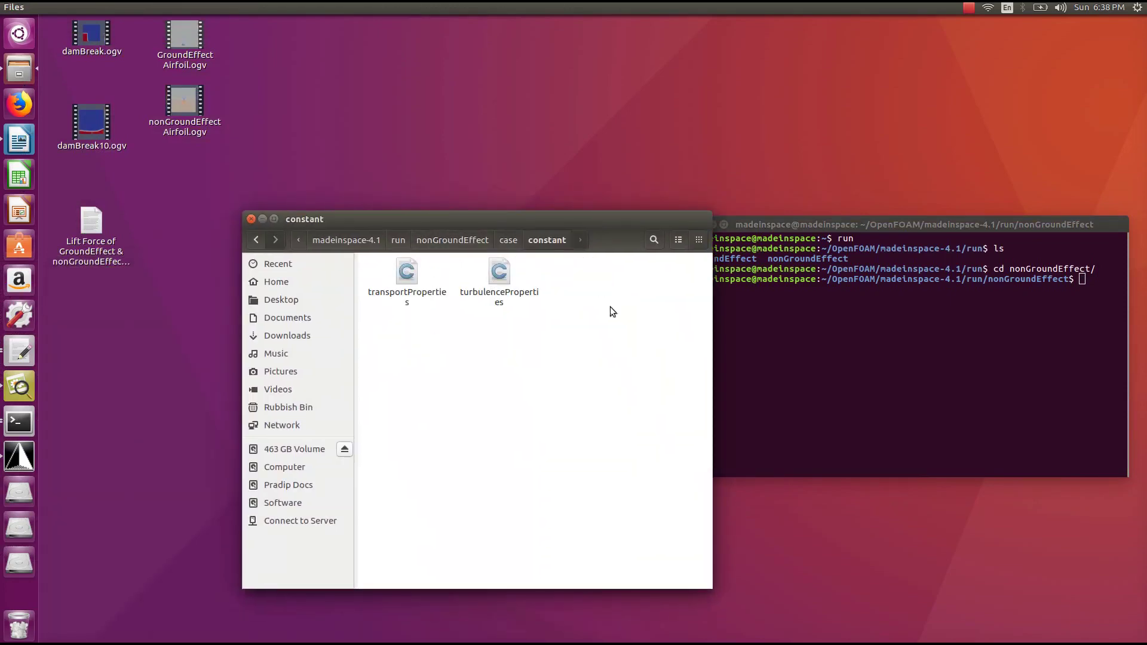
# - Arrange the constant folder window and the nonGroundEffect terminal next to each other
pyautogui.click(888, 341)
pyautogui.moveTo(587, 224); pyautogui.dragTo(371, 222)
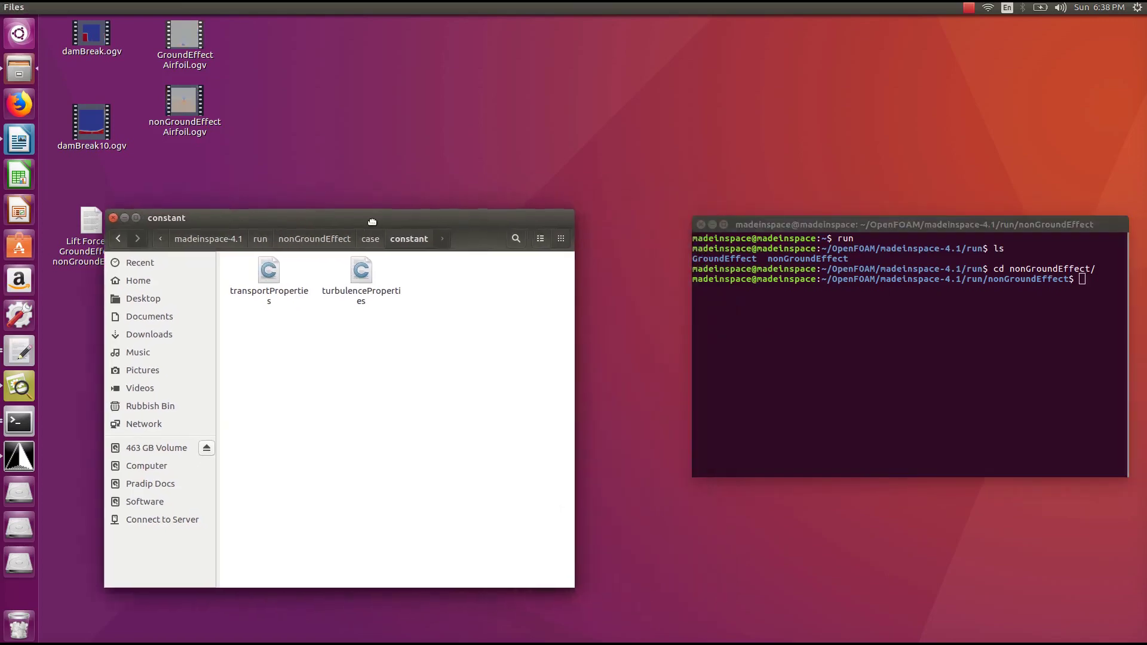
pyautogui.moveTo(1027, 230); pyautogui.dragTo(865, 214)
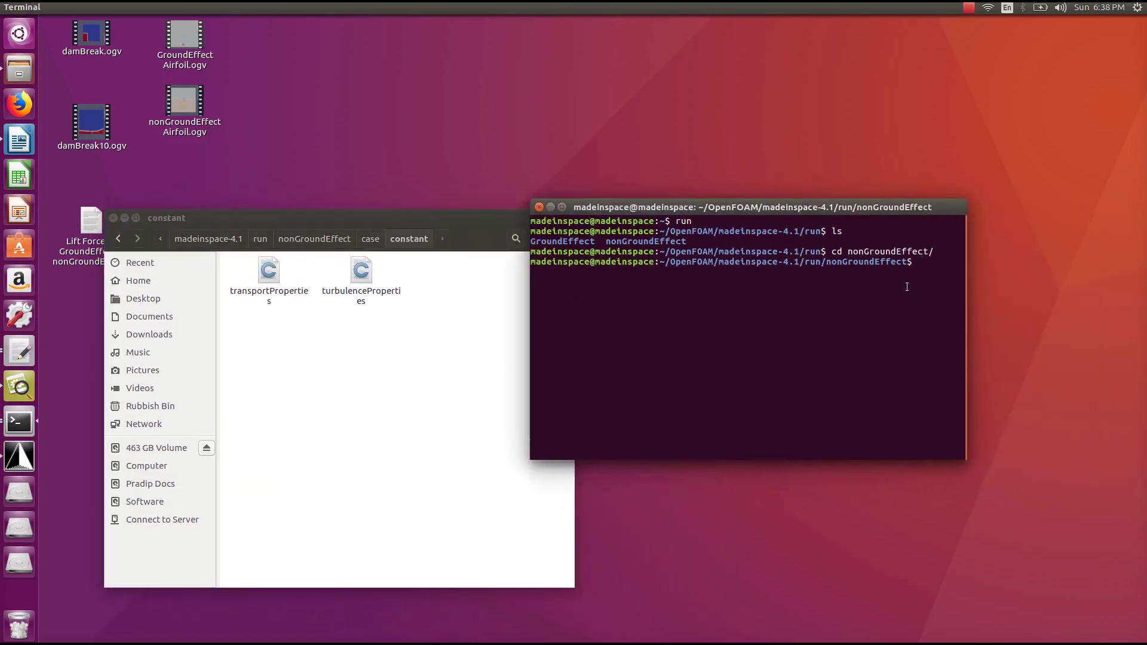
# - Close the main.geo editor, then show the lift force notes with the nonGroundEffect terminal moved clear of them
pyautogui.click(11, 356)
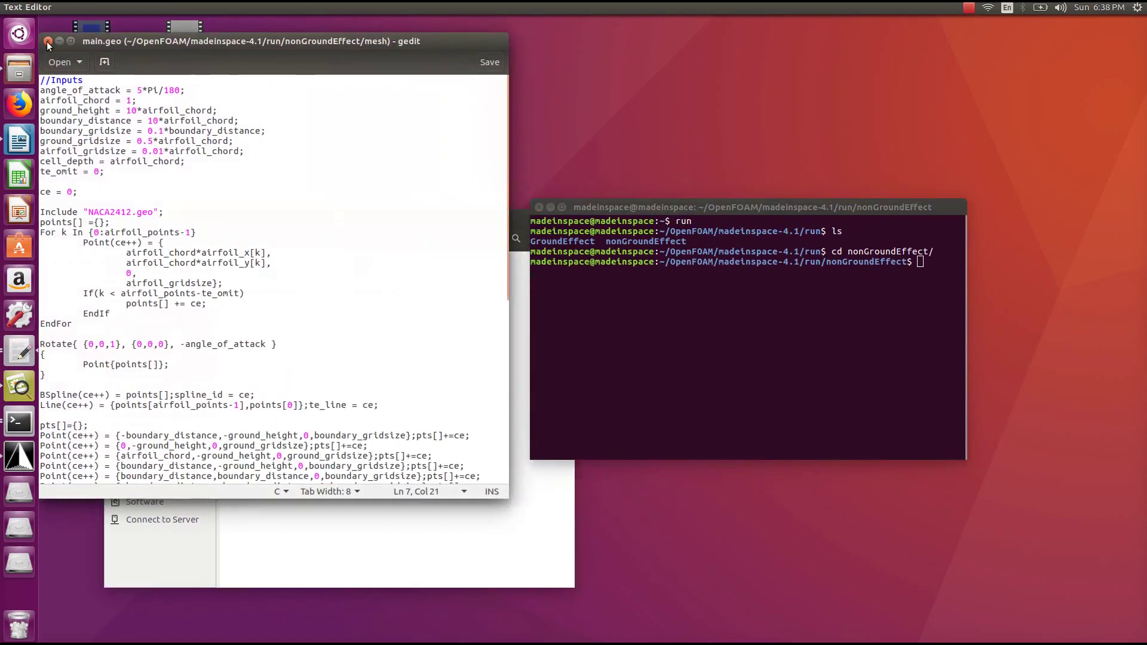
pyautogui.click(48, 42)
pyautogui.click(20, 354)
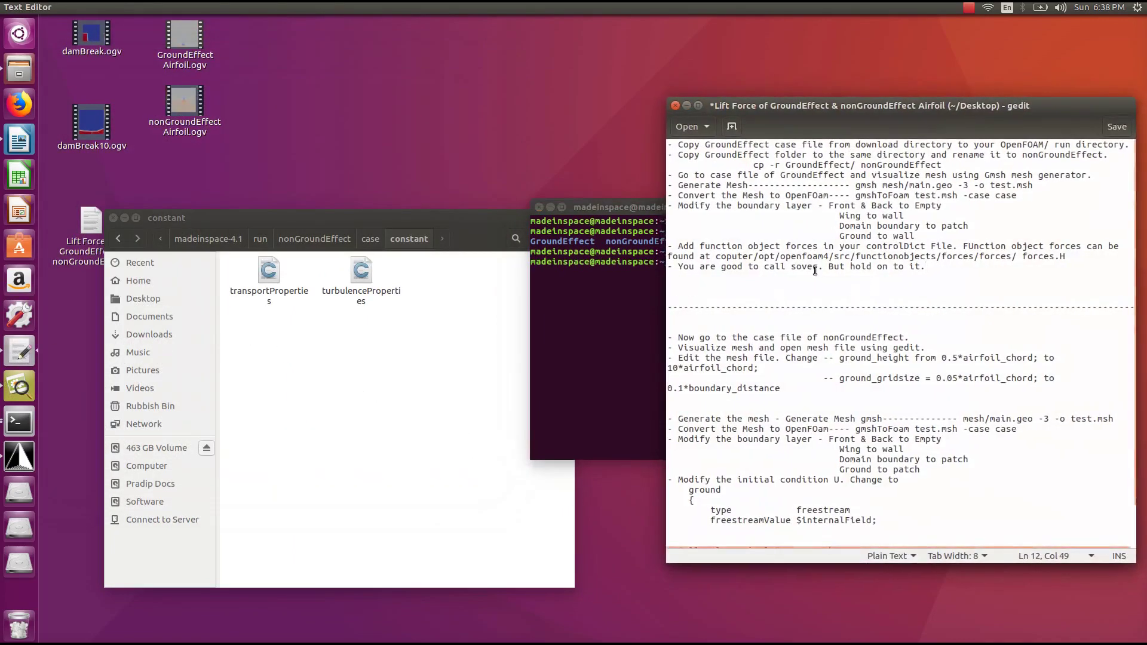
pyautogui.moveTo(569, 212); pyautogui.dragTo(229, 223)
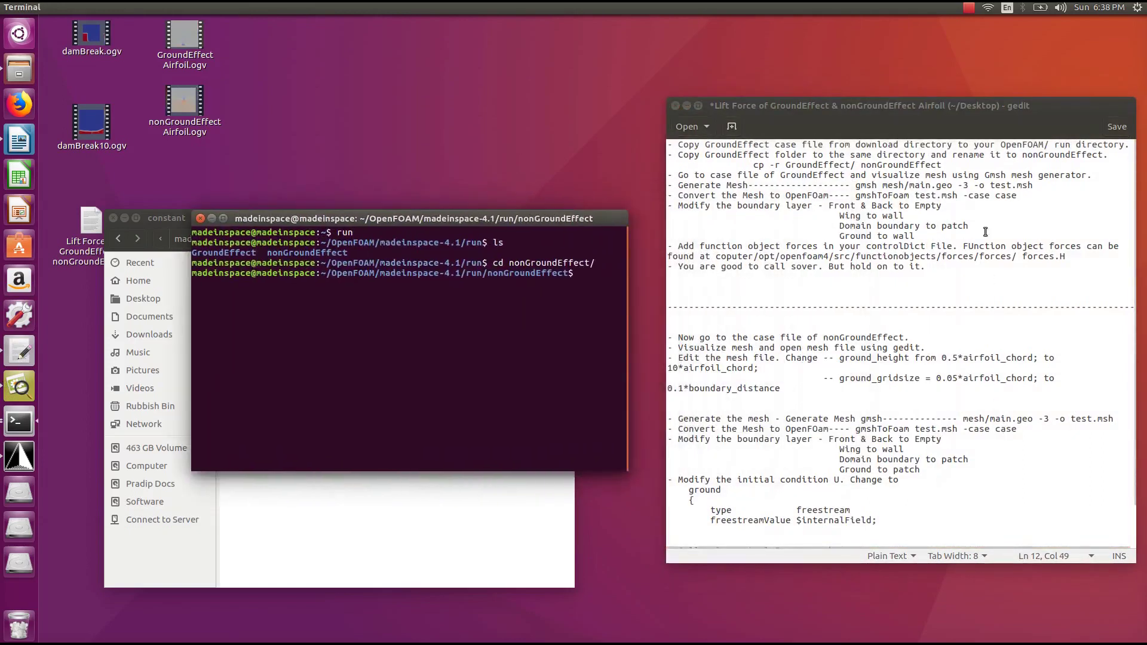
# - Copy the mesh generation command from the notes and run gmsh mesh/main.geo -3 -o test.msh in the nonGroundEffect terminal
pyautogui.moveTo(858, 187); pyautogui.dragTo(1031, 185)
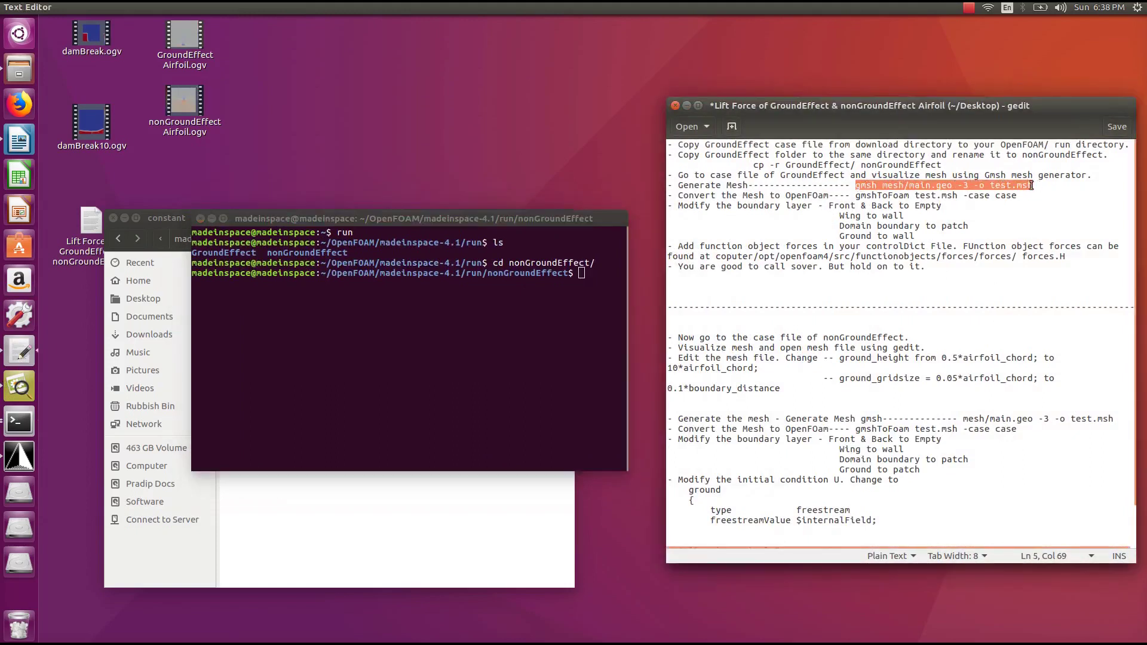
pyautogui.rightClick(1031, 185)
pyautogui.click(968, 239)
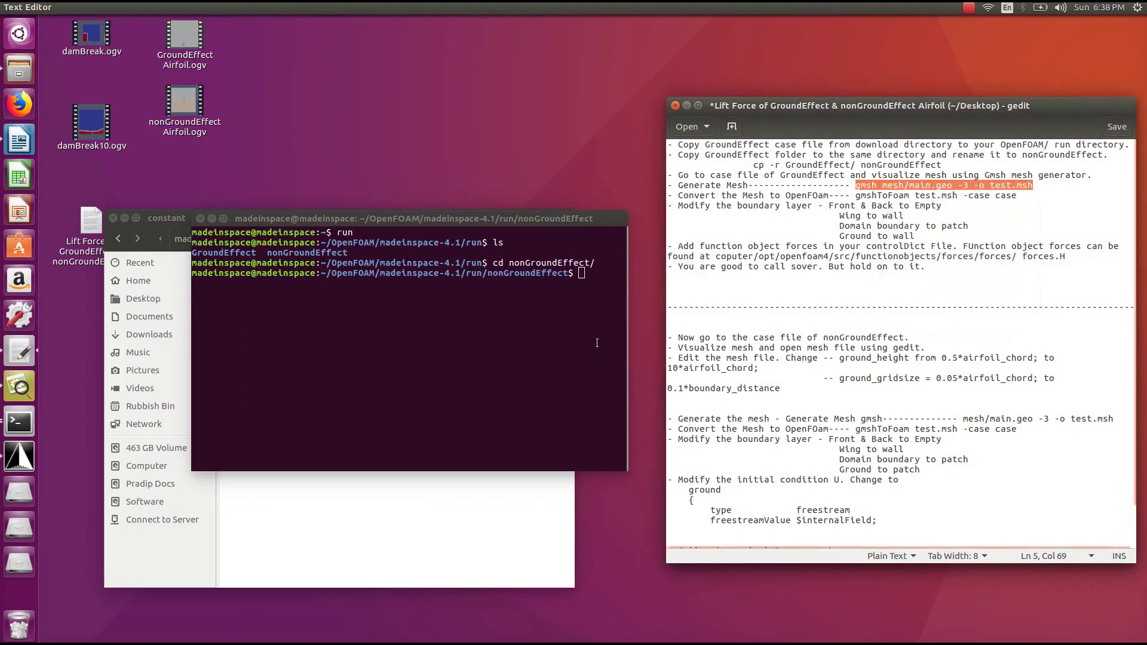
pyautogui.click(597, 343)
pyautogui.hotkey('ctrl', 'shift', 'v')
pyautogui.press('Return')
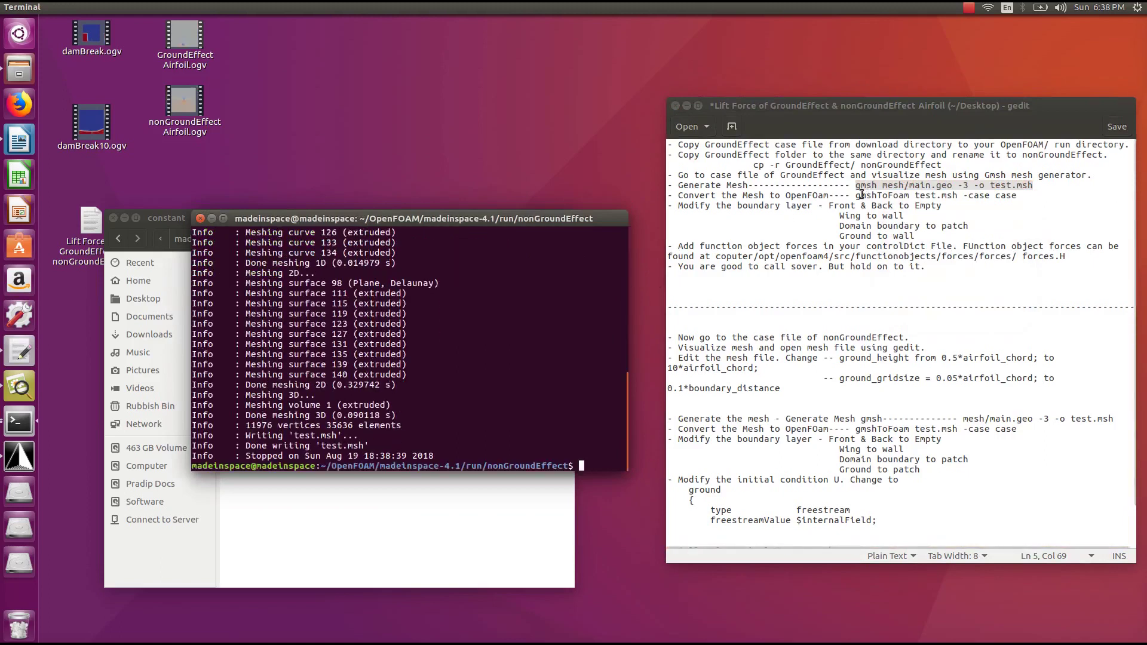
# - Copy the mesh conversion command from the notes and run gmshToFoam test.msh -case case in the nonGroundEffect terminal
pyautogui.moveTo(856, 195); pyautogui.dragTo(1016, 196)
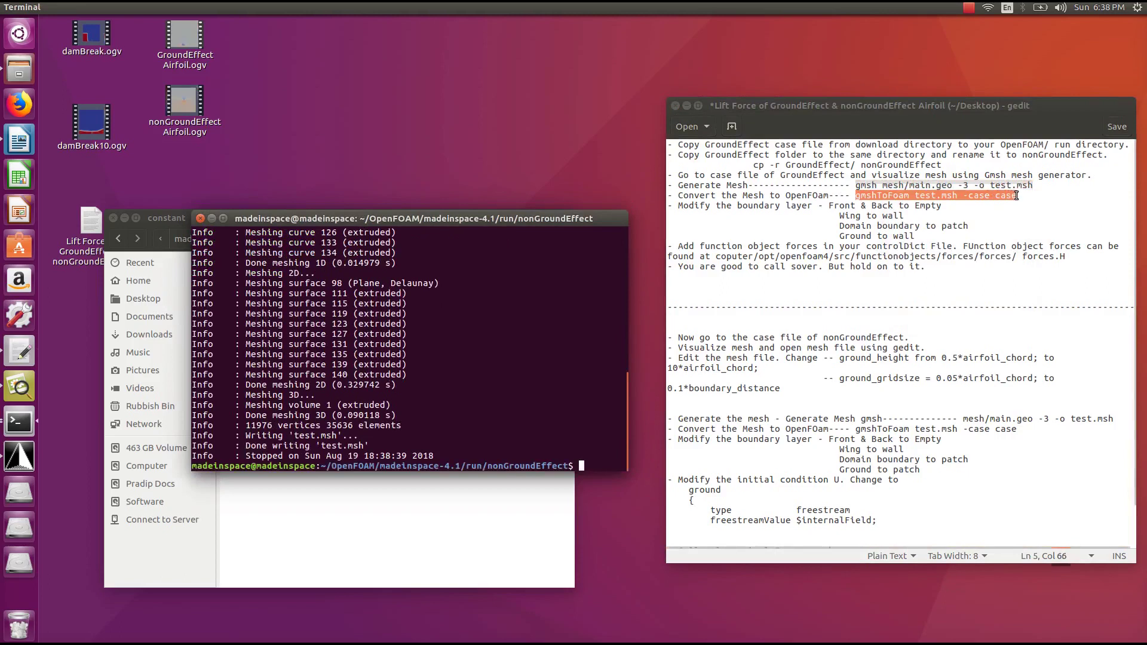
pyautogui.rightClick(1016, 195)
pyautogui.click(1026, 246)
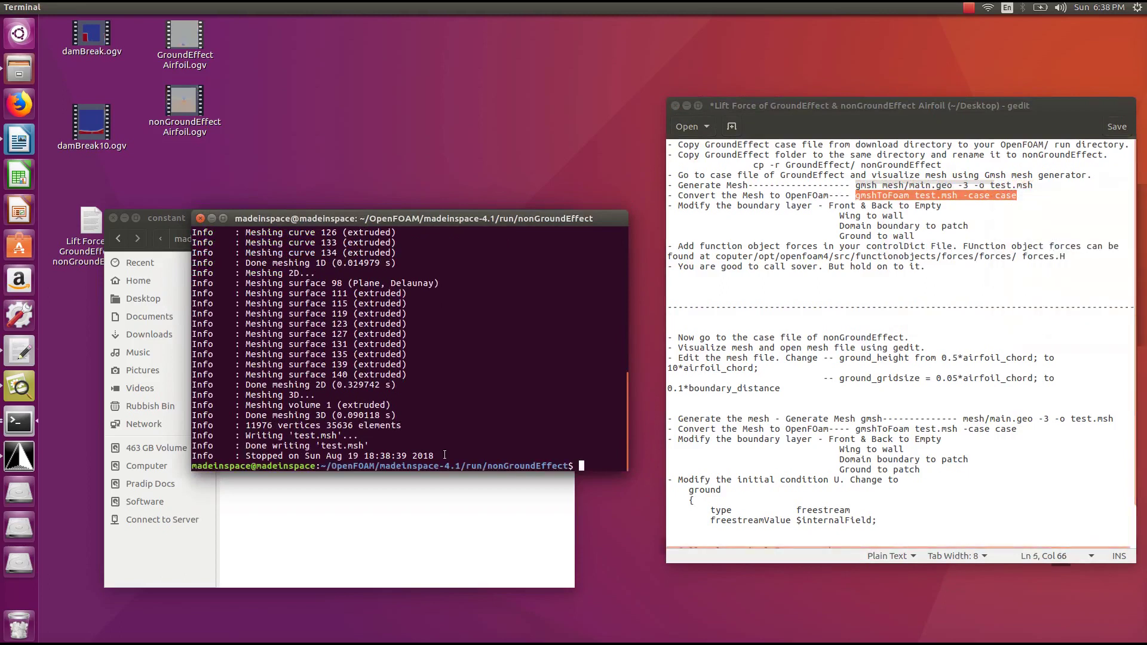
pyautogui.click(444, 455)
pyautogui.hotkey('ctrl', 'shift', 'v')
pyautogui.press('Return')
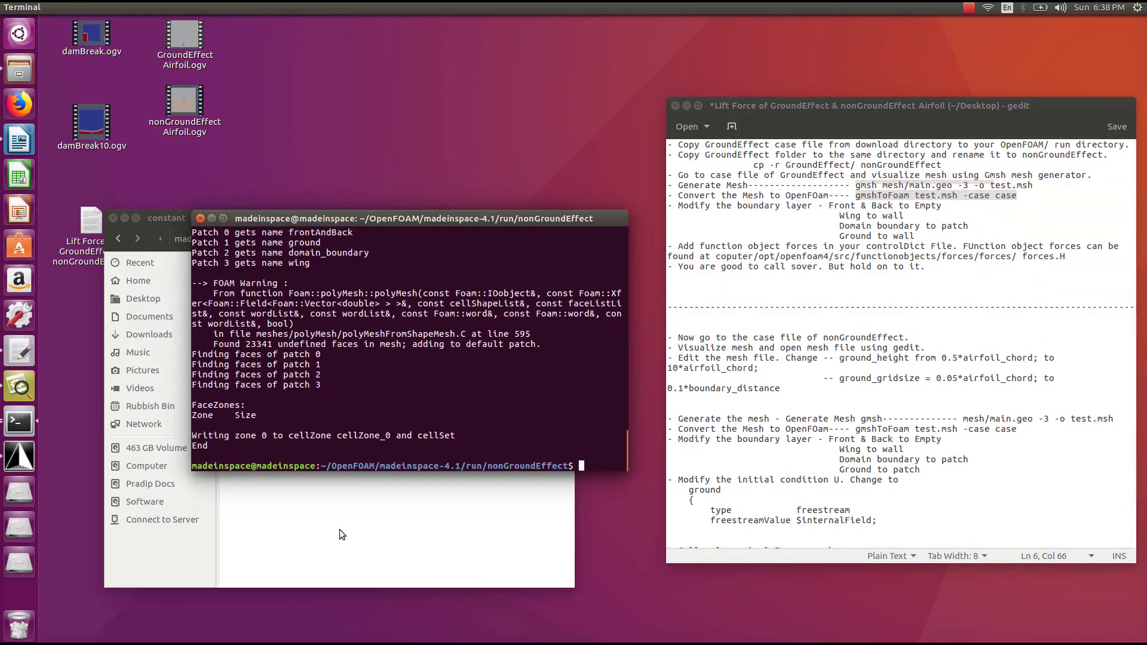
# - Open the boundary file from the nonGroundEffect case's constant/polyMesh folder and separate it into its own editor window
pyautogui.click(366, 533)
pyautogui.doubleClick(263, 276)
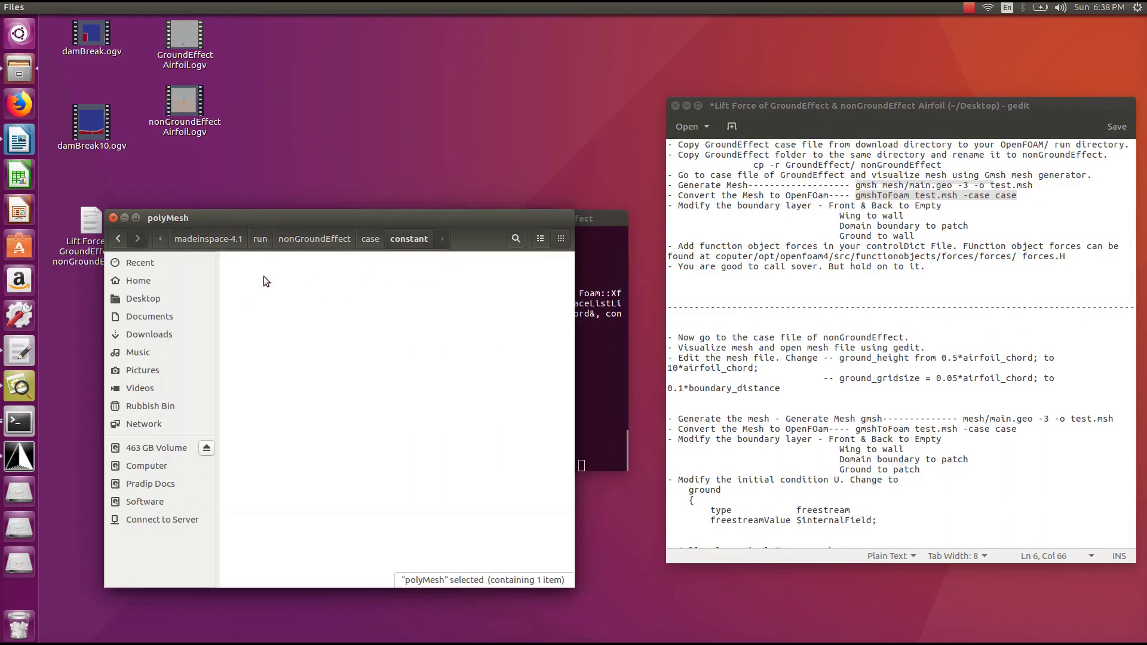
pyautogui.doubleClick(363, 272)
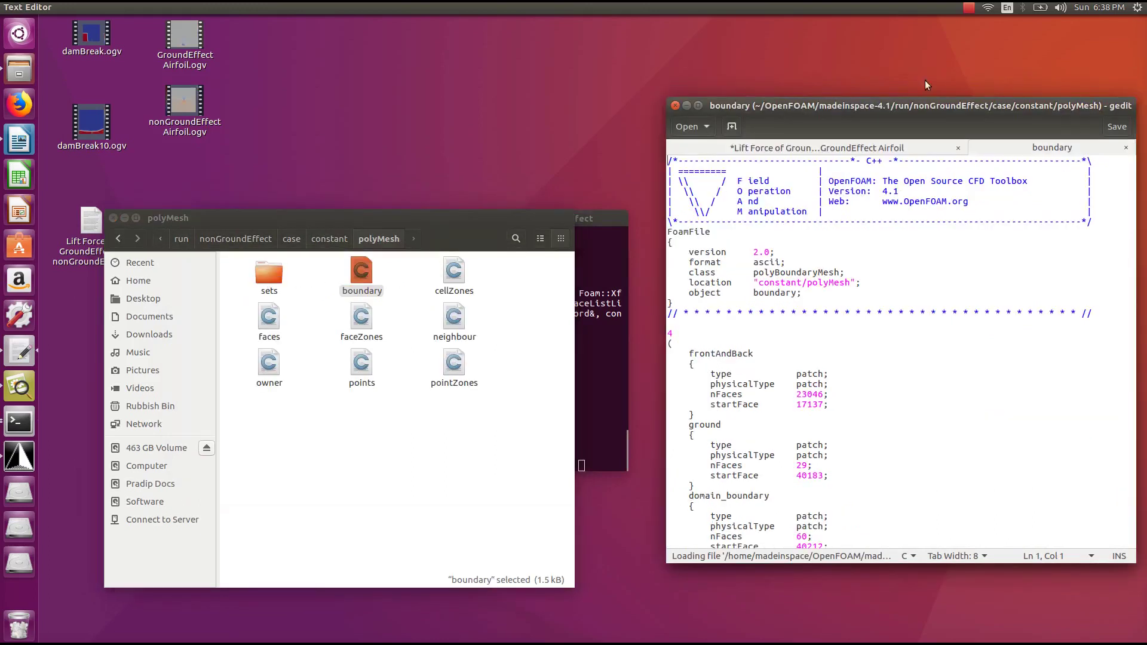
pyautogui.moveTo(1021, 149); pyautogui.dragTo(226, 109)
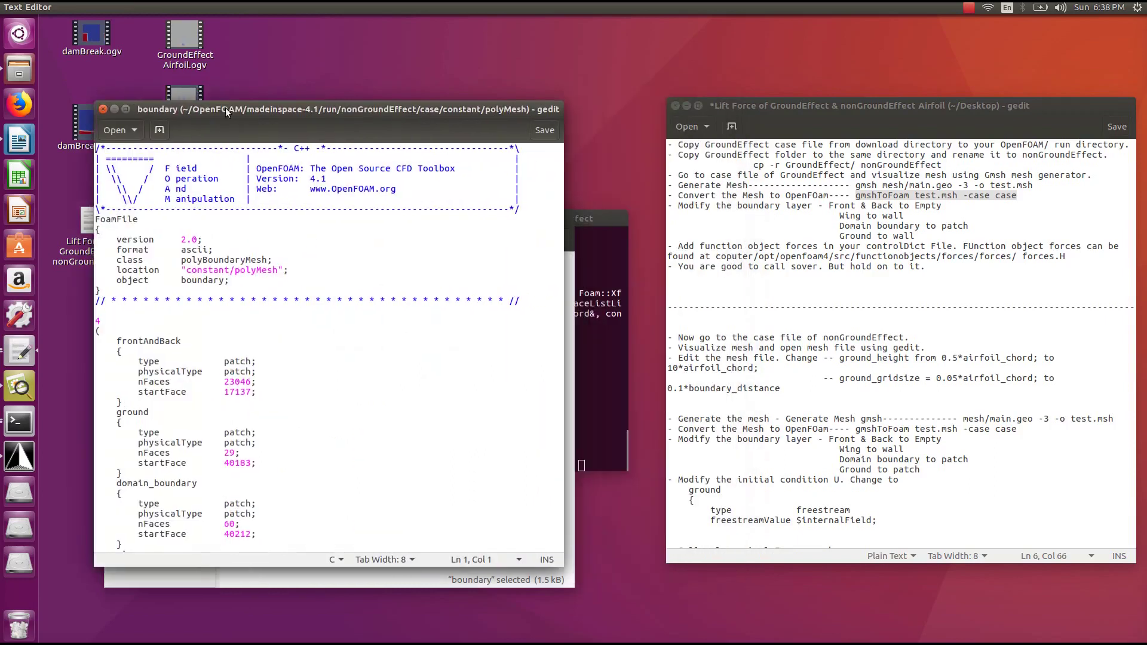
# - Set both type and physicalType of the frontAndBack patch to empty in the boundary file
pyautogui.doubleClick(236, 362)
pyautogui.write('empty')
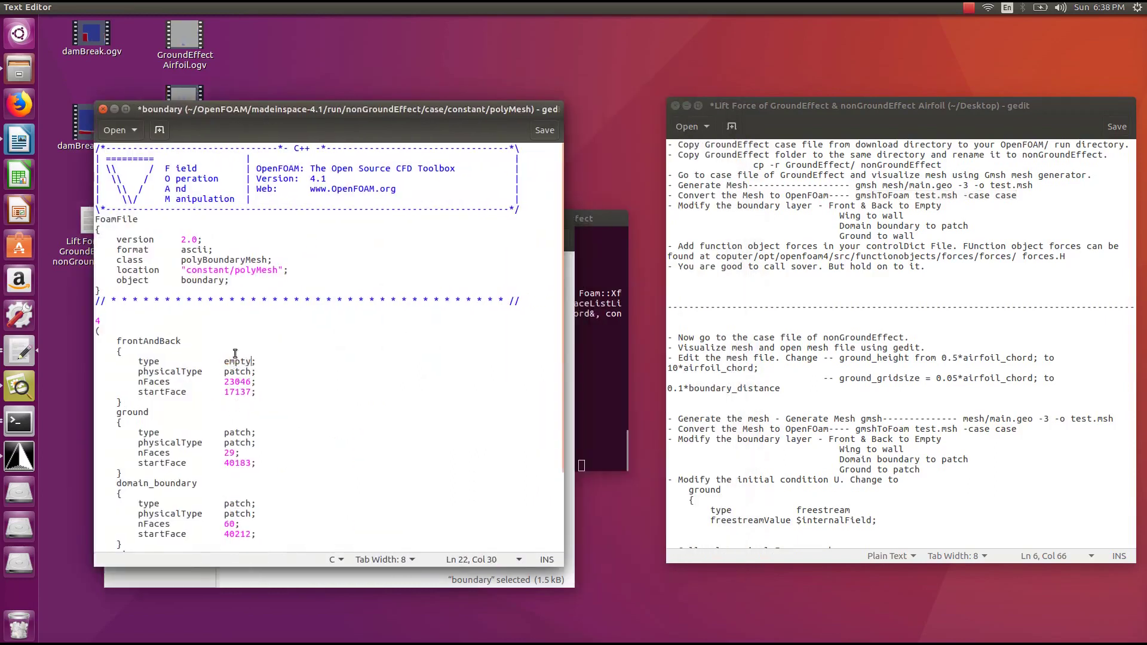
pyautogui.doubleClick(236, 371)
pyautogui.write('empty')
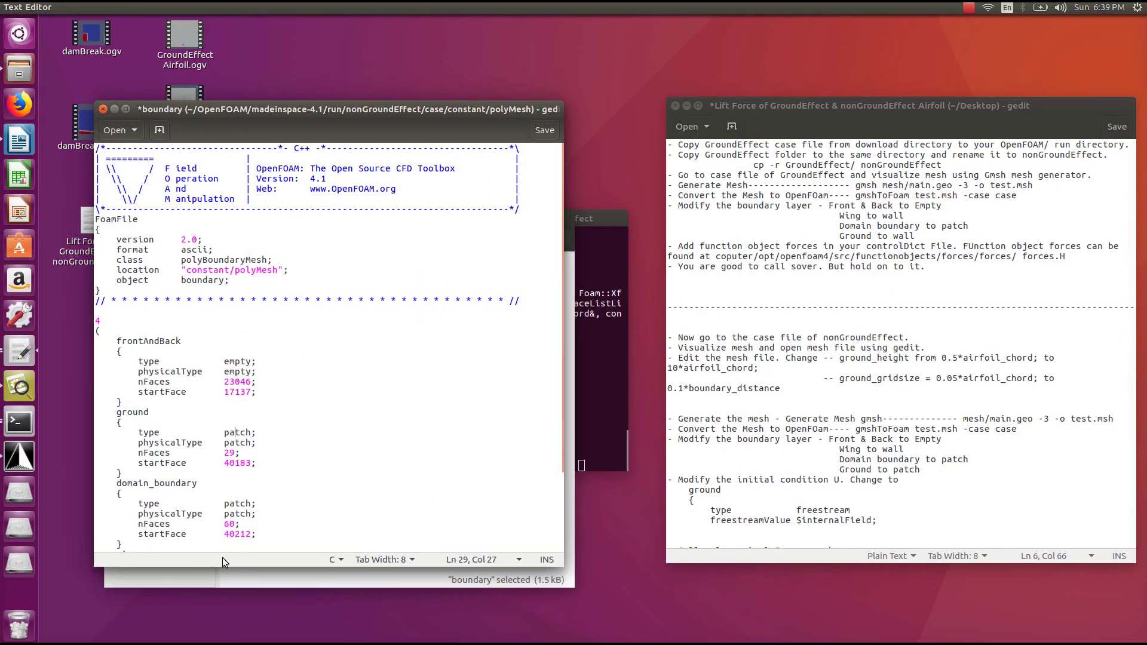
# - Set the wing patch's type and physicalType to wall, then save and close the boundary file
pyautogui.moveTo(217, 566); pyautogui.dragTo(215, 631)
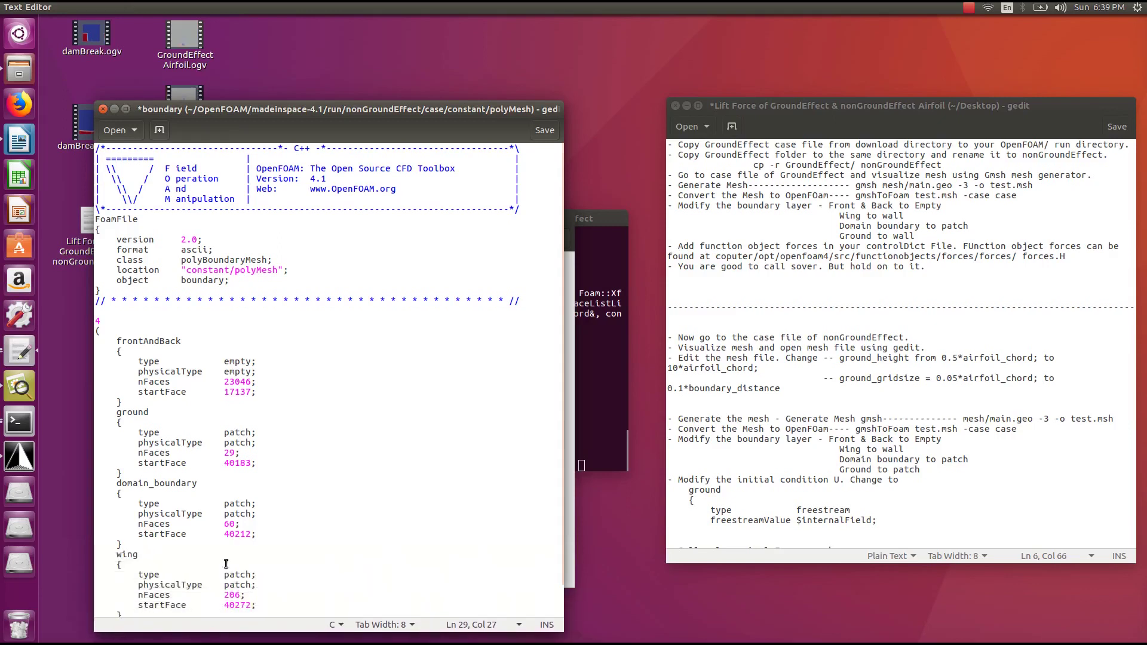
pyautogui.moveTo(267, 107); pyautogui.dragTo(250, 57)
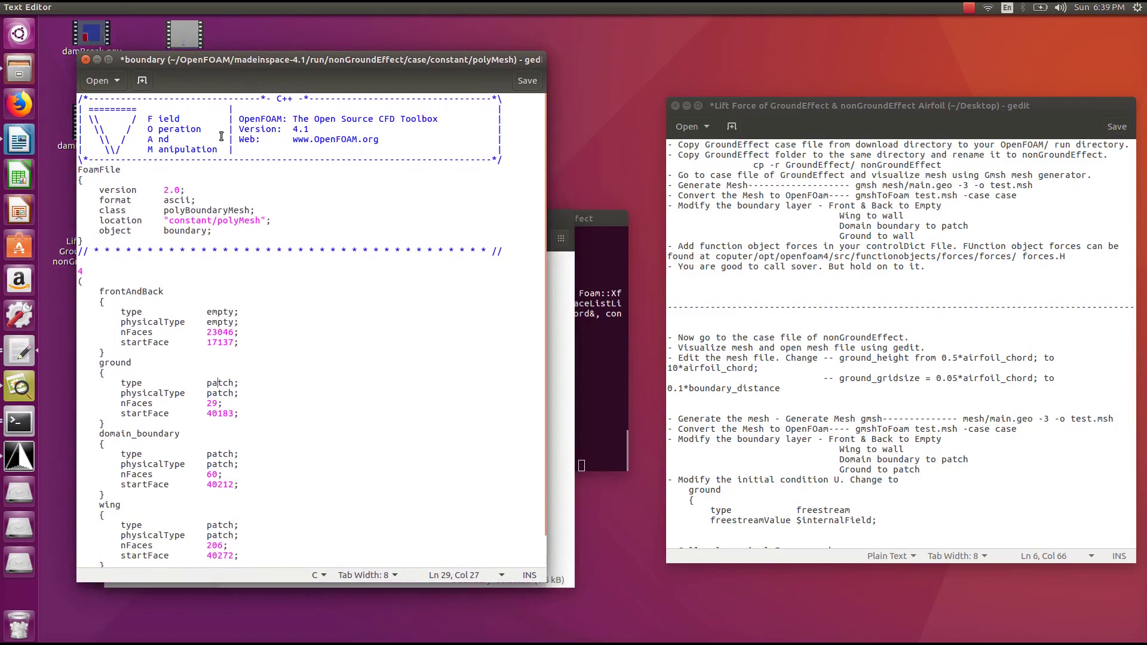
pyautogui.scroll(-1, 218, 382)
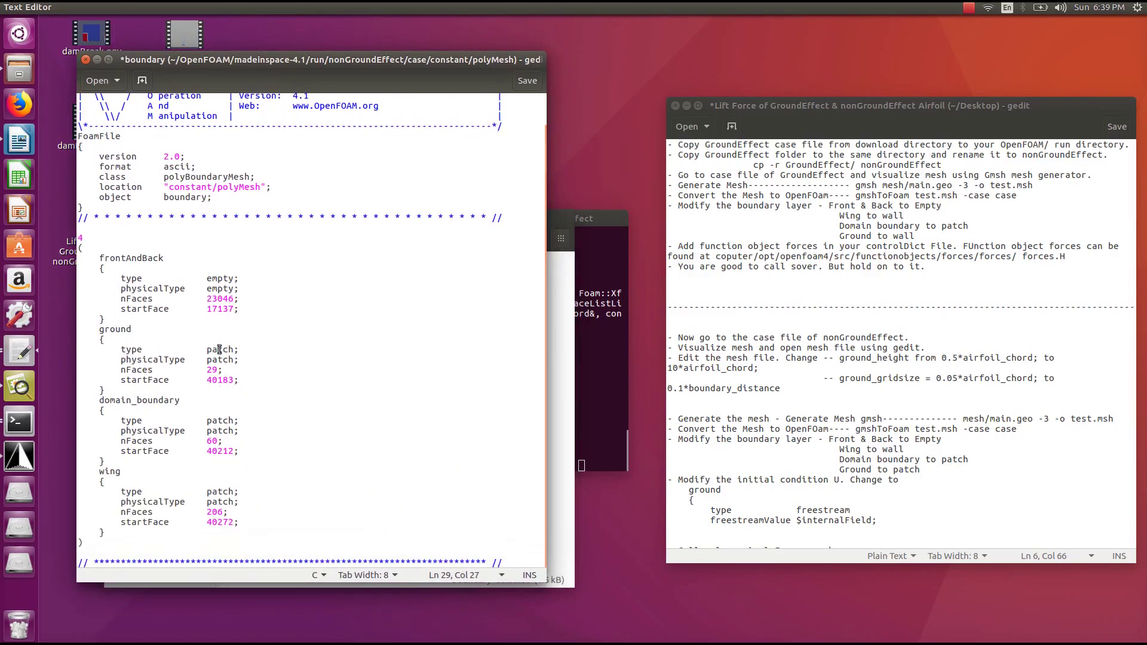
pyautogui.click(222, 420)
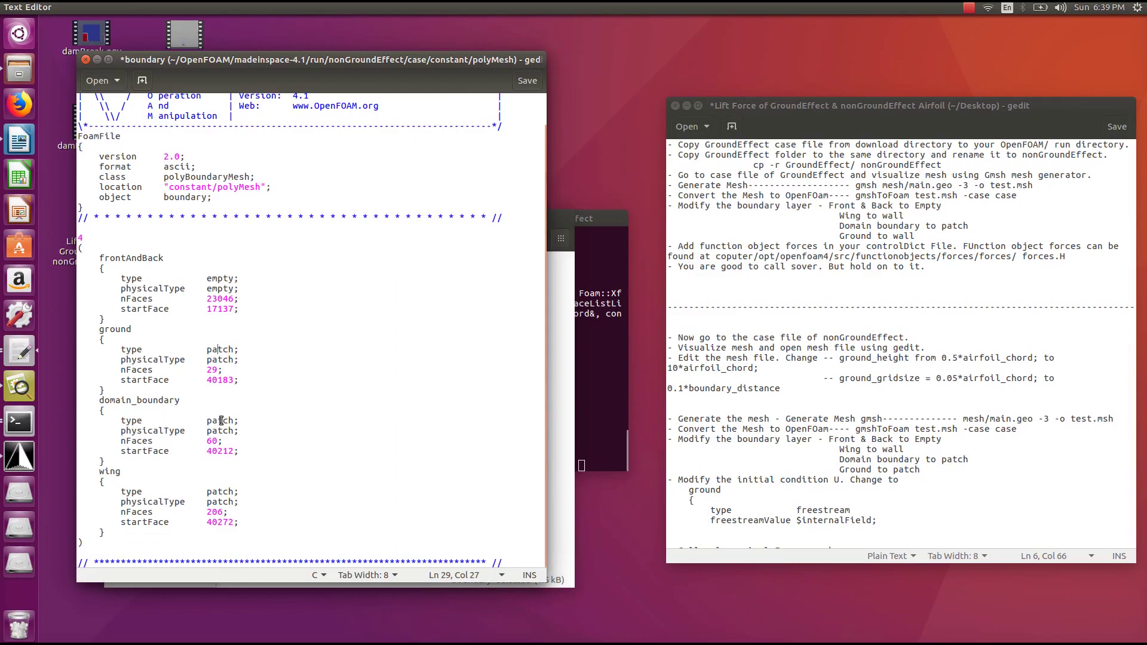
pyautogui.doubleClick(216, 491)
pyautogui.write('wall')
pyautogui.doubleClick(216, 504)
pyautogui.write('wall')
pyautogui.click(526, 80)
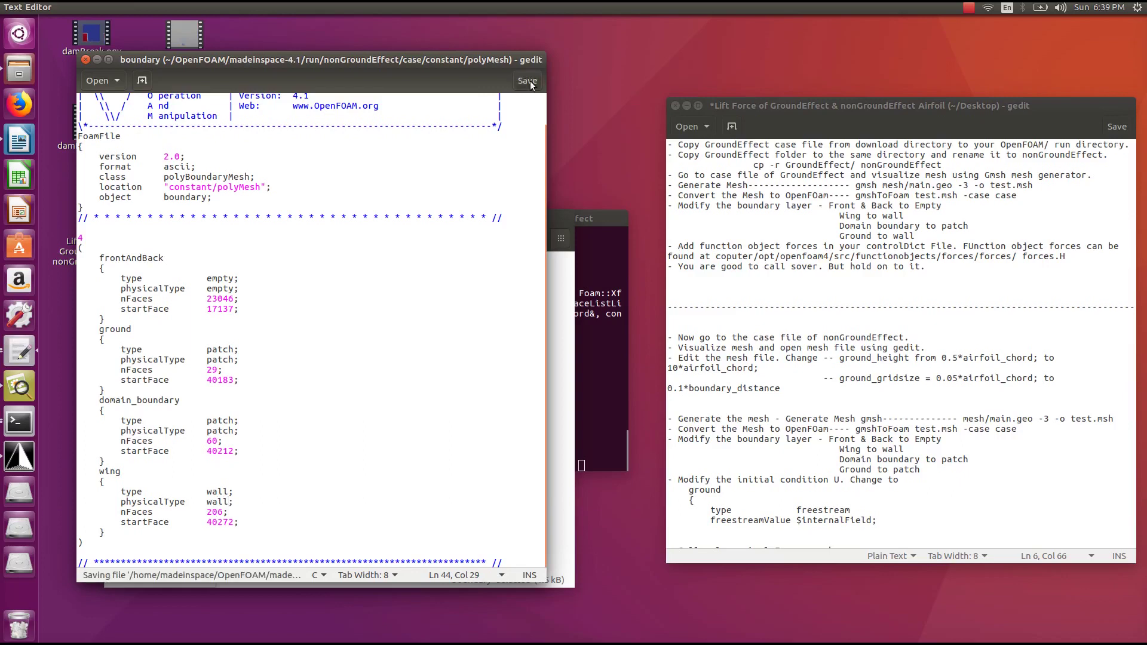
pyautogui.hotkey('ctrl', 'w')
# - Go back to the nonGroundEffect case folder and open the U file from its 0 folder
pyautogui.click(728, 389)
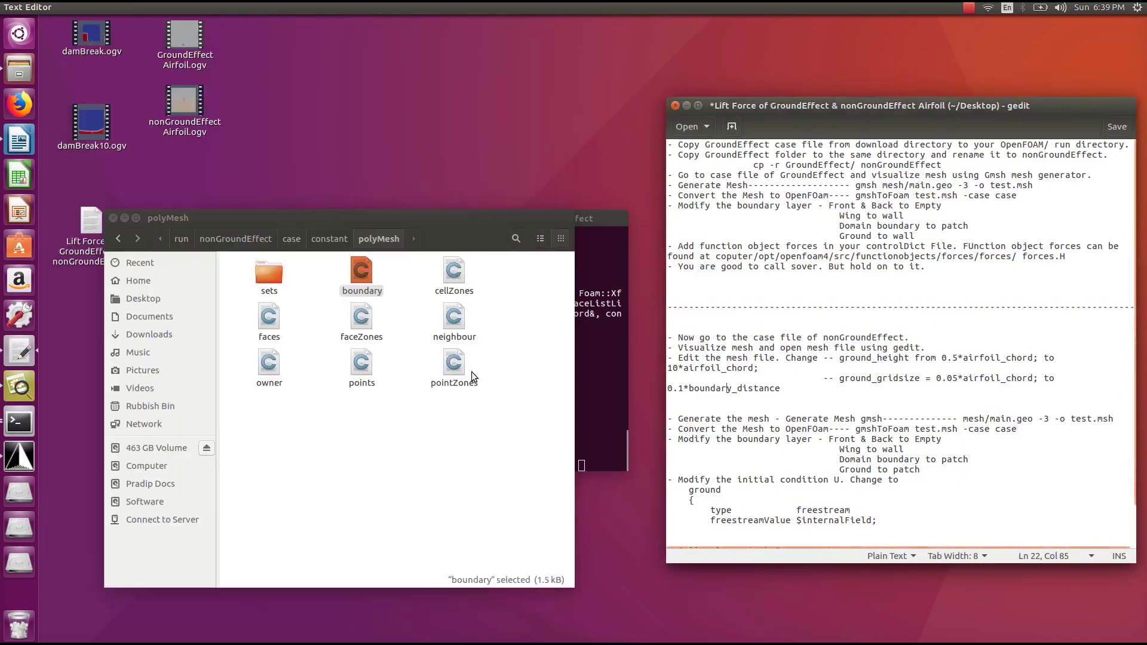
pyautogui.click(332, 239)
pyautogui.click(292, 239)
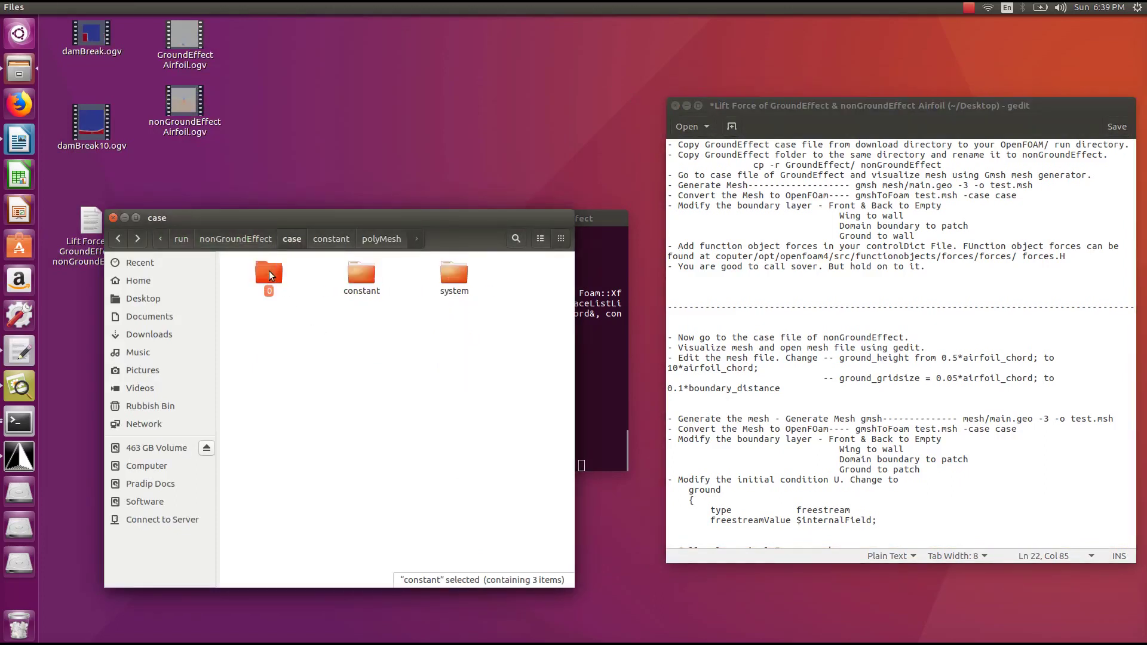
pyautogui.doubleClick(269, 270)
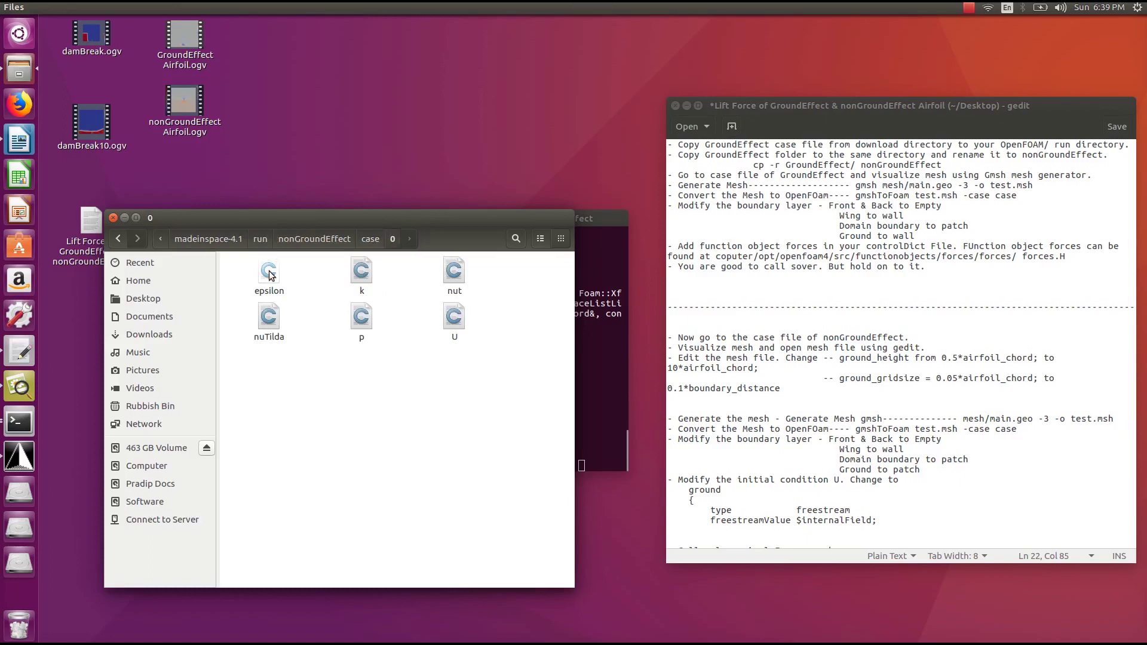
pyautogui.doubleClick(454, 316)
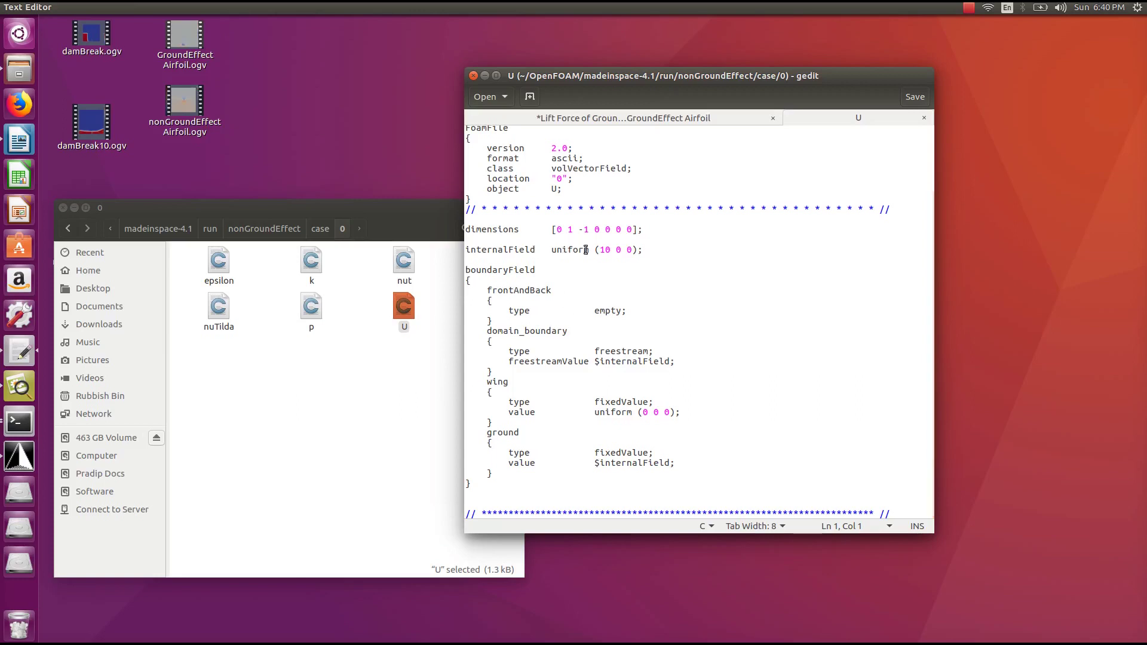
# - In the ground block of U, set the type to freestream and rename the value keyword to freestreamValue
pyautogui.doubleClick(598, 452)
pyautogui.write('fre')
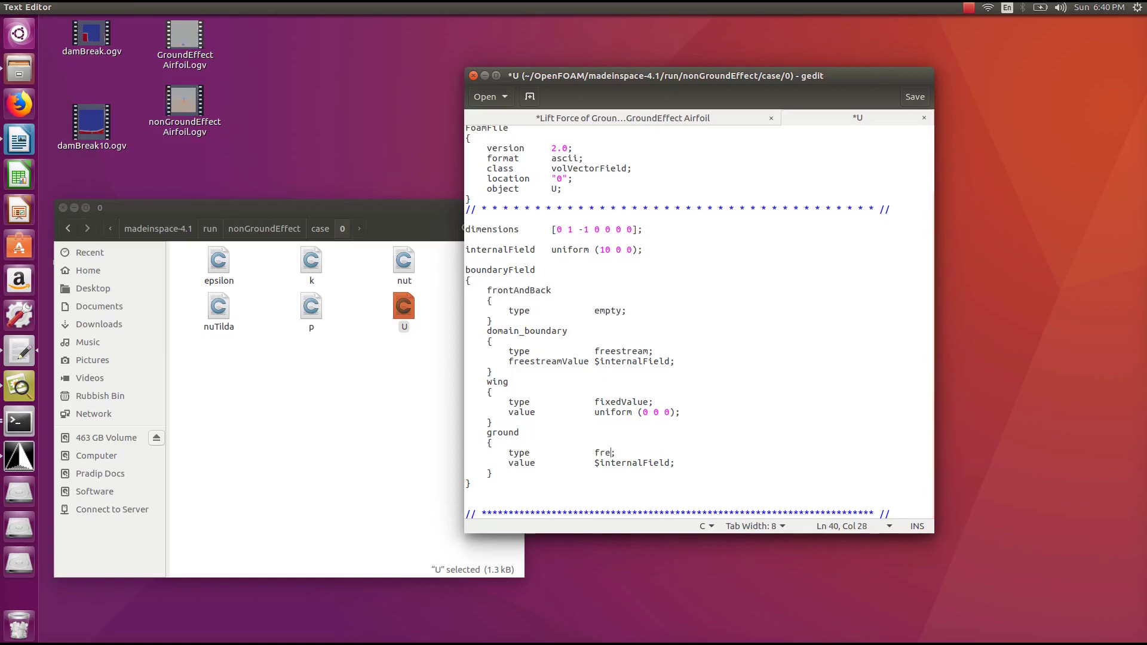
pyautogui.write('estream')
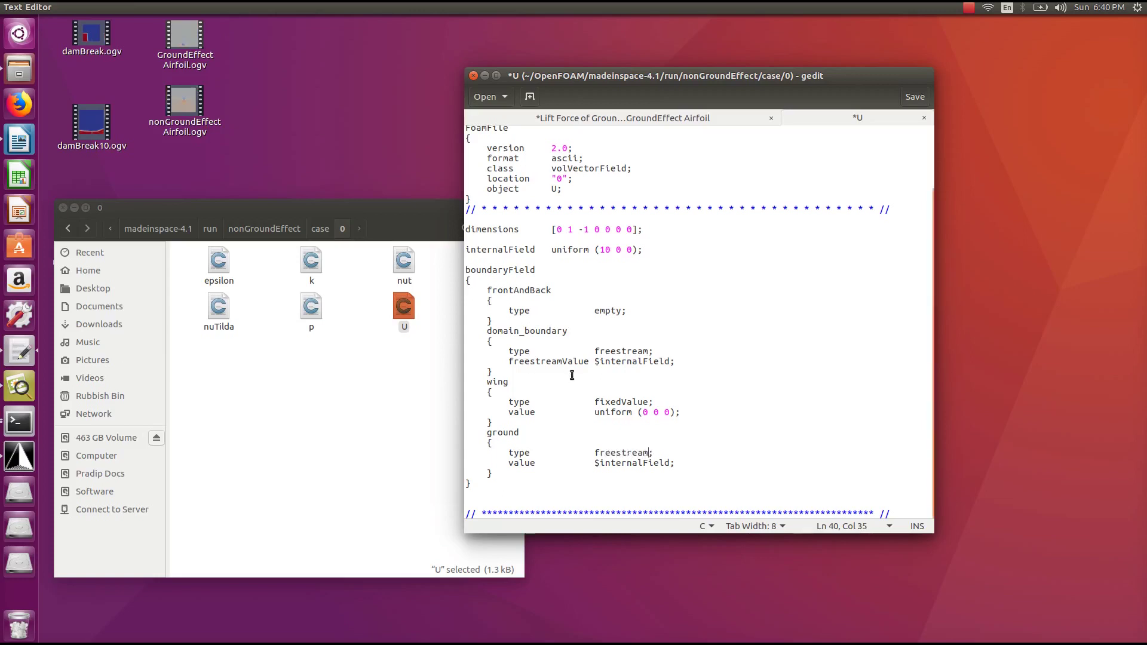
pyautogui.moveTo(596, 452); pyautogui.dragTo(650, 455)
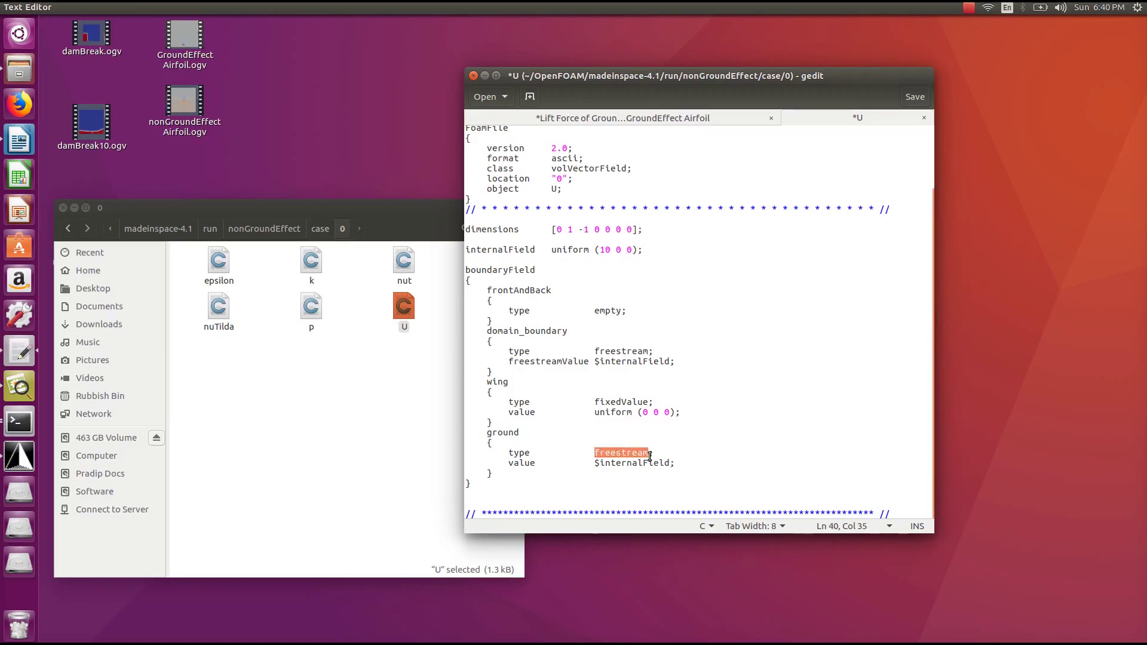
pyautogui.hotkey('ctrl', 'c')
pyautogui.click(508, 463)
pyautogui.hotkey('ctrl', 'v')
pyautogui.press('Delete')
pyautogui.write('V')
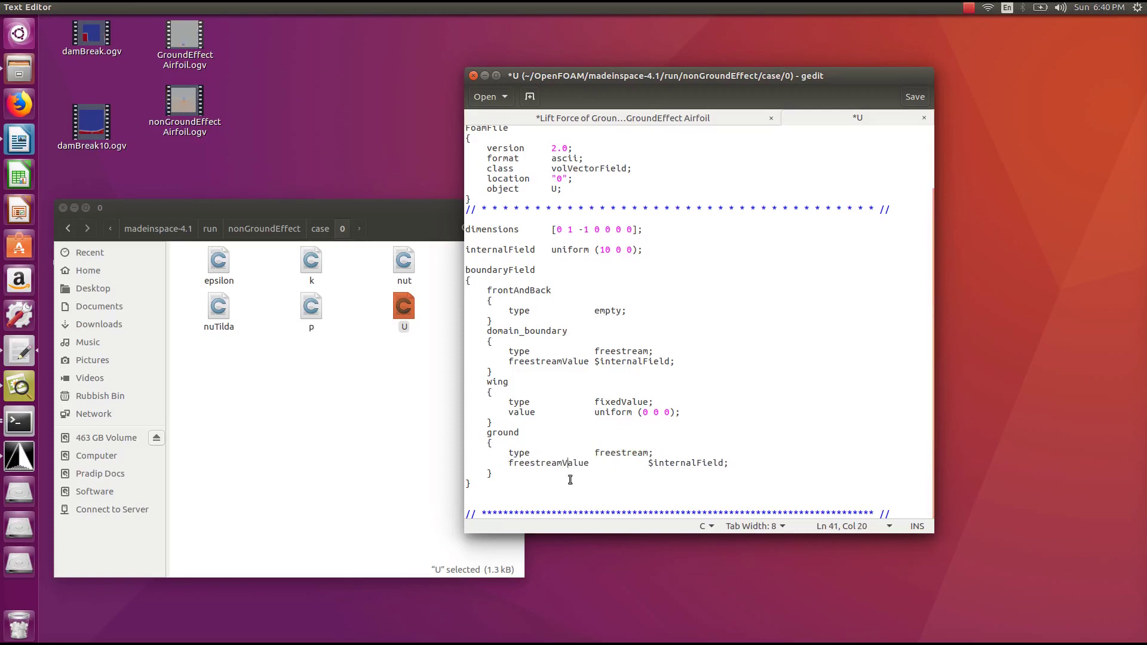
# - Remove the extra spaces before $internalField on the ground's freestreamValue line and save the U file
pyautogui.press('Down')
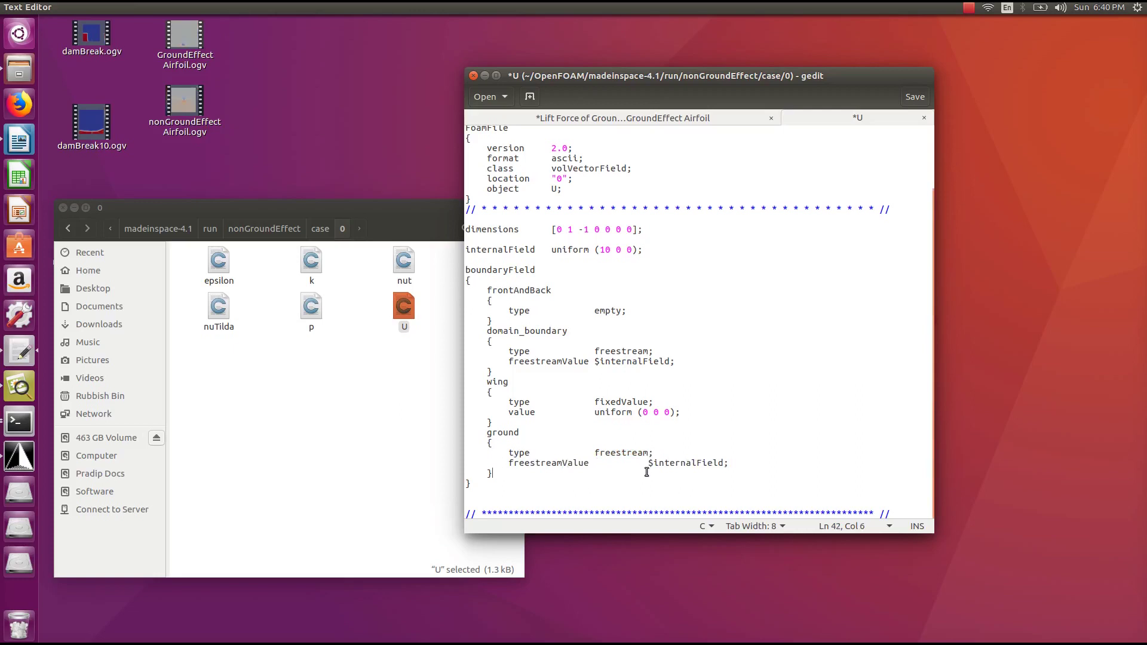
pyautogui.click(649, 464)
pyautogui.press('BackSpace')
pyautogui.press('BackSpace')
pyautogui.press('BackSpace')
pyautogui.press('BackSpace')
pyautogui.press('BackSpace')
pyautogui.press('BackSpace')
pyautogui.press('BackSpace')
pyautogui.press('BackSpace')
pyautogui.press('BackSpace')
pyautogui.press('BackSpace')
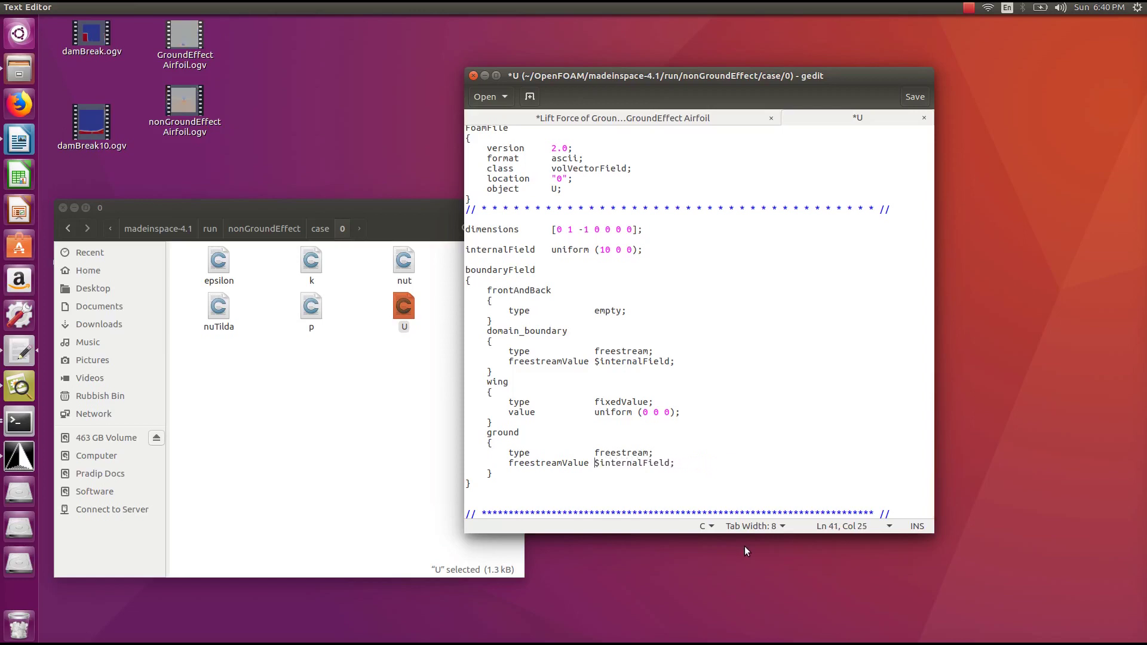
pyautogui.click(914, 97)
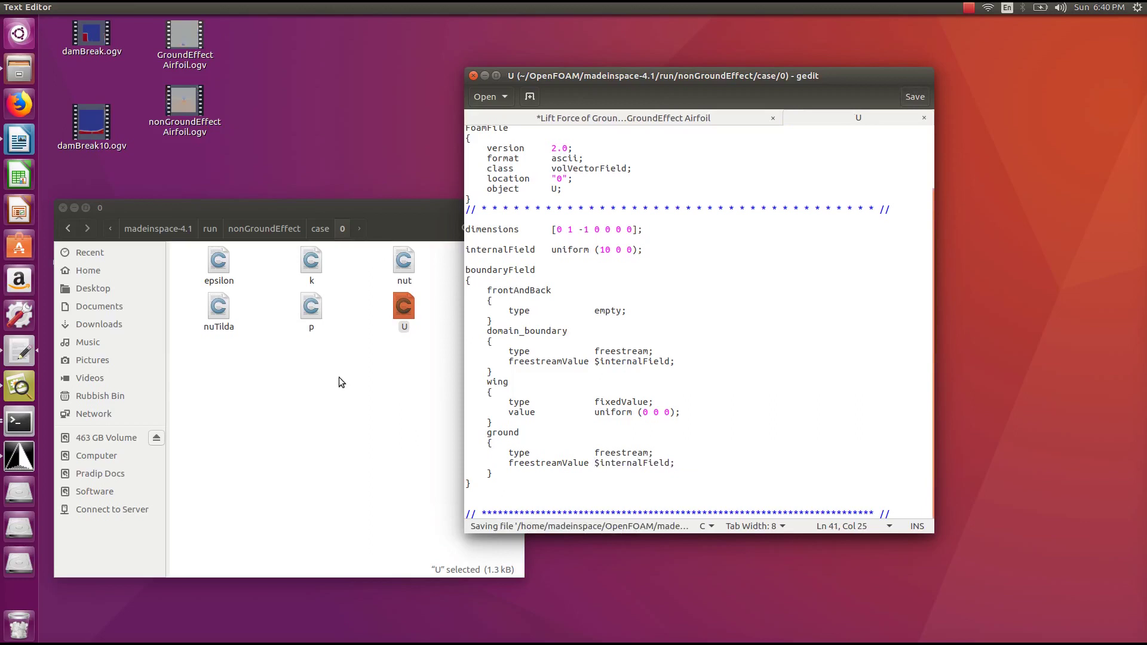
# - Minimise the file manager and bring the GroundEffect terminal to the front
pyautogui.click(326, 404)
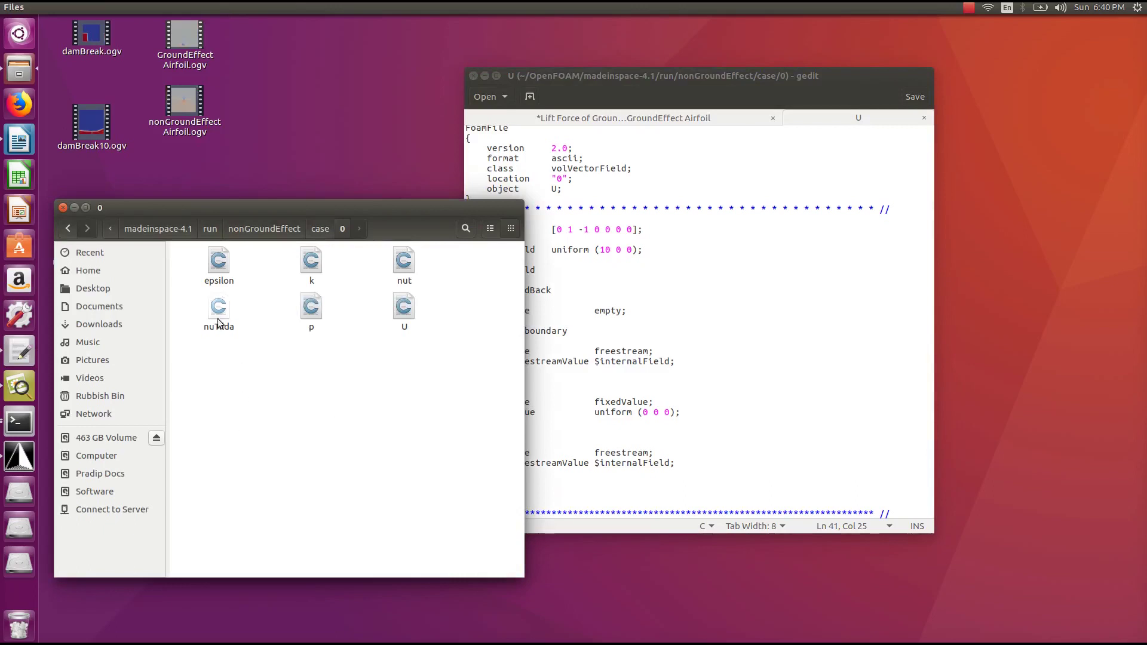
pyautogui.click(76, 209)
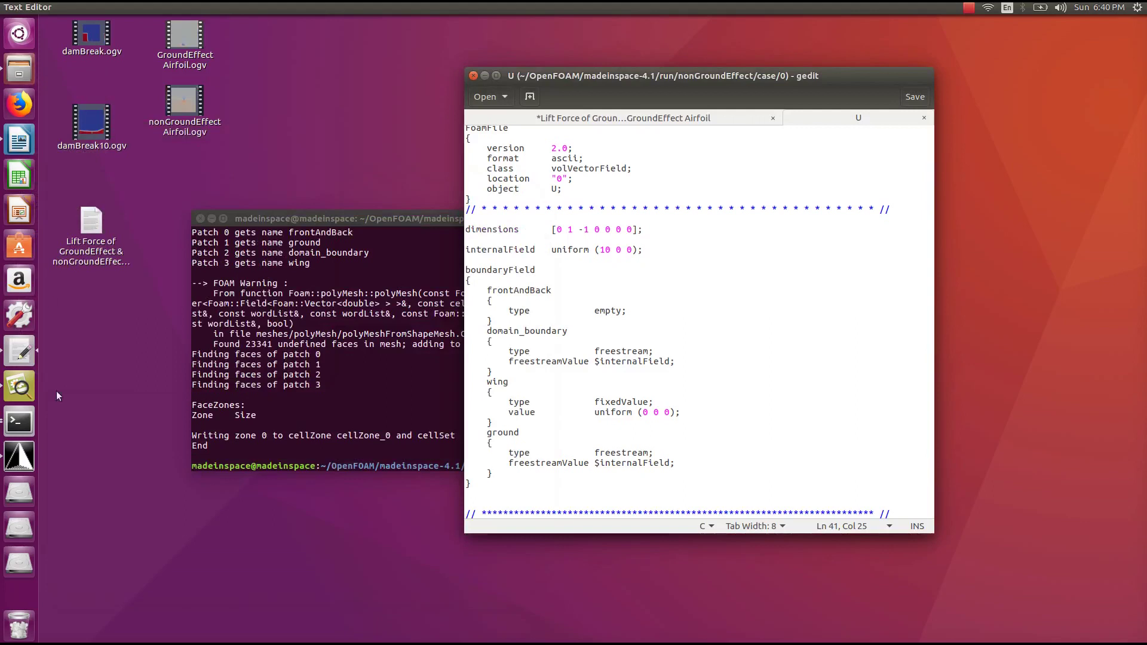
pyautogui.click(399, 430)
pyautogui.click(19, 422)
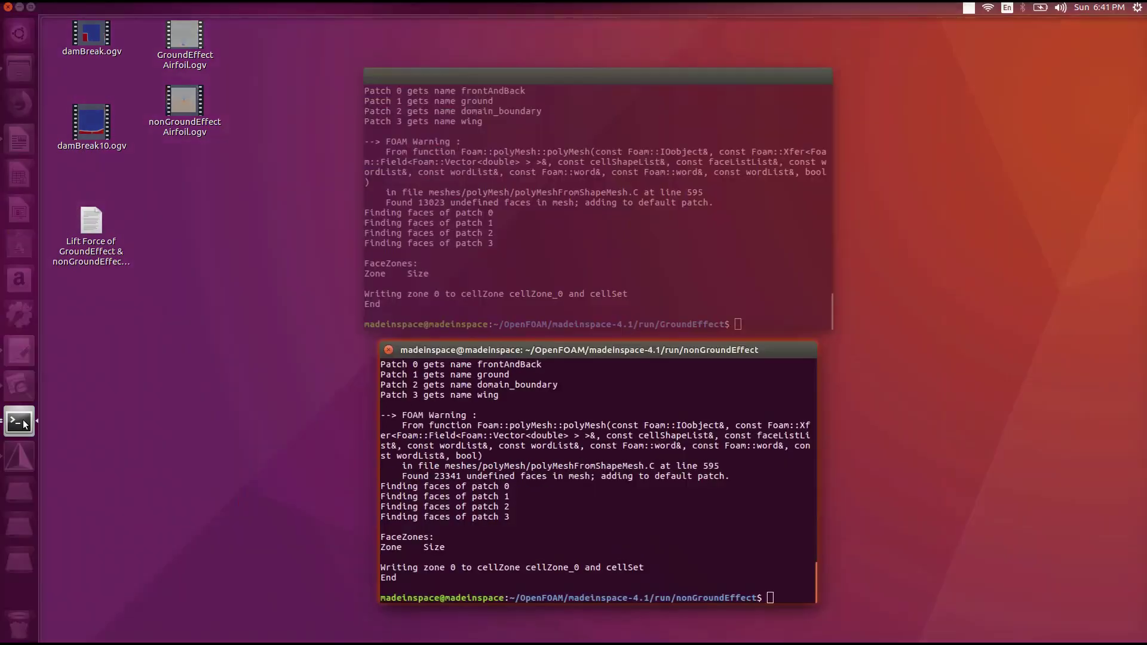
pyautogui.click(515, 266)
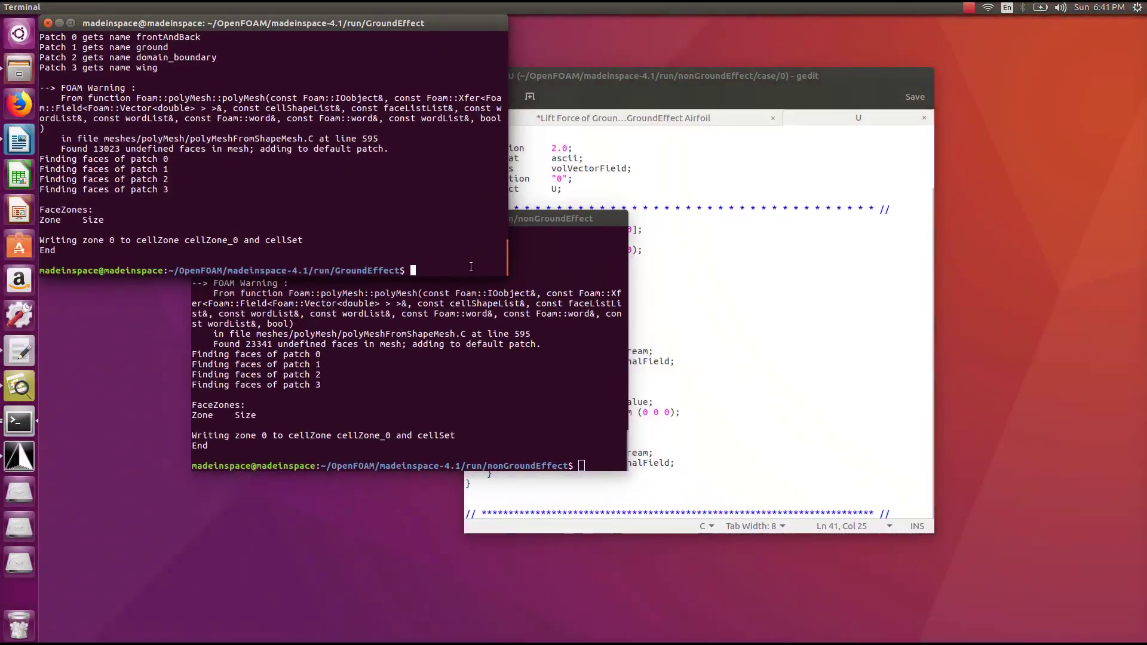
# - Try to run pimpleFoam from the GroundEffect folder
pyautogui.write('pimpleFo')
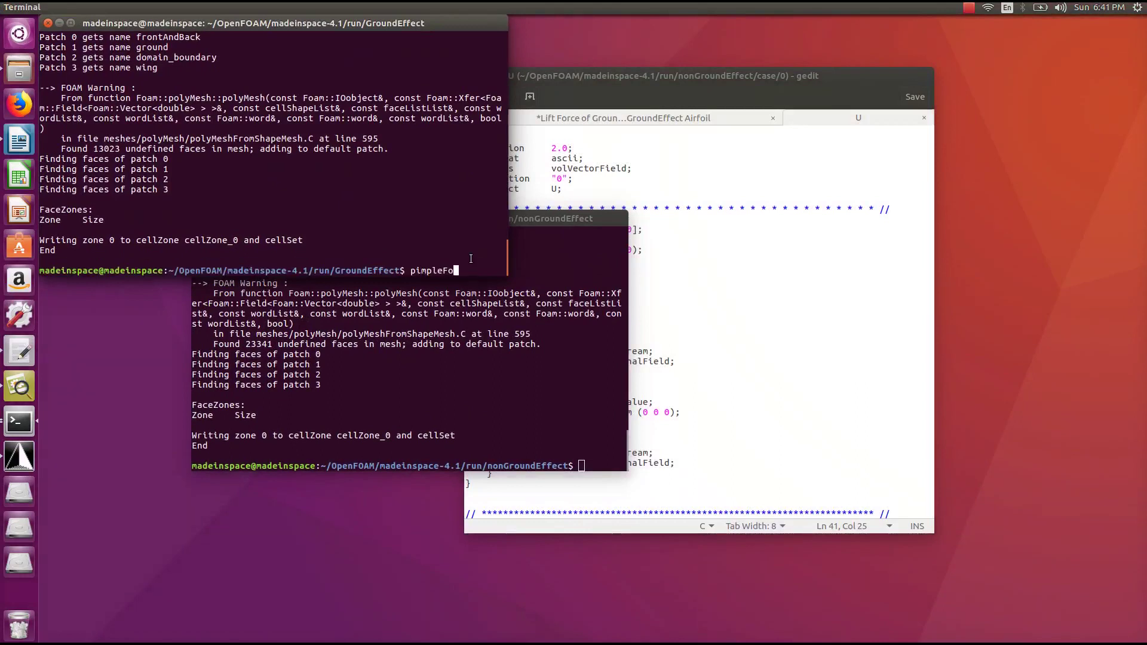
pyautogui.write('am')
pyautogui.press('Return')
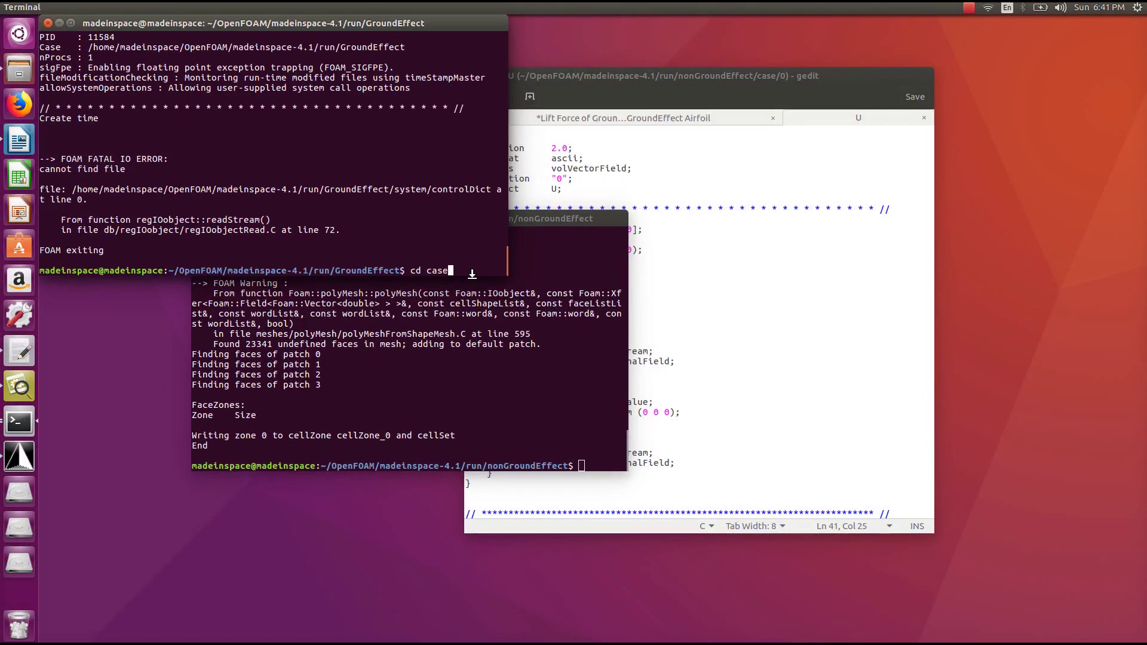
# - Change into the GroundEffect case folder, run pimpleFoam there and interrupt the solver after a few seconds
pyautogui.write('cd case')
pyautogui.press('Return')
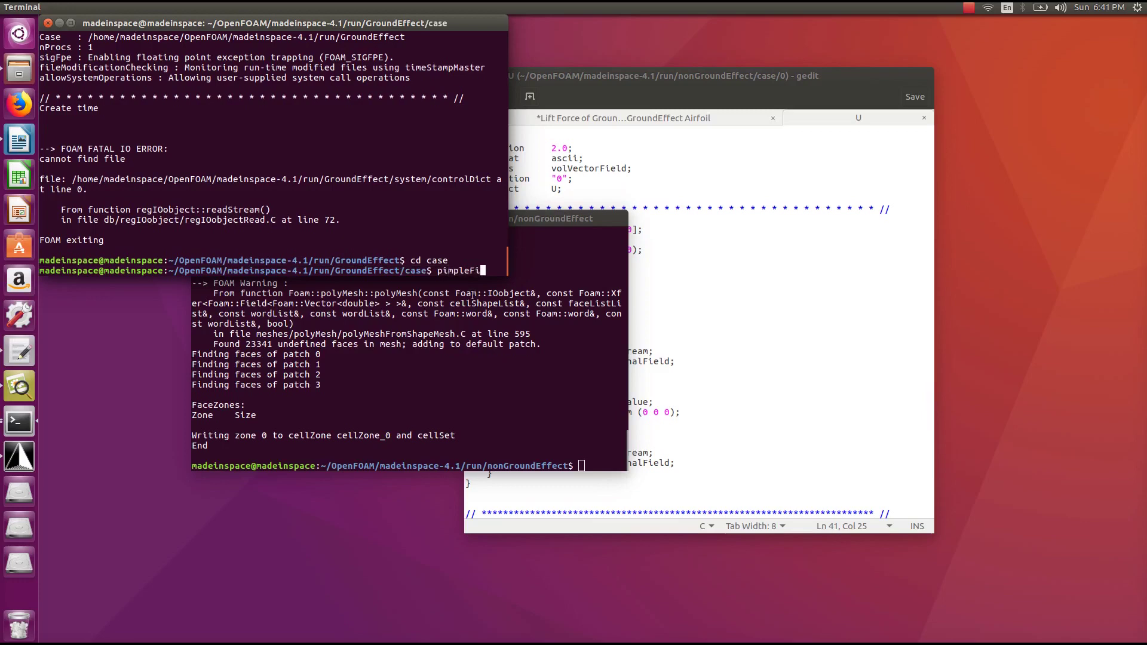
pyautogui.write('pimpleFoam')
pyautogui.press('Return')
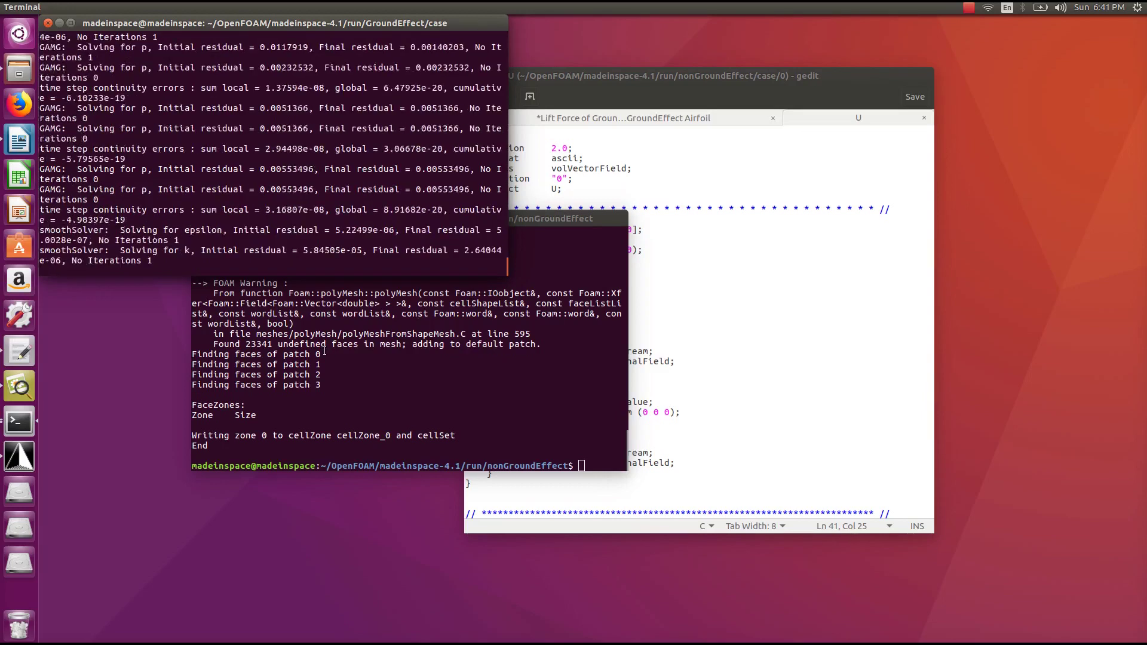
pyautogui.hotkey('ctrl', 'c')
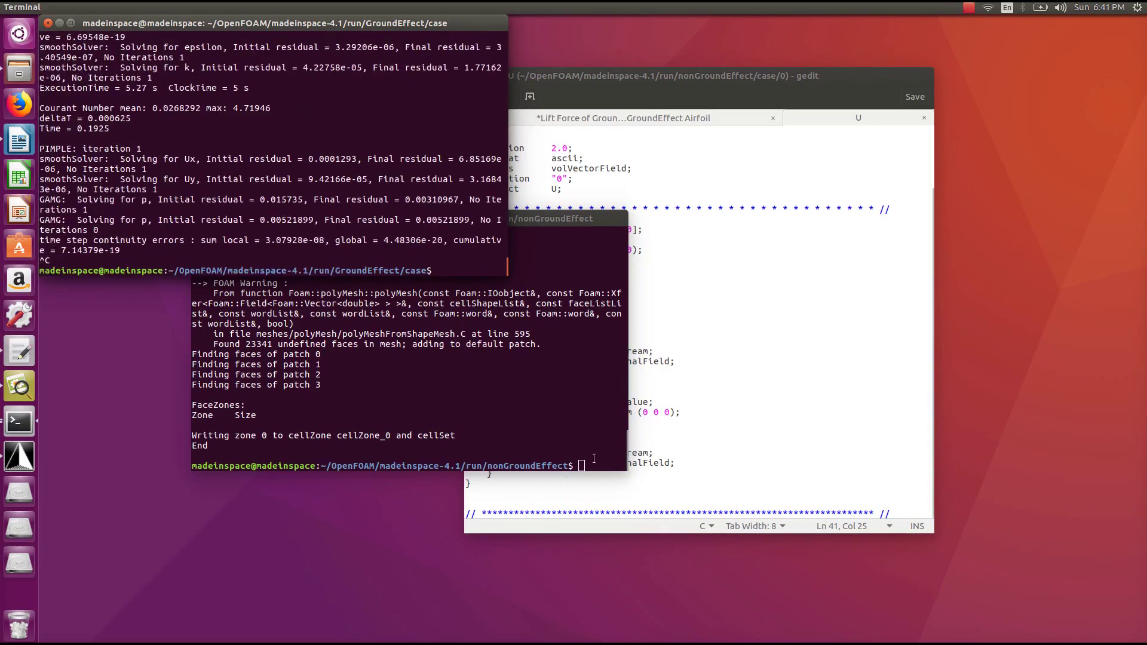
# - Run pimpleFoam in the nonGroundEffect terminal
pyautogui.click(600, 447)
pyautogui.write('pimpleFo')
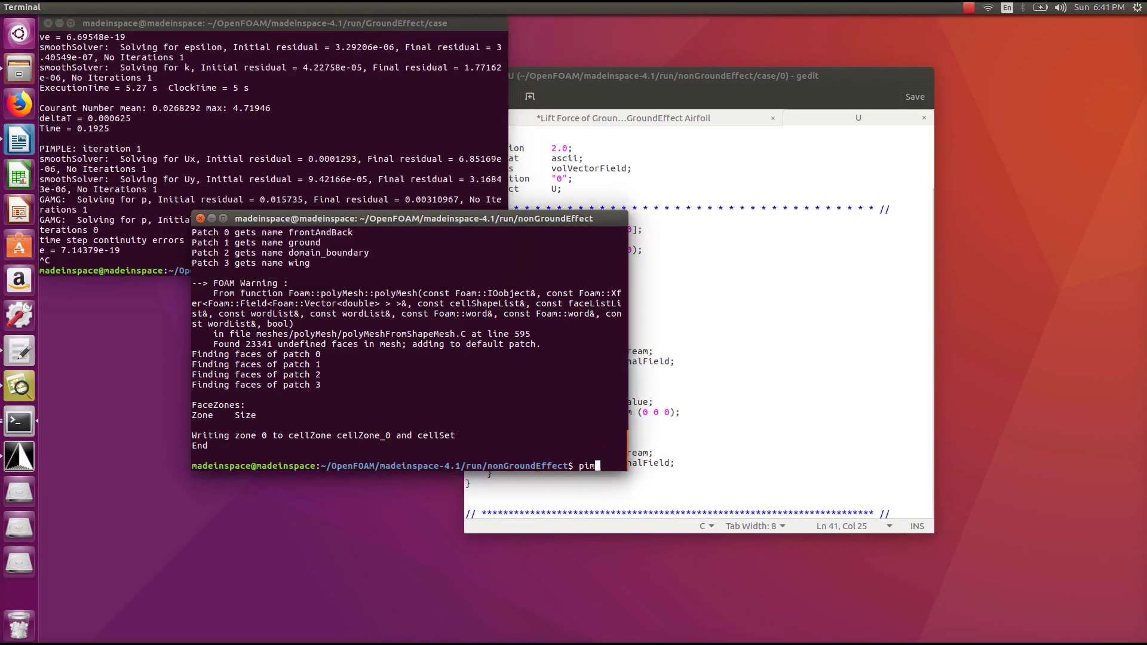
pyautogui.write('am')
pyautogui.press('Return')
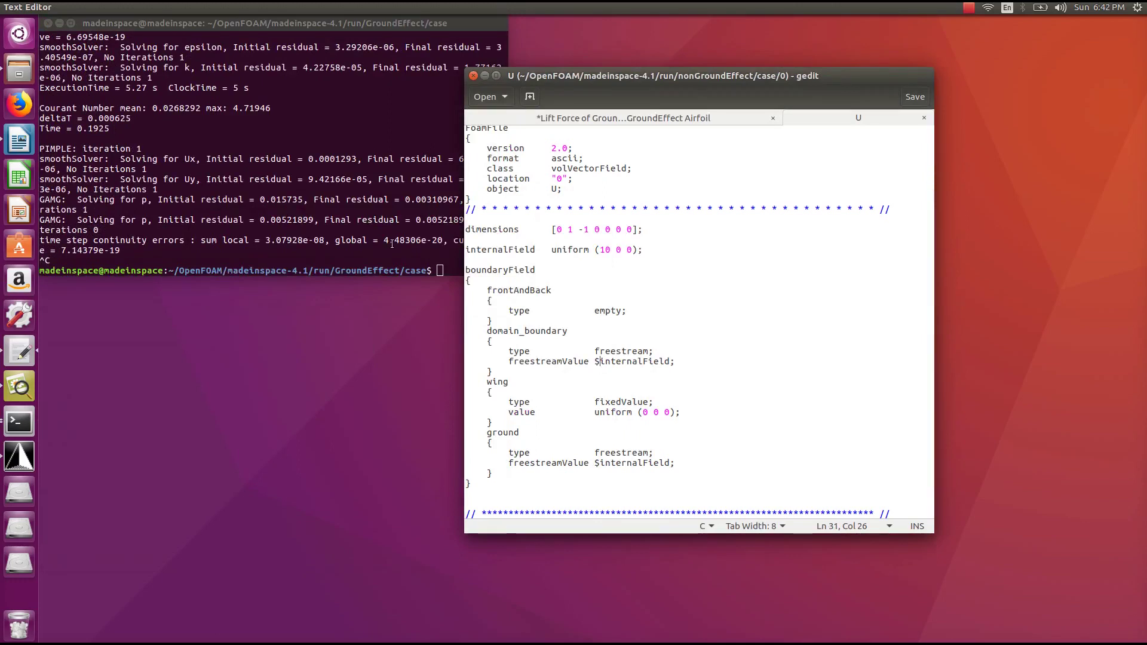
# - Minimise the open windows, play the GroundEffect Airfoil.ogv pressure animation from the desktop and close the player
pyautogui.click(59, 24)
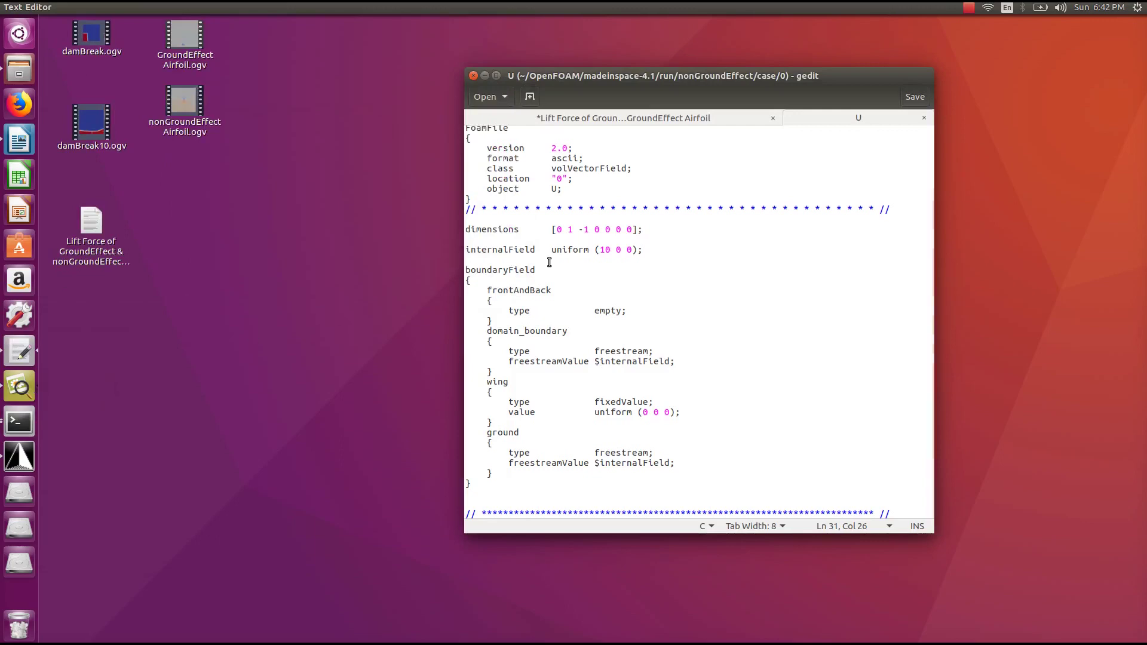
pyautogui.click(484, 76)
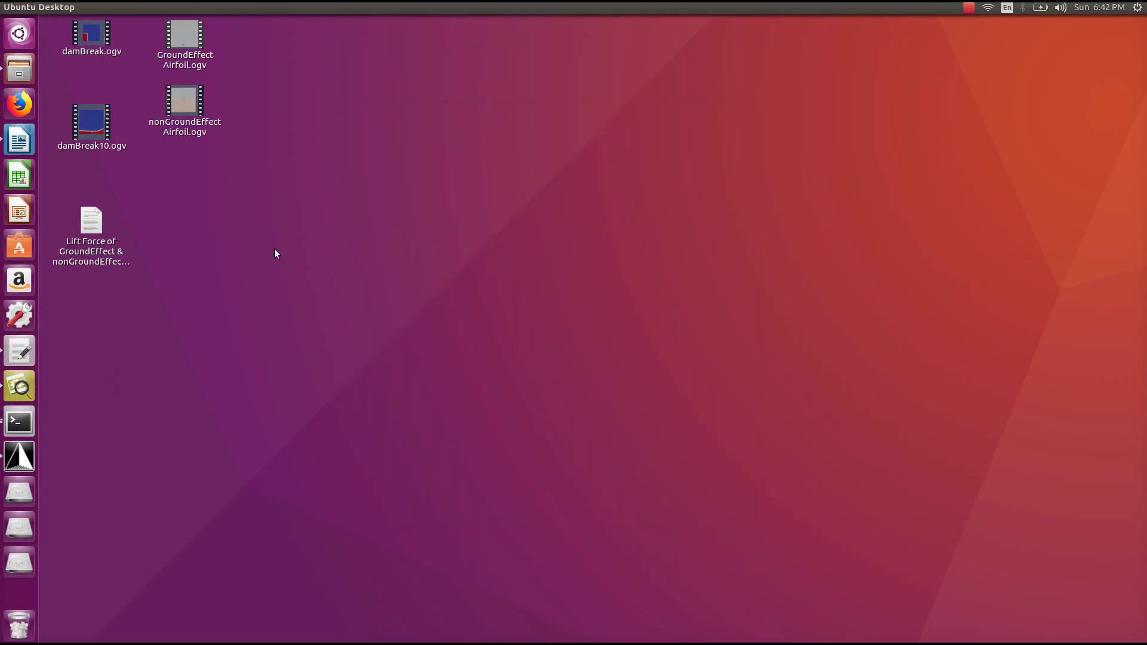
pyautogui.click(187, 112)
pyautogui.click(227, 218)
pyautogui.click(184, 45)
pyautogui.click(290, 174)
pyautogui.click(186, 38)
pyautogui.doubleClick(185, 40)
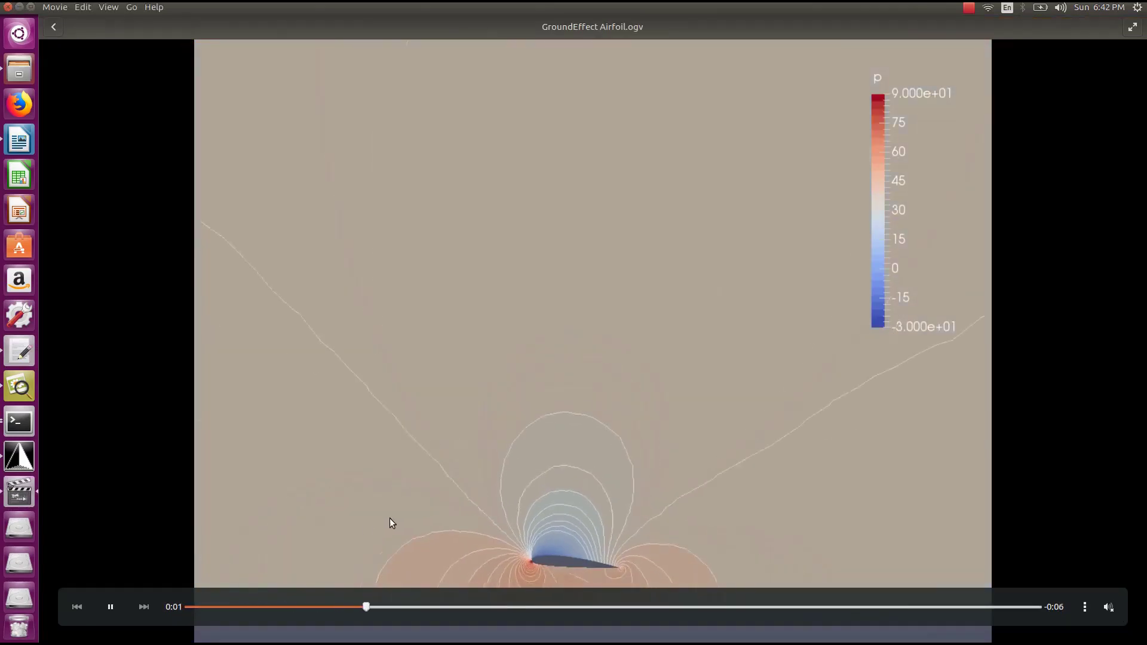
pyautogui.click(111, 606)
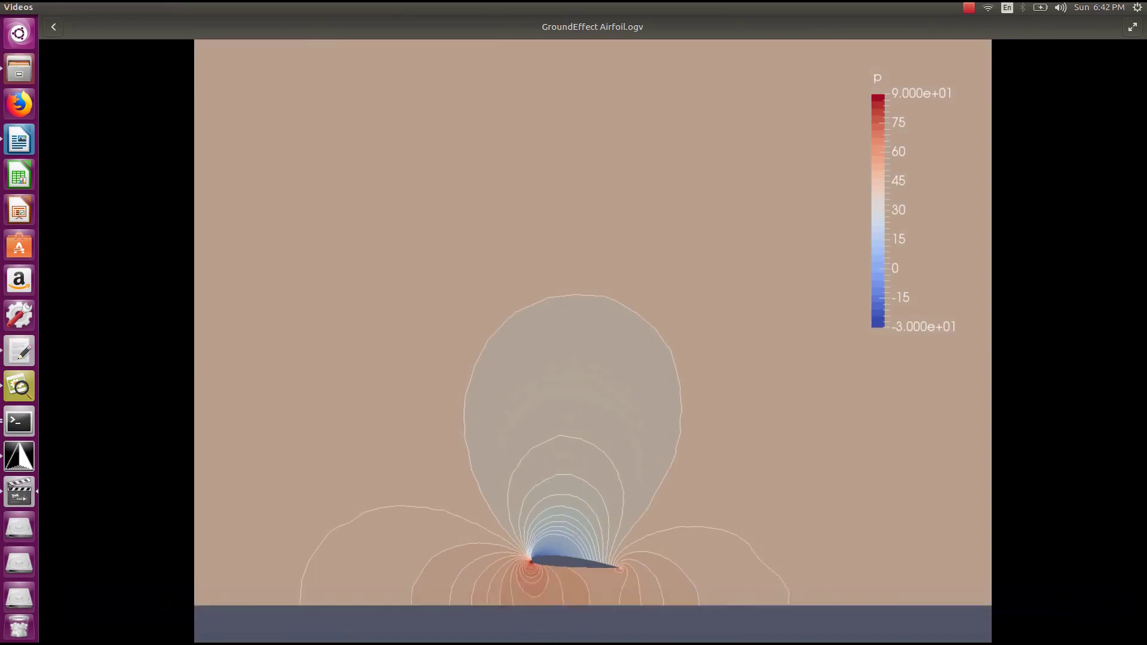
pyautogui.click(113, 606)
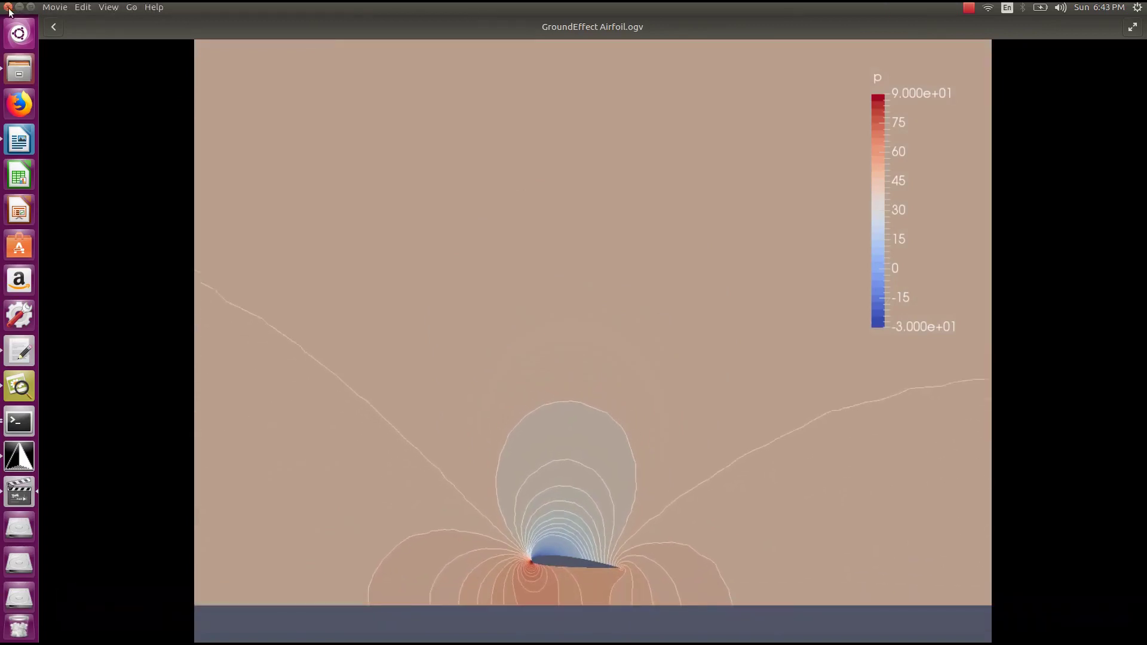
pyautogui.click(10, 8)
# - Play the nonGroundEffect Airfoil.ogv pressure animation from the desktop and close the player
pyautogui.click(232, 138)
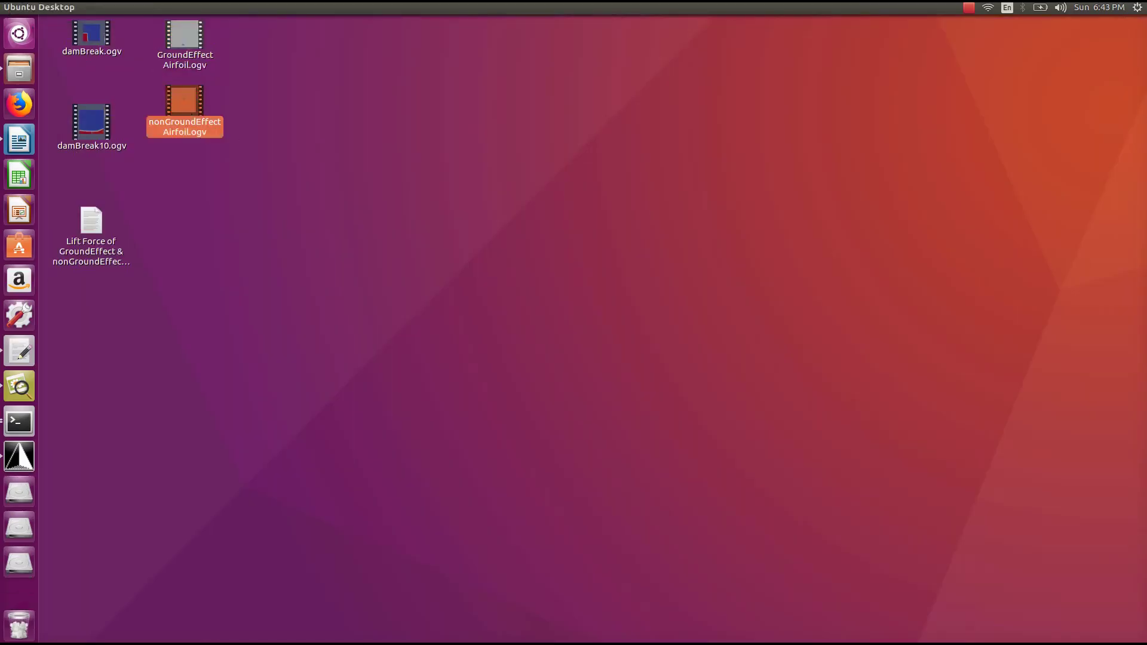
pyautogui.press('Return')
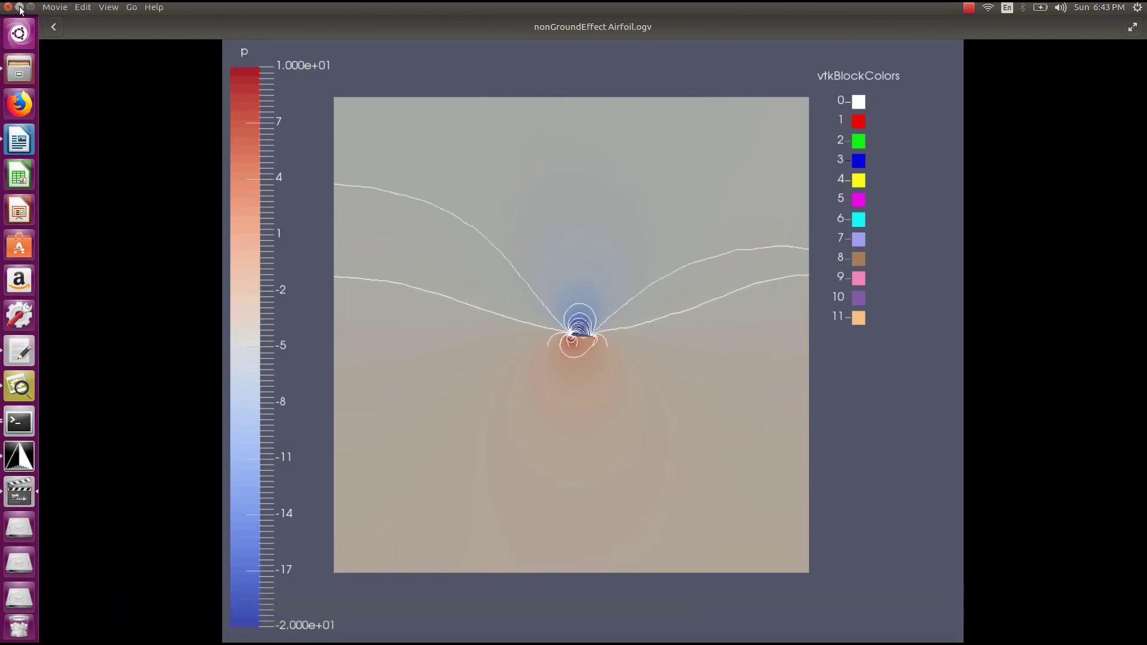
pyautogui.click(8, 7)
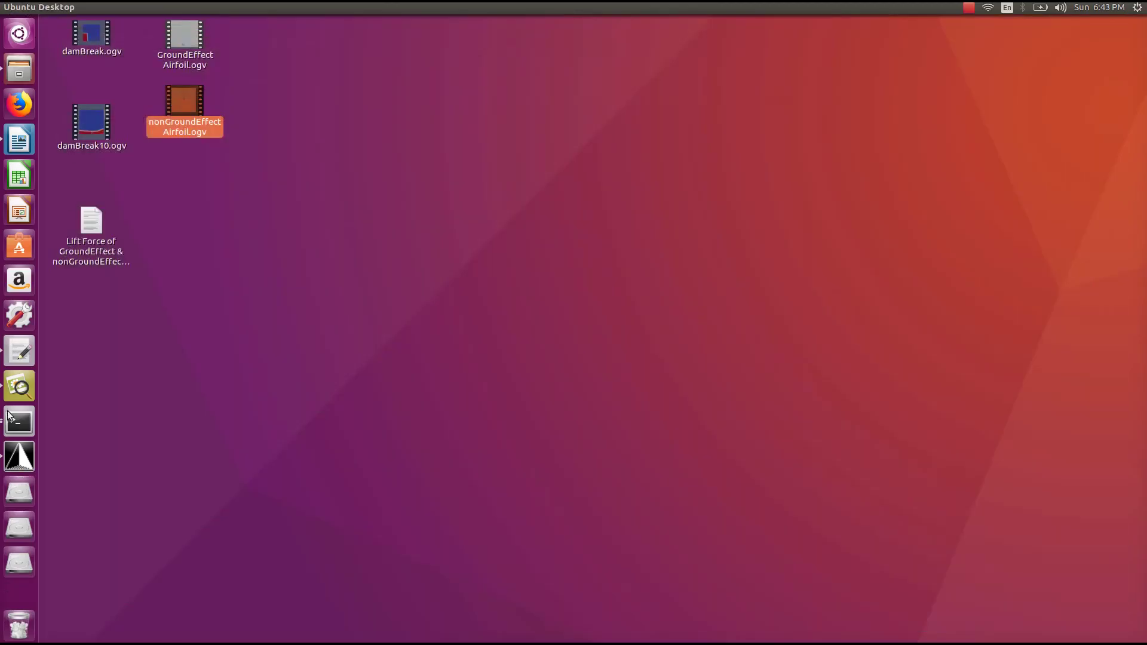
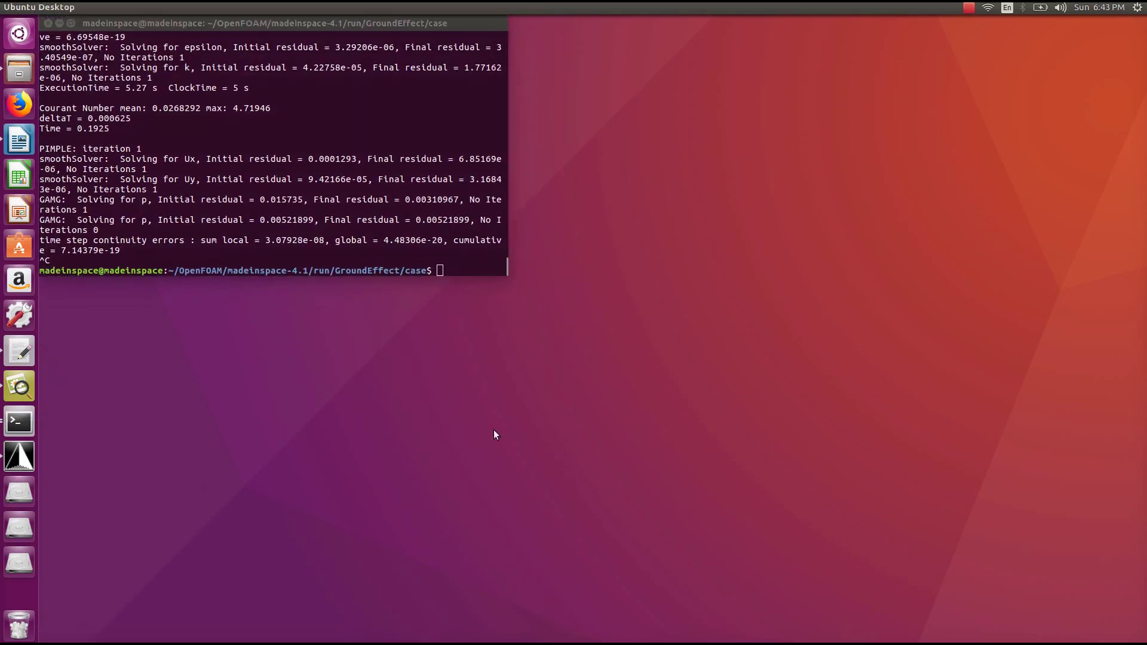
# - List the contents of the GroundEffect case folder in the terminal, go up one folder and list the files there
pyautogui.click(469, 260)
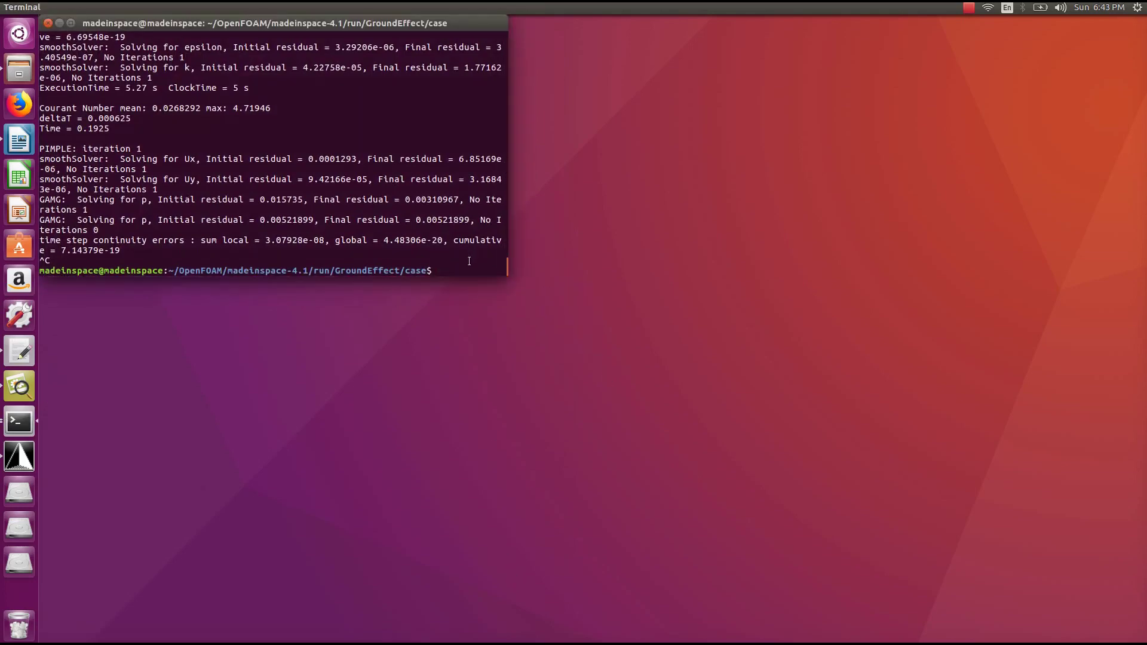
pyautogui.write('ls')
pyautogui.press('Return')
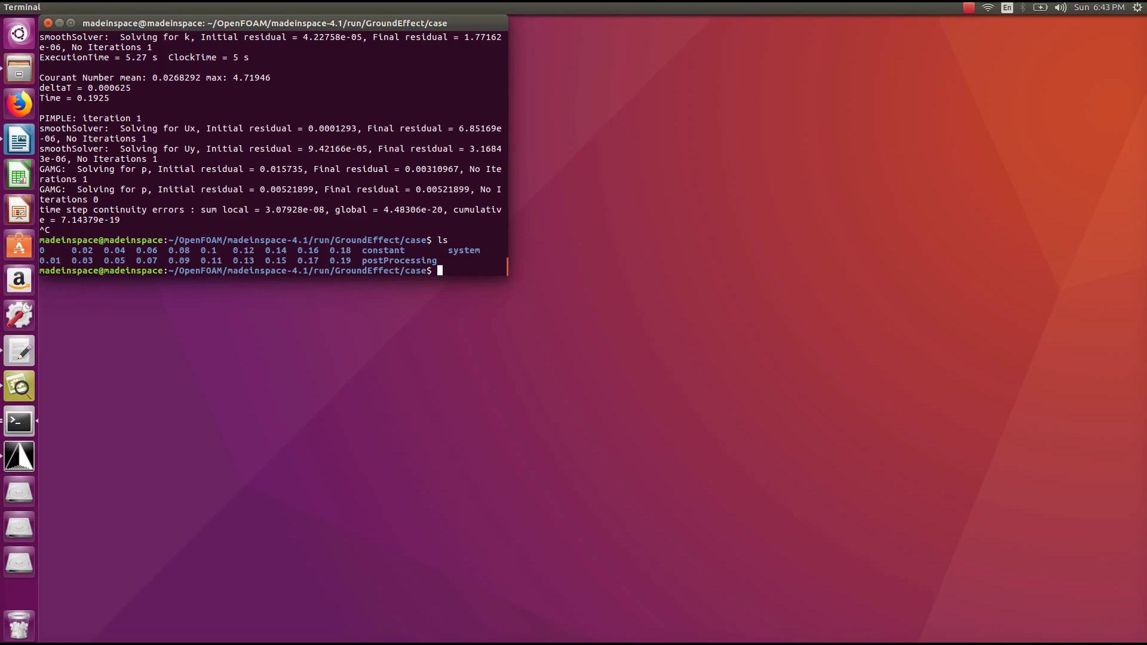
pyautogui.write('cd ..')
pyautogui.press('Return')
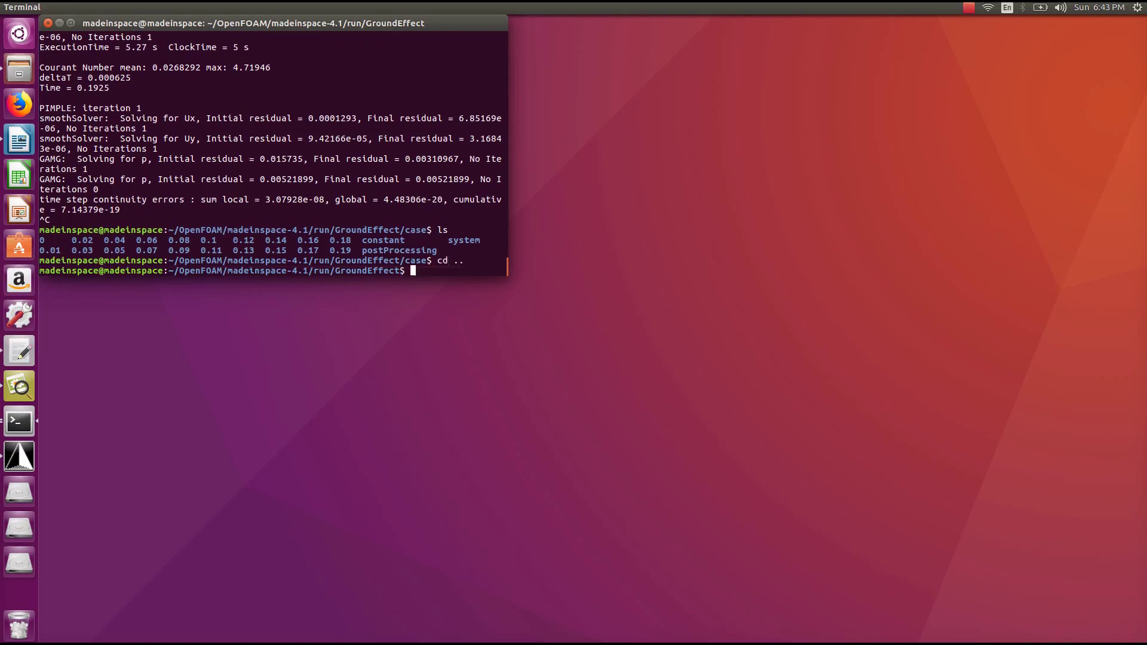
pyautogui.write('ls')
pyautogui.press('Return')
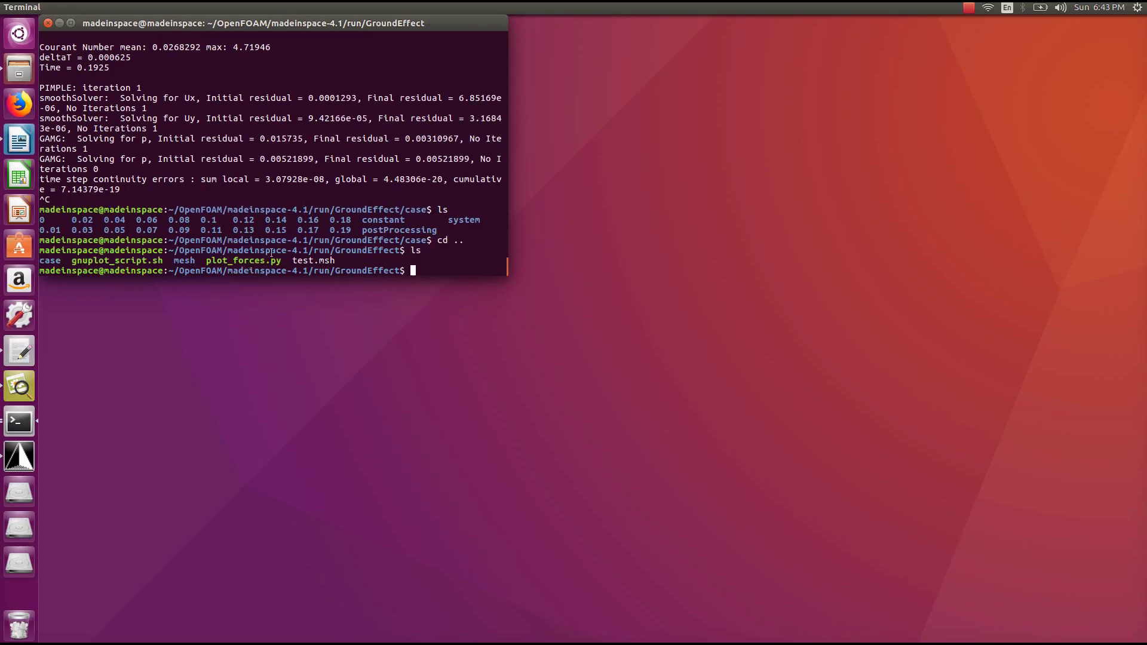
# - Copy the plot_forces.py file name from the listing and run it as ./plot_forces.py to plot the forces
pyautogui.doubleClick(233, 261)
pyautogui.rightClick(234, 262)
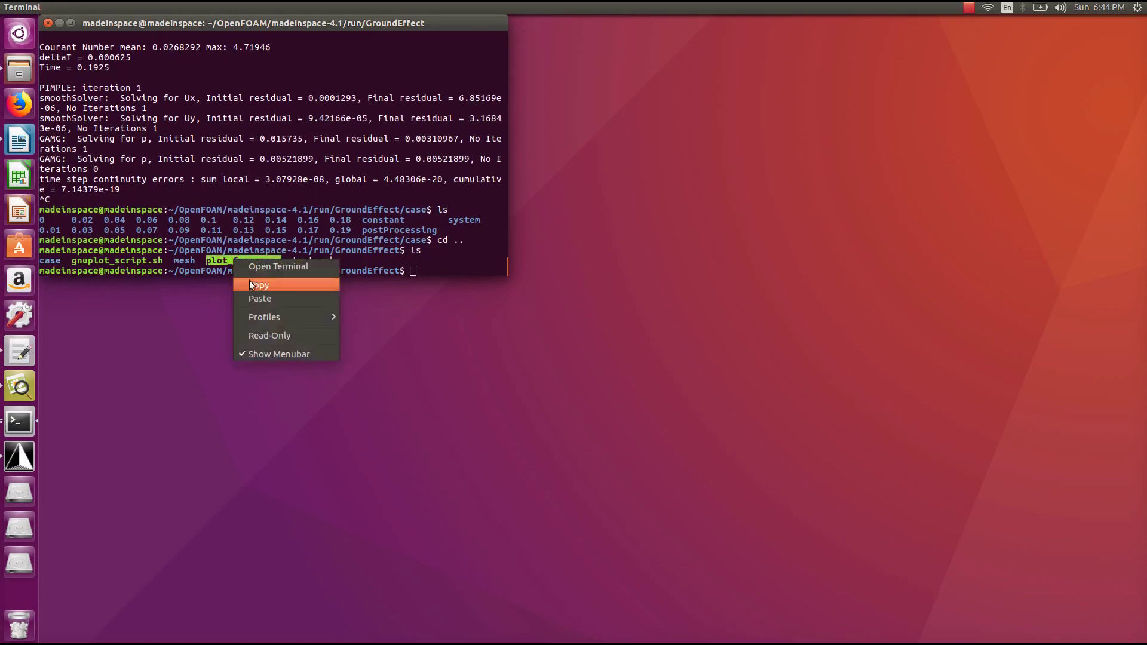
pyautogui.click(271, 280)
pyautogui.click(430, 270)
pyautogui.write('./')
pyautogui.hotkey('ctrl', 'shift', 'v')
pyautogui.press('Return')
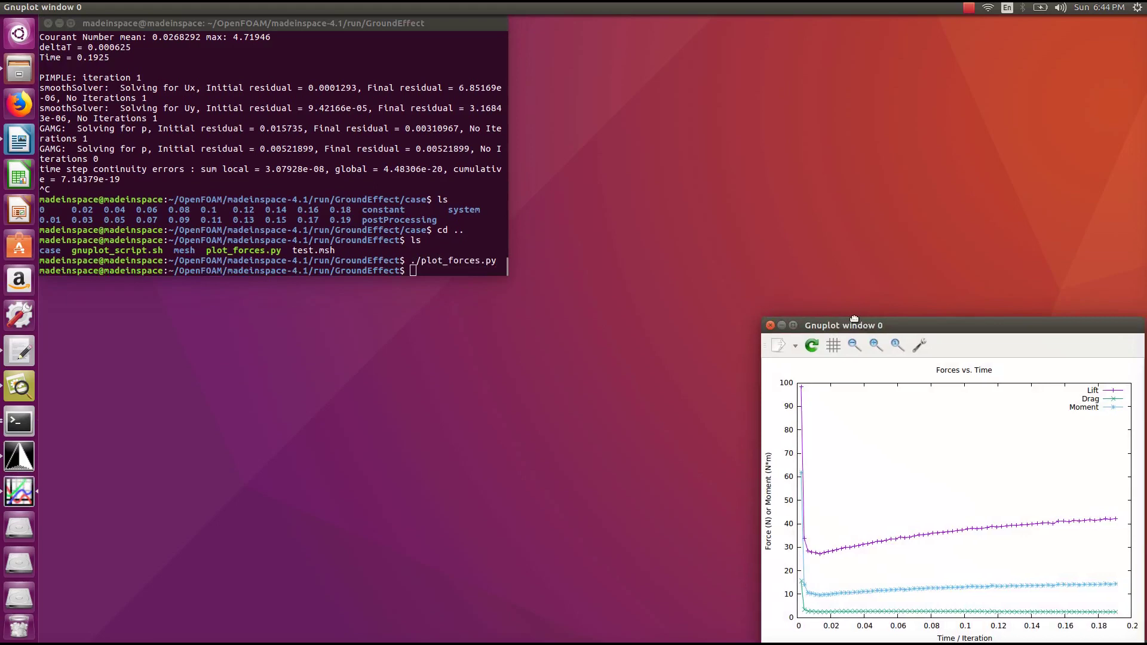
# - Move the Forces vs. Time plot window towards the middle of the desktop to view it, and close it and the GroundEffect terminal
pyautogui.moveTo(863, 325); pyautogui.dragTo(748, 245)
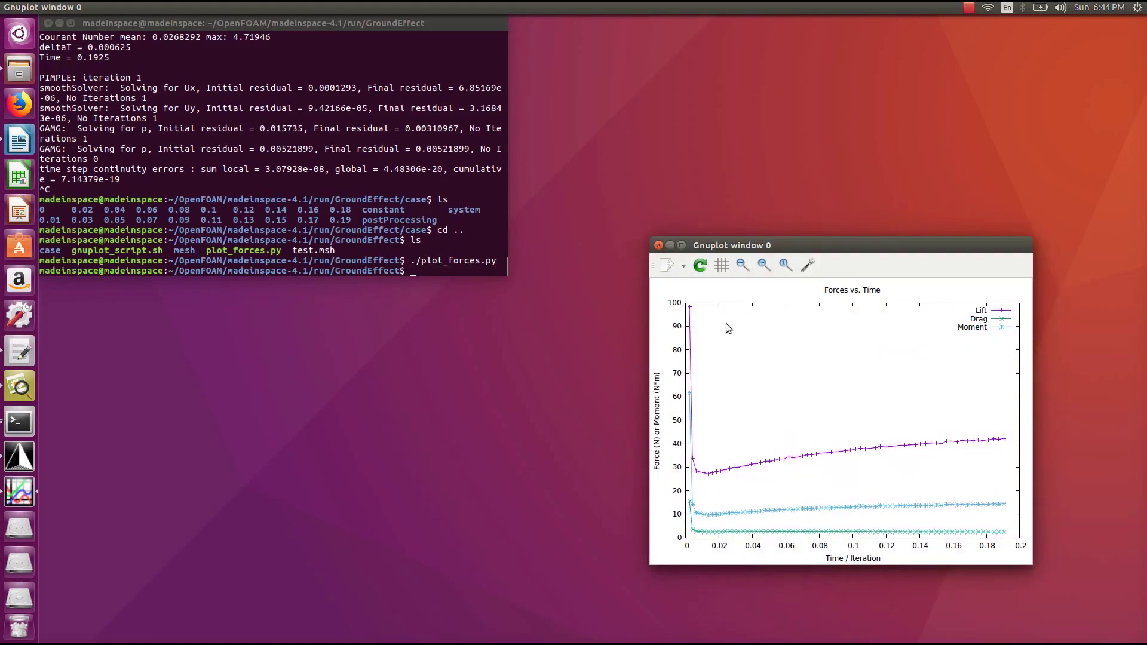
pyautogui.click(658, 244)
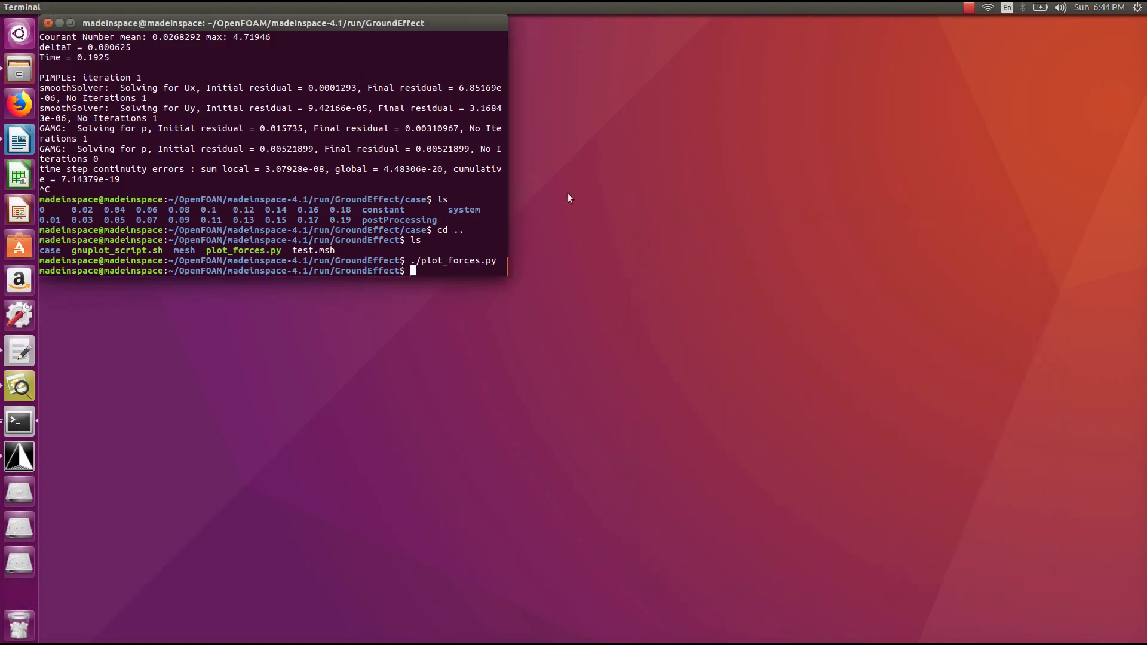
pyautogui.click(48, 23)
# - Show Selection_018.png maximised in the image viewer and examine the force plots with and without ground effect
pyautogui.click(26, 389)
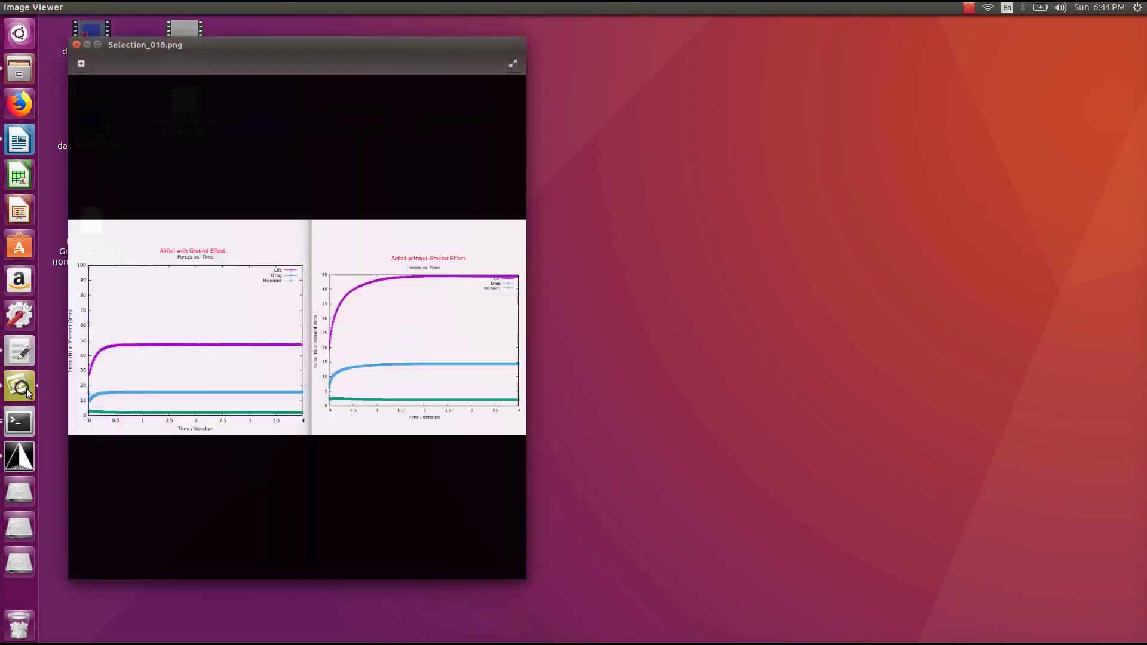
pyautogui.doubleClick(419, 20)
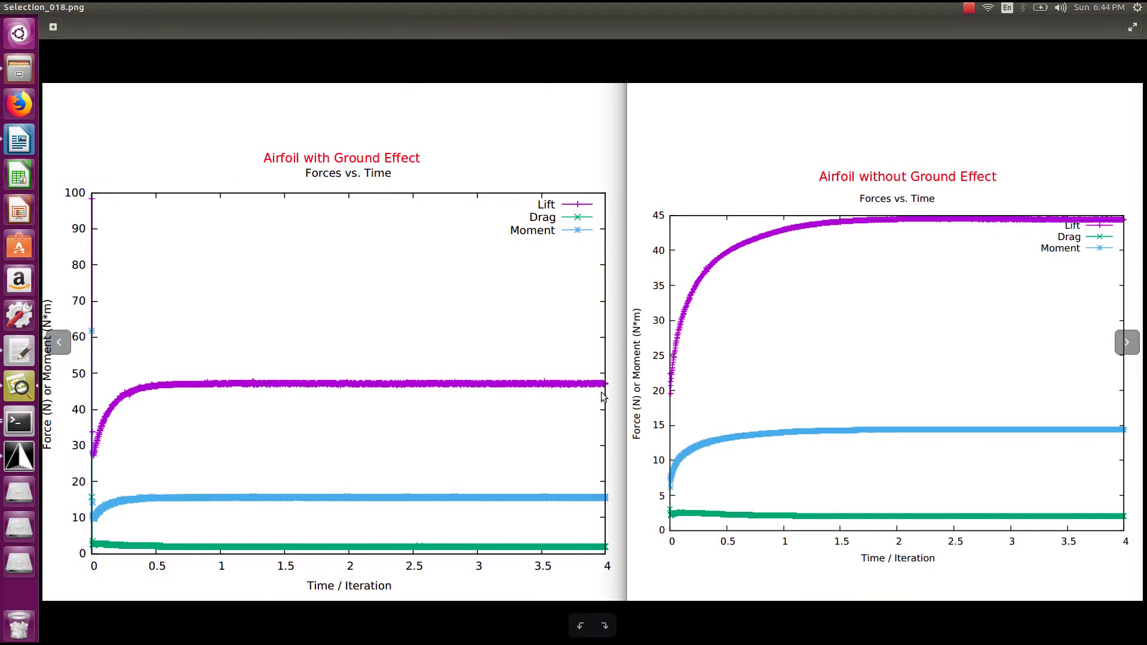
pyautogui.scroll(3, 626, 388)
pyautogui.scroll(-1, 626, 388)
pyautogui.moveTo(658, 337); pyautogui.dragTo(485, 330)
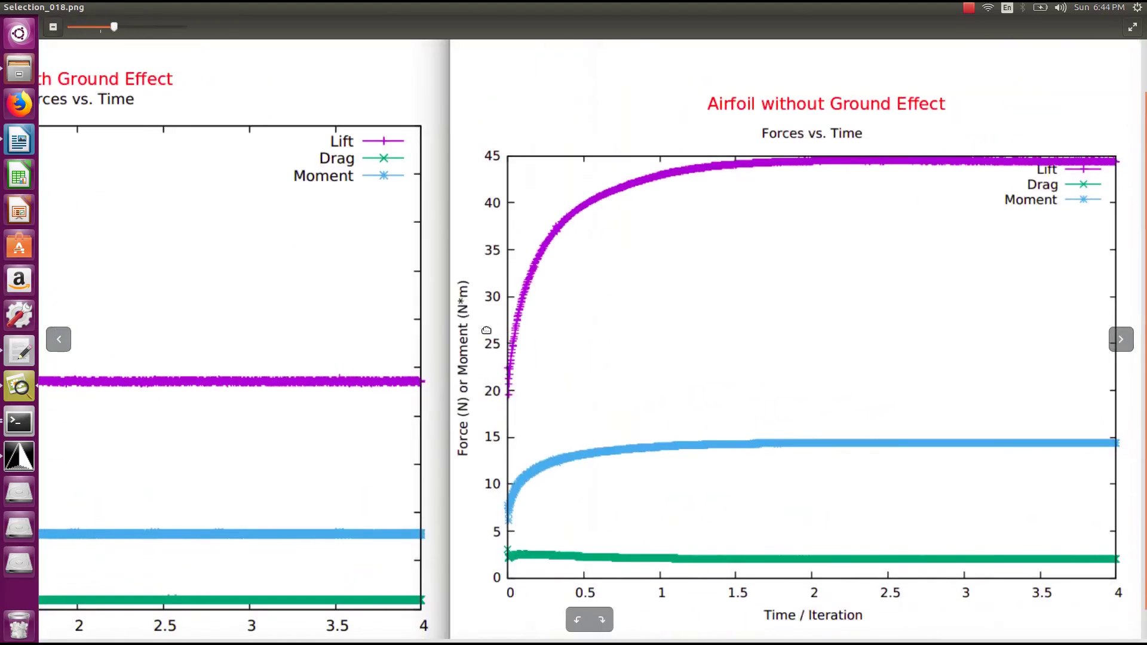
pyautogui.moveTo(360, 304); pyautogui.dragTo(611, 344)
pyautogui.scroll(-2, 609, 350)
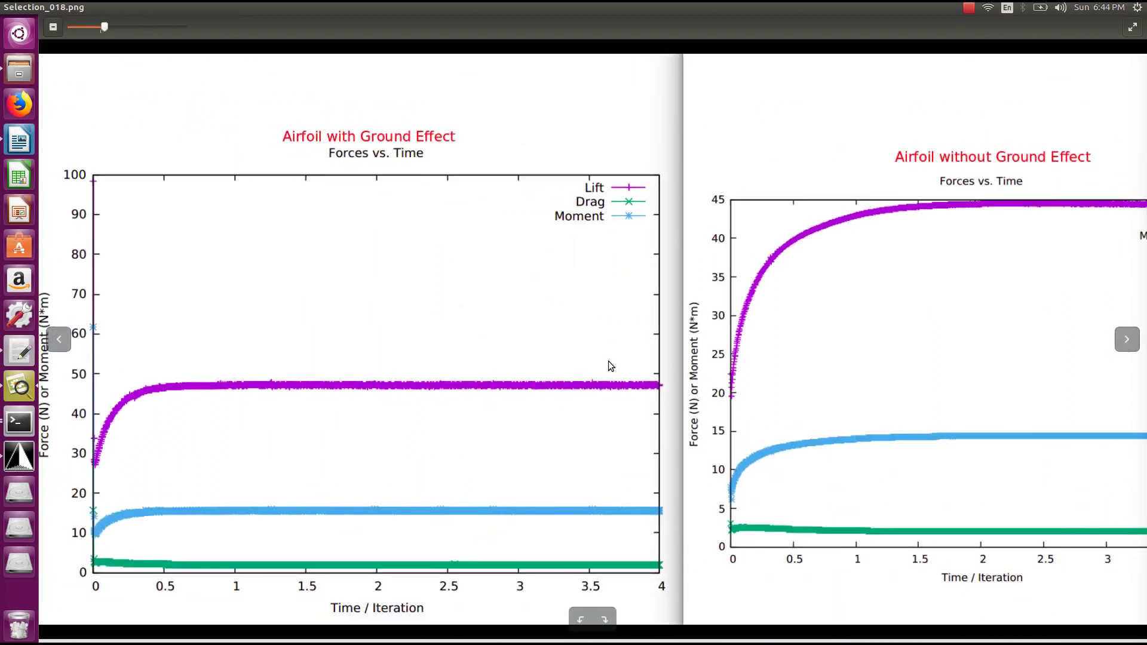
# - Compare the steady lift curves of the two airfoil plots up close and minimise the image viewer
pyautogui.scroll(3, 657, 392)
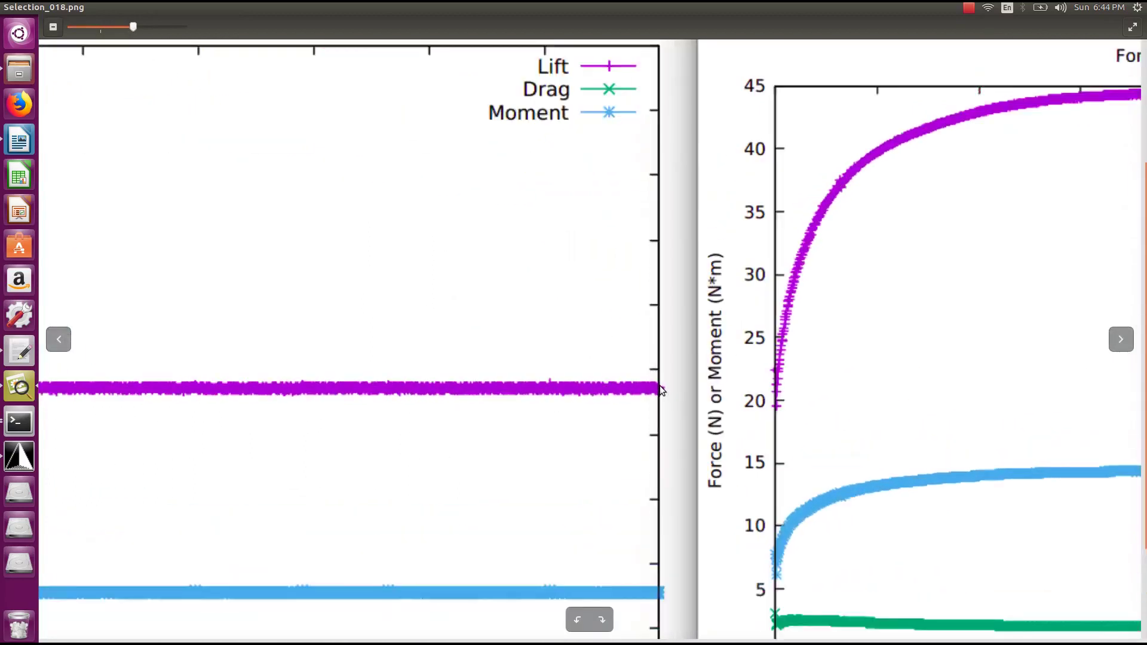
pyautogui.scroll(-3, 658, 385)
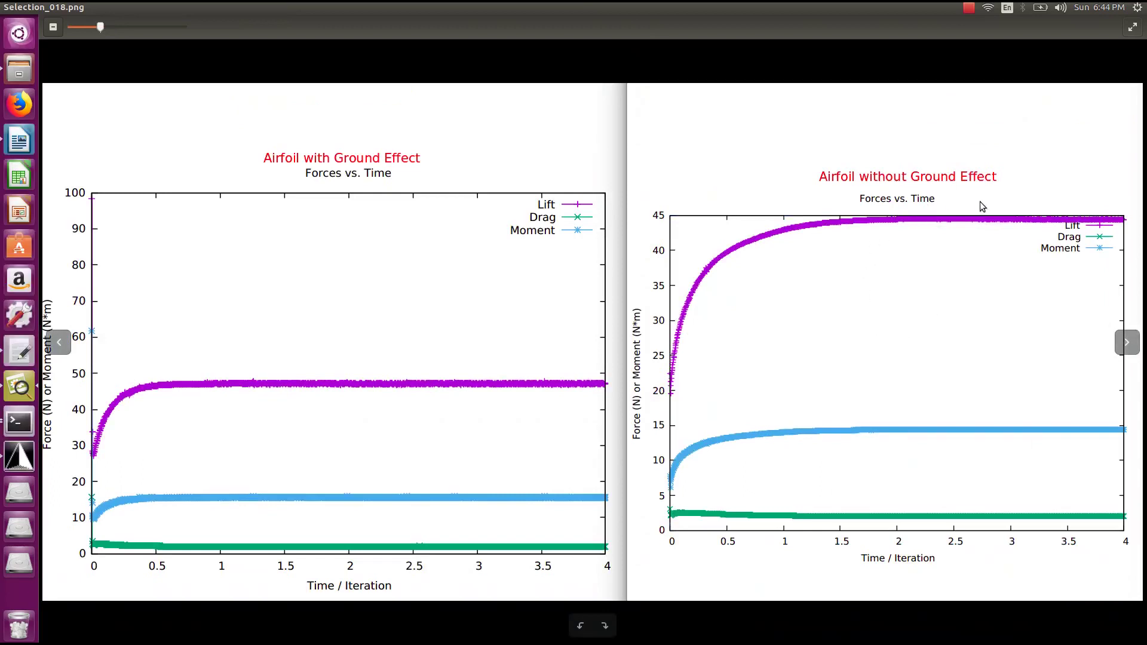
pyautogui.scroll(3, 1115, 230)
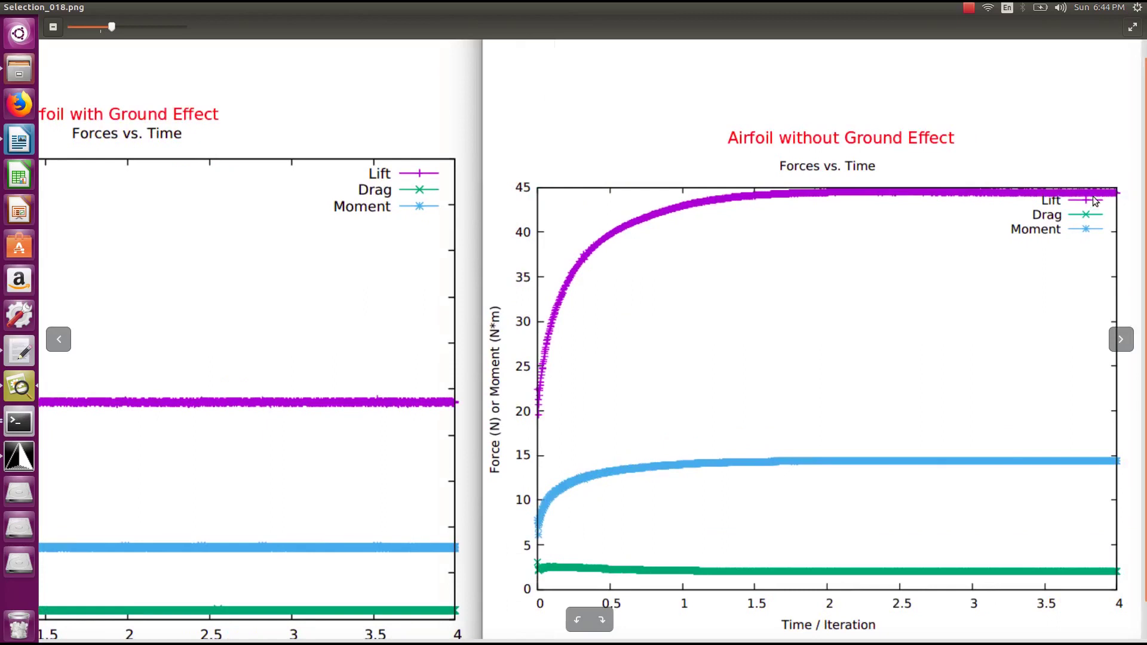
pyautogui.scroll(-4, 941, 243)
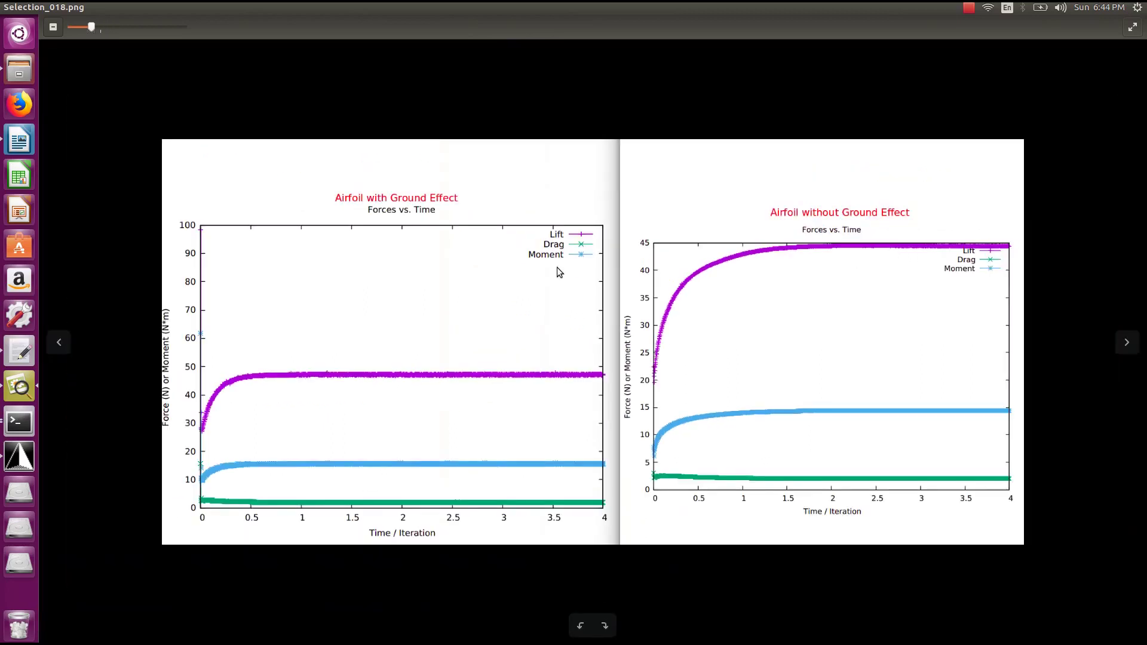
pyautogui.doubleClick(288, 14)
pyautogui.doubleClick(295, 10)
pyautogui.click(20, 8)
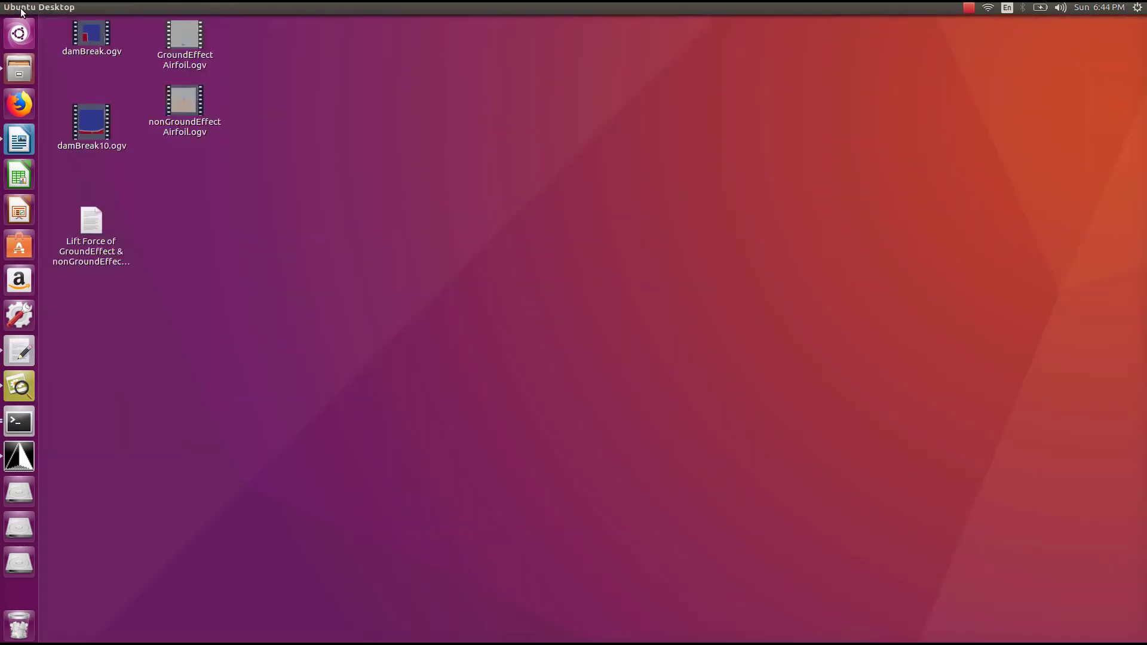